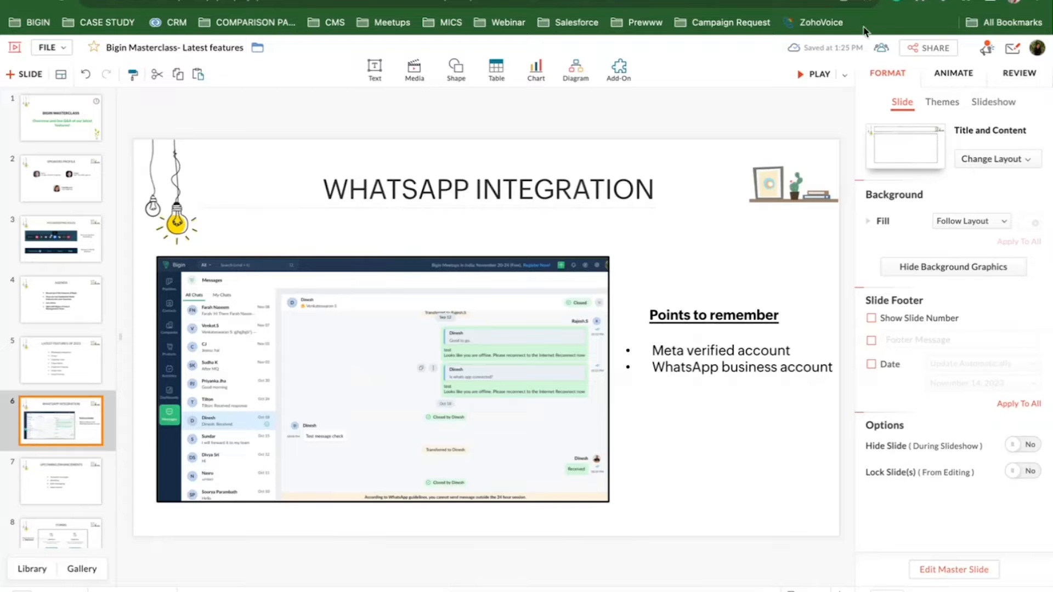
# Present the WhatsApp Integration slide full screen, exit it, check the meeting window, then open a new tab.
pyautogui.click(815, 77)
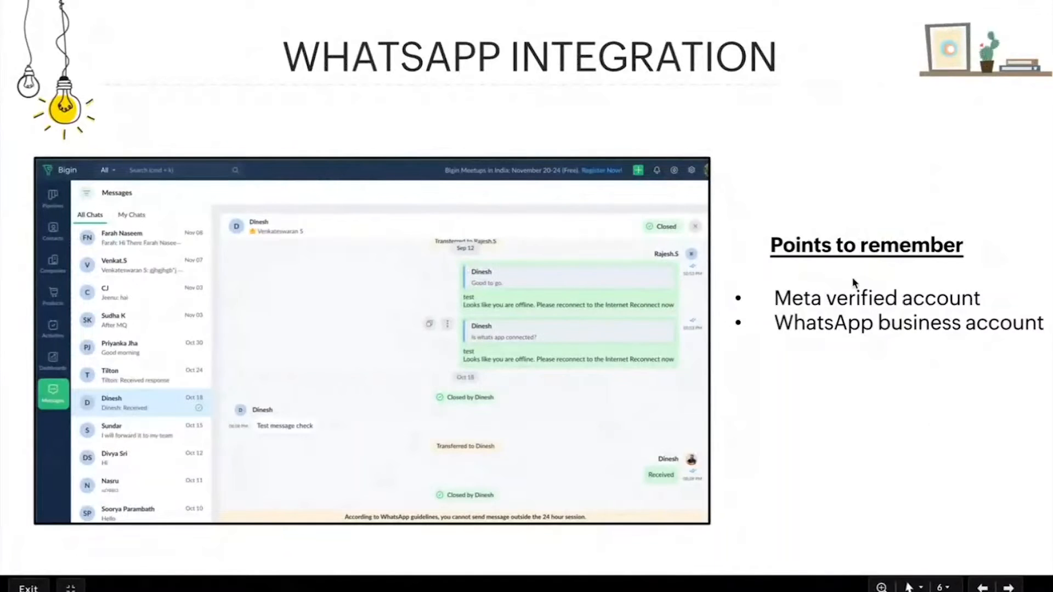
pyautogui.press('Escape')
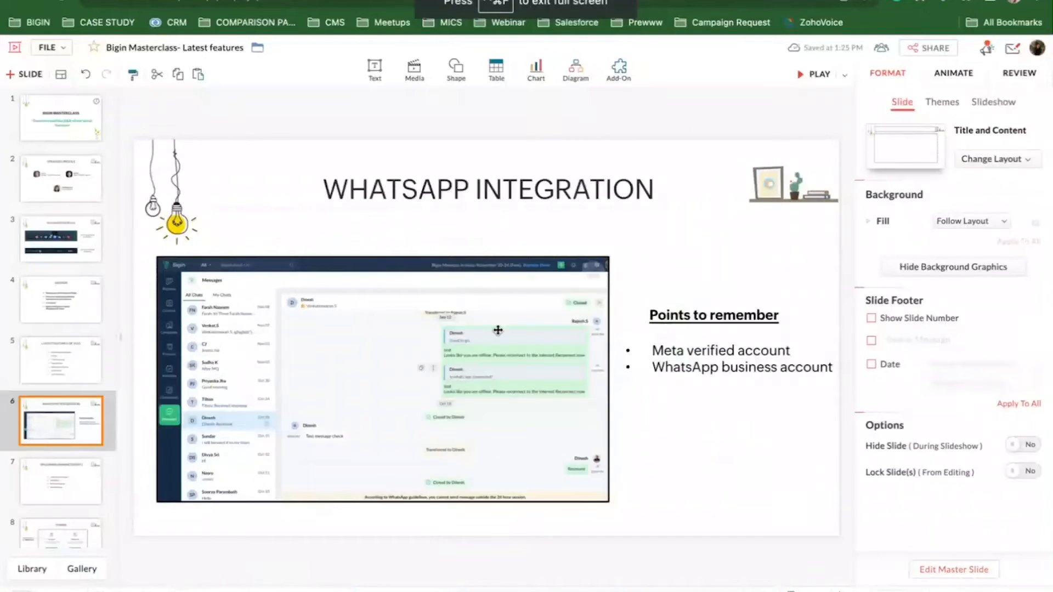
pyautogui.hotkey('ctrl', 'Left')
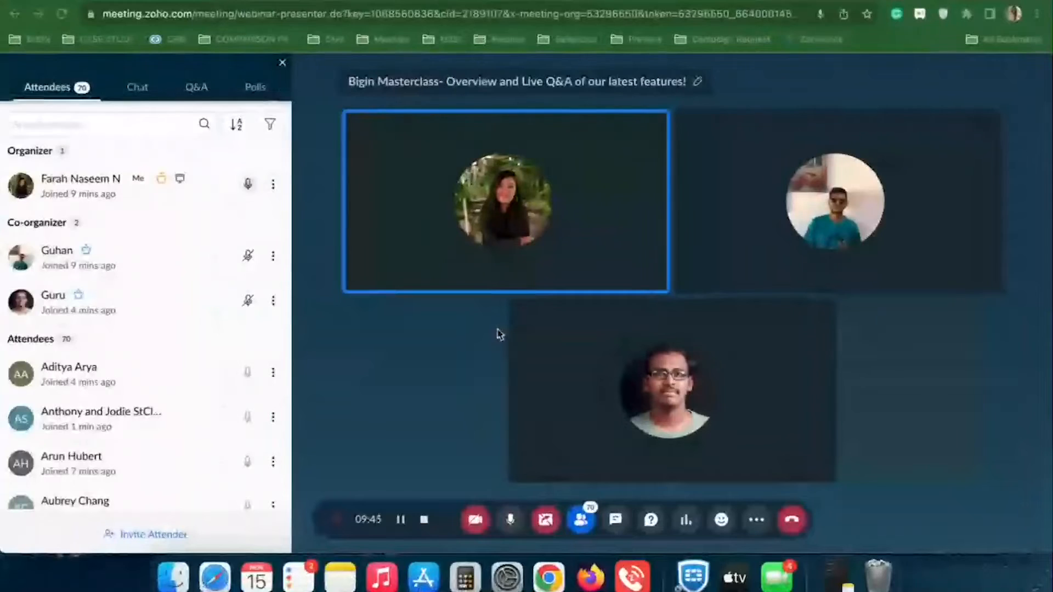
pyautogui.press('ctrl+super+f')
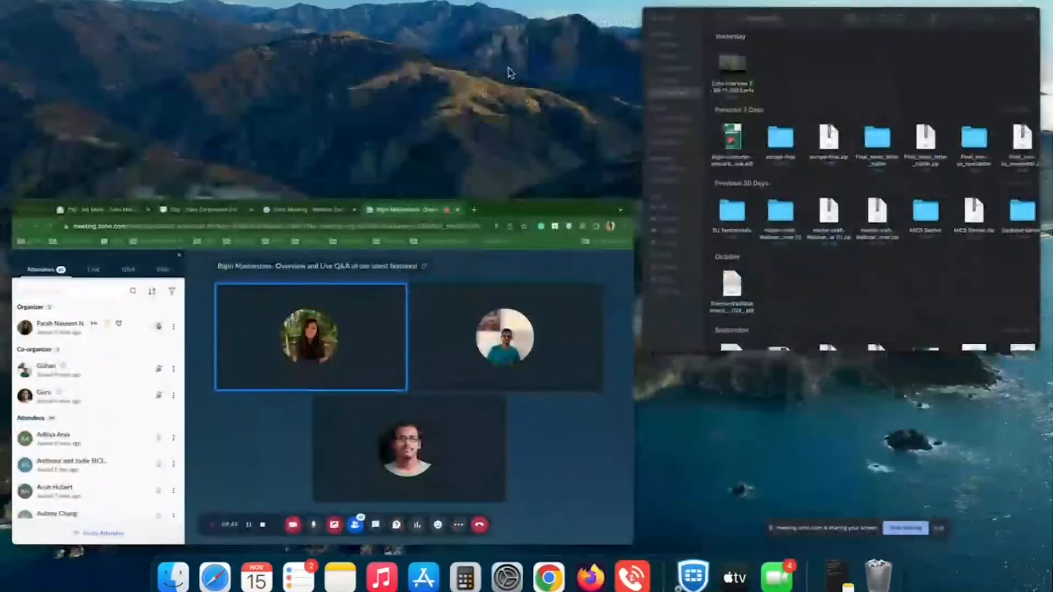
pyautogui.press('ctrl+super+f')
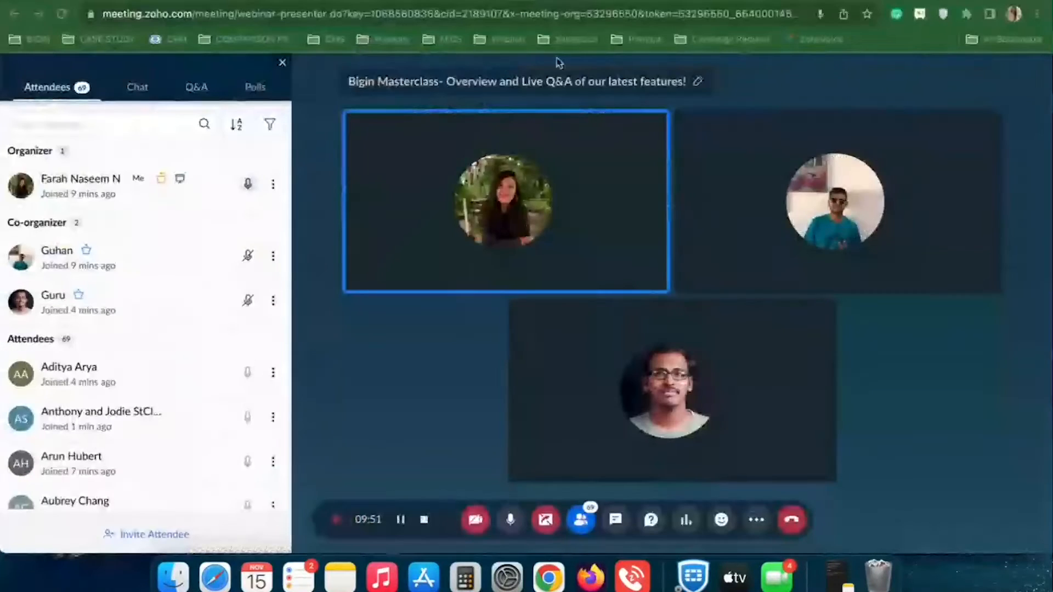
pyautogui.hotkey('ctrl', 'Right')
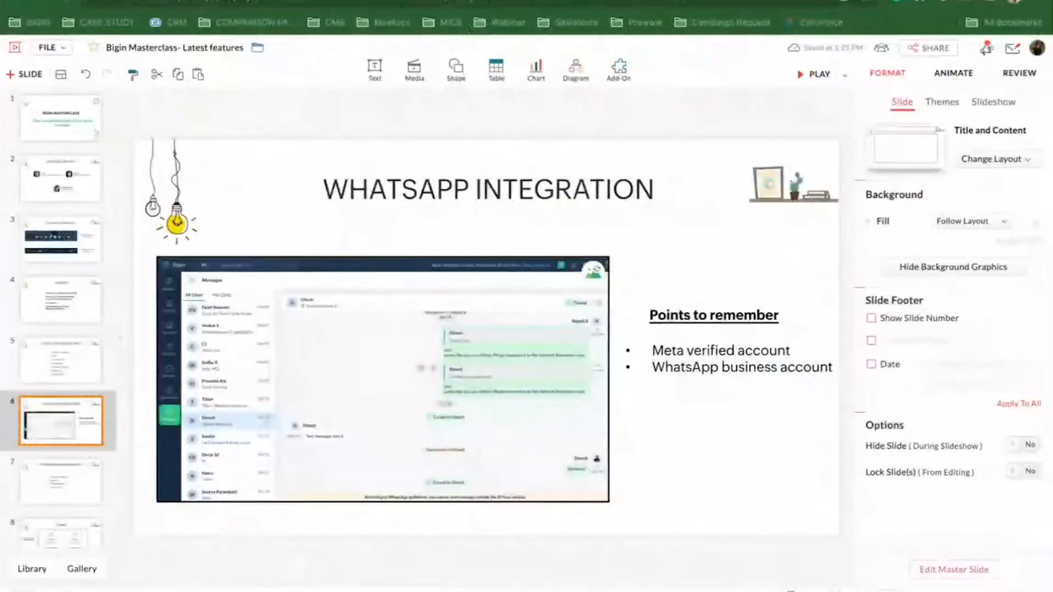
pyautogui.press('super+t')
# Go to bigin.com and enter the Bigin CRM app through the account card.
pyautogui.write('bigi')
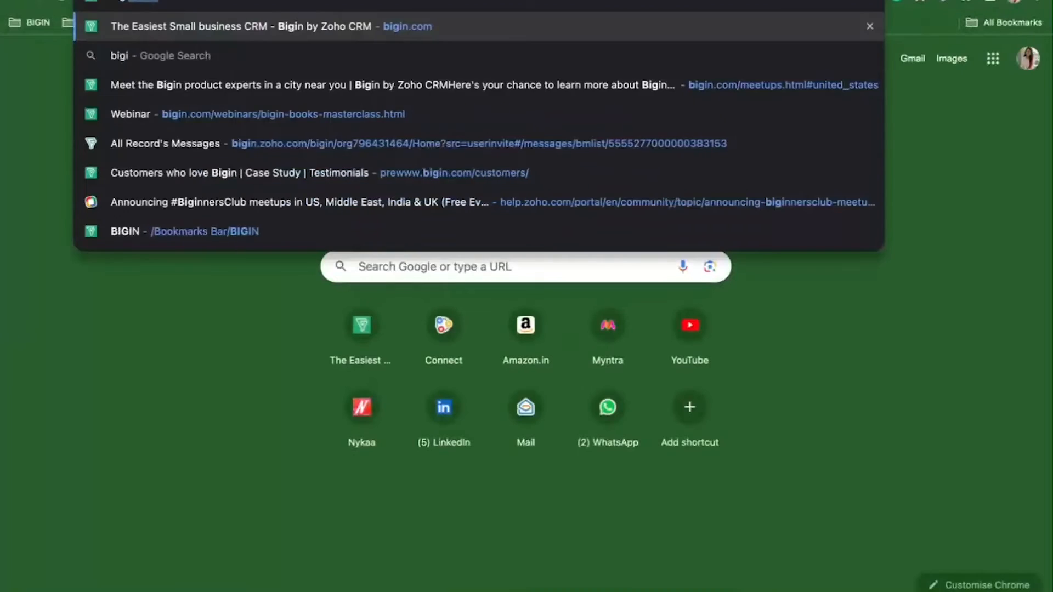
pyautogui.press('Return')
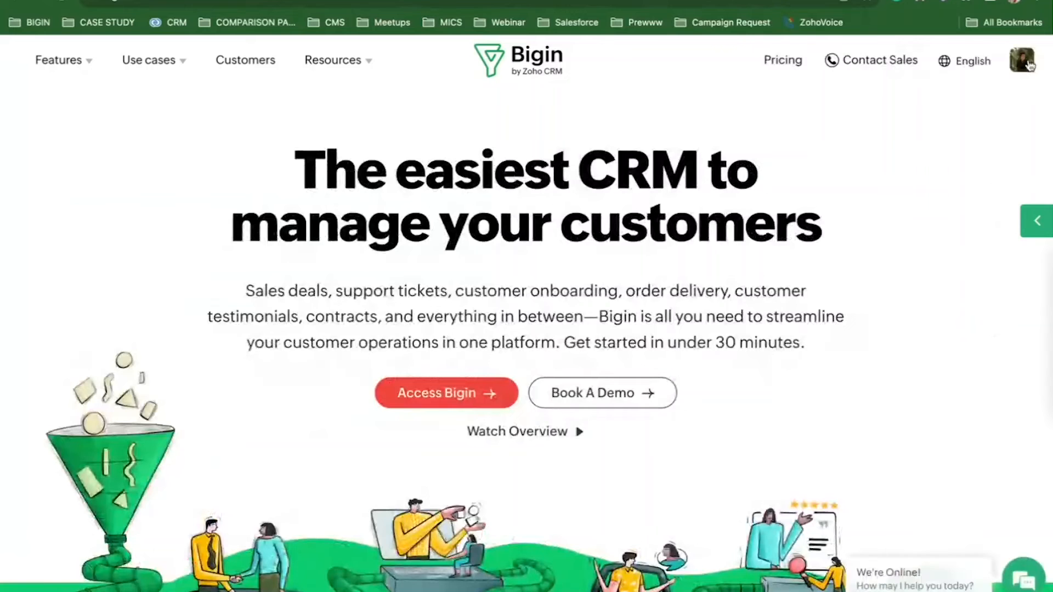
pyautogui.click(1028, 63)
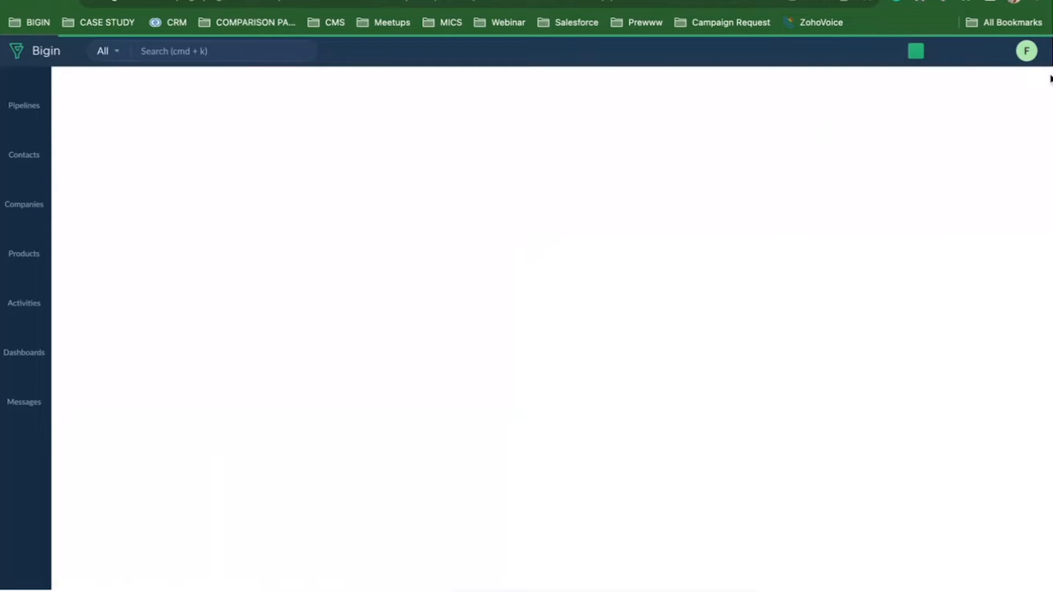
# Switch to the Ace Gifting Co. organization and view its Settings users list.
pyautogui.click(1027, 54)
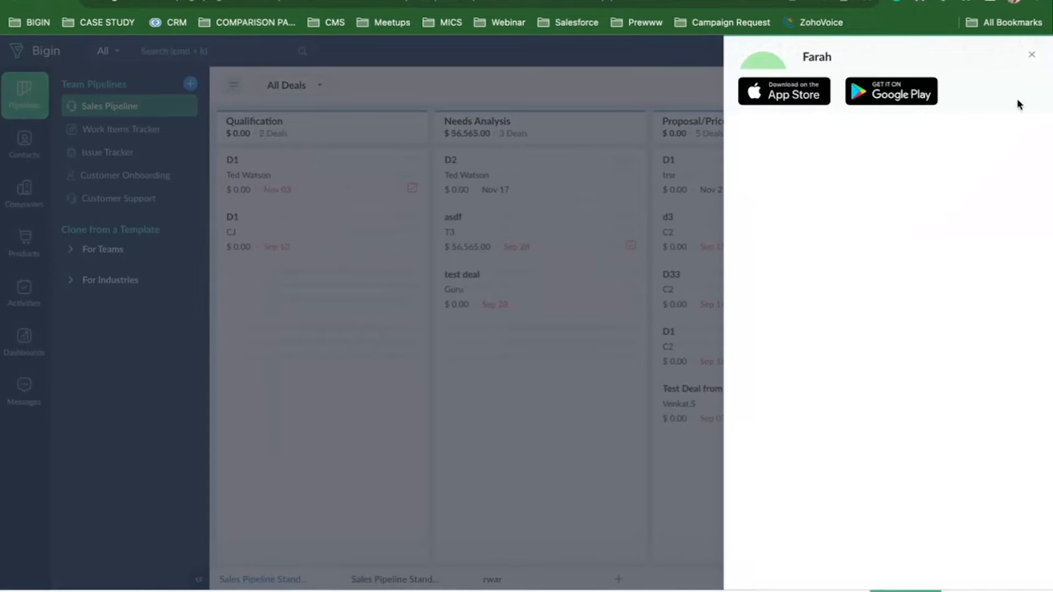
pyautogui.click(1033, 59)
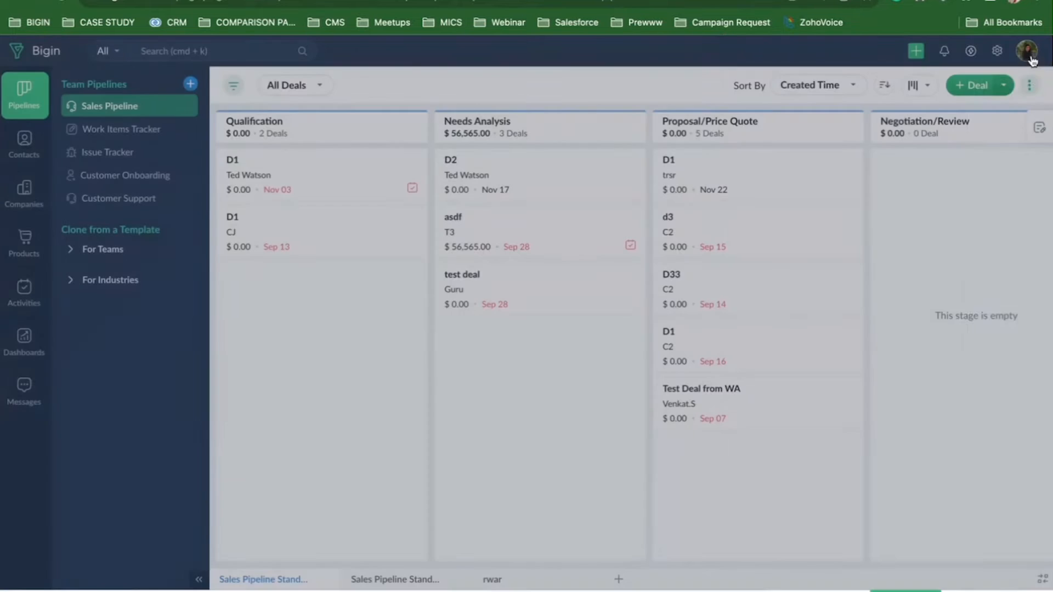
pyautogui.click(1027, 59)
pyautogui.click(885, 160)
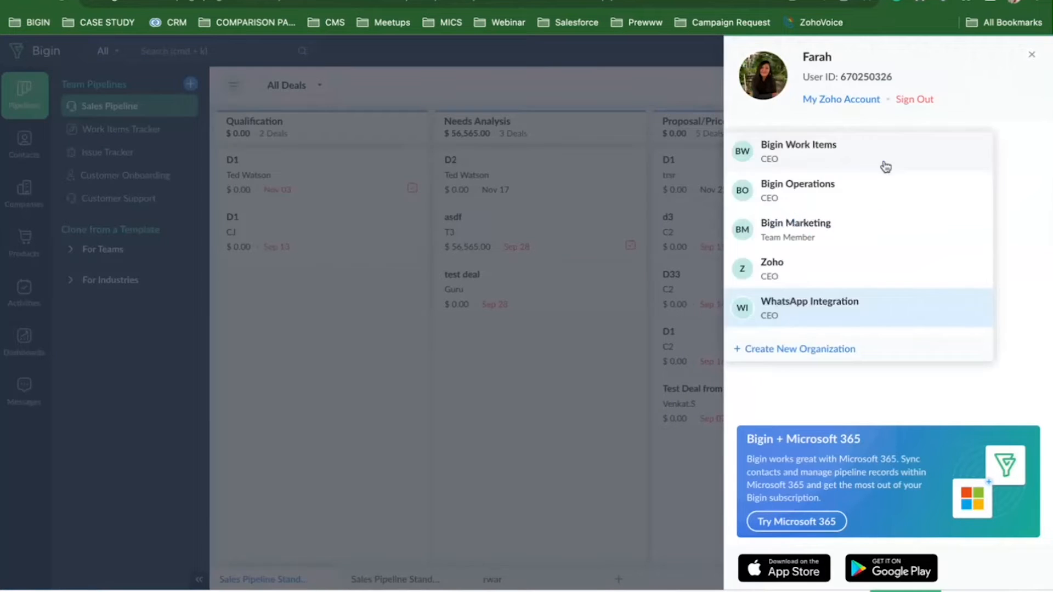
pyautogui.scroll(-2, 815, 296)
pyautogui.click(807, 277)
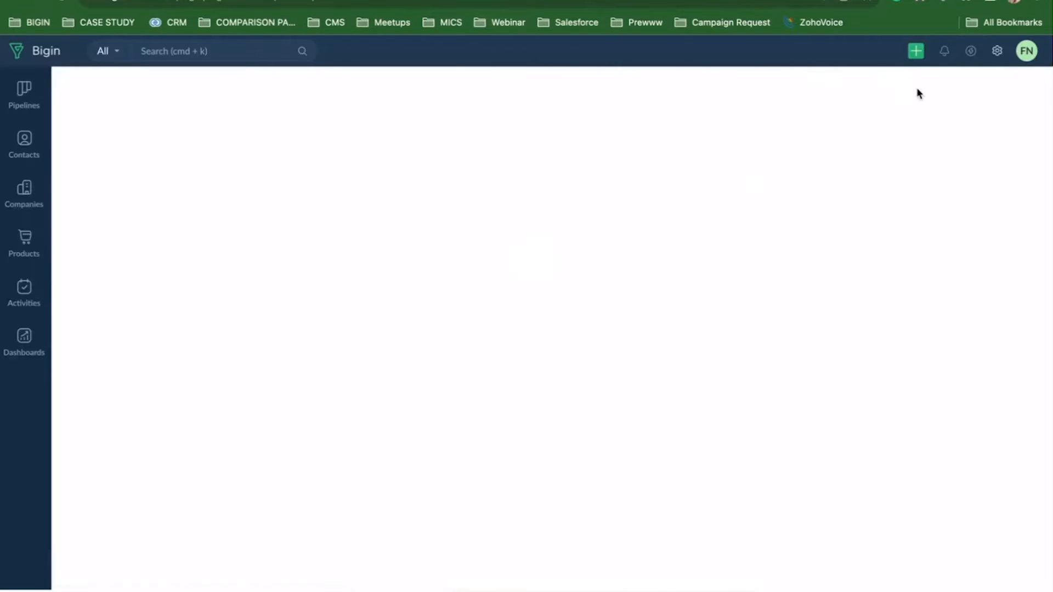
pyautogui.click(998, 52)
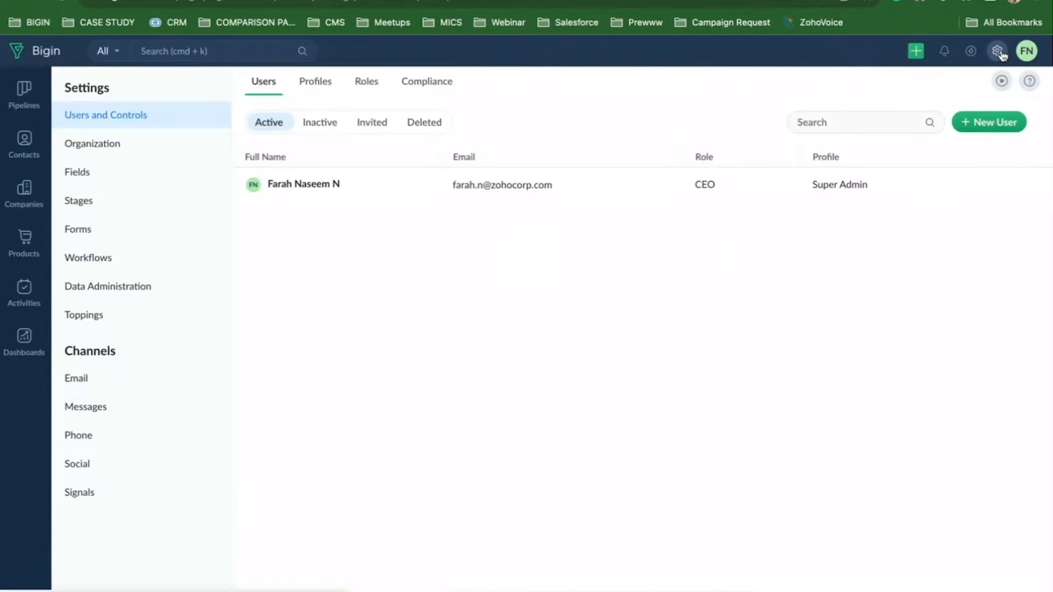
# Connect WhatsApp Business from the Messages channel, accepting the terms and approving the Facebook sign-in.
pyautogui.click(100, 408)
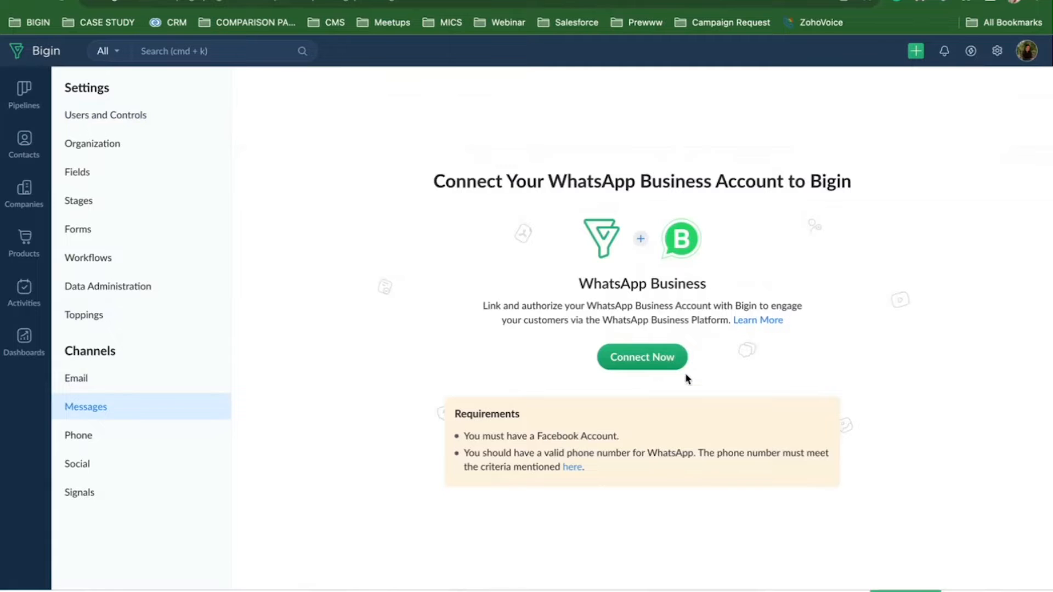
pyautogui.click(662, 359)
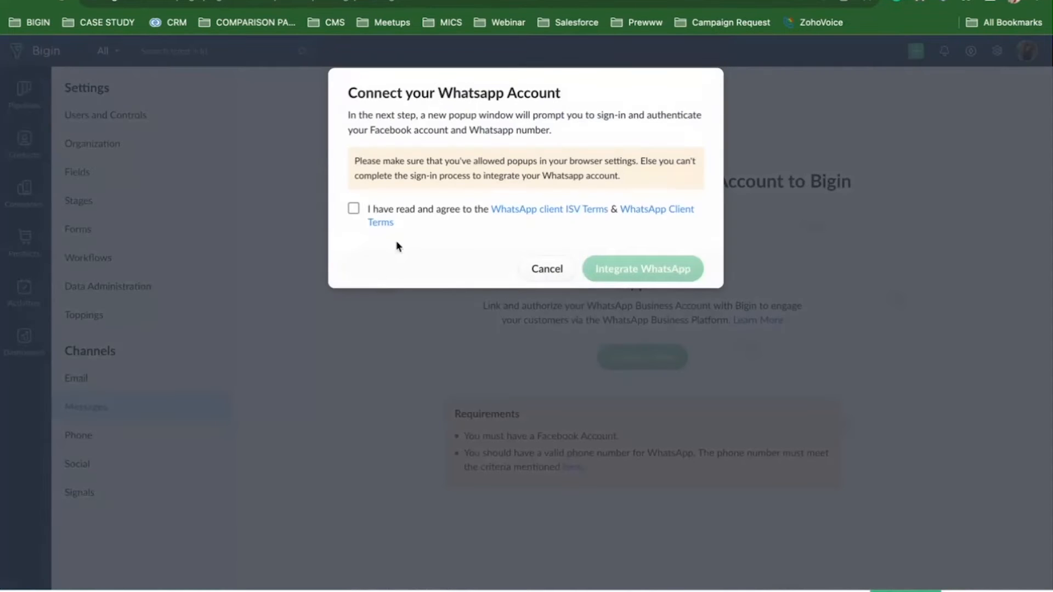
pyautogui.click(354, 209)
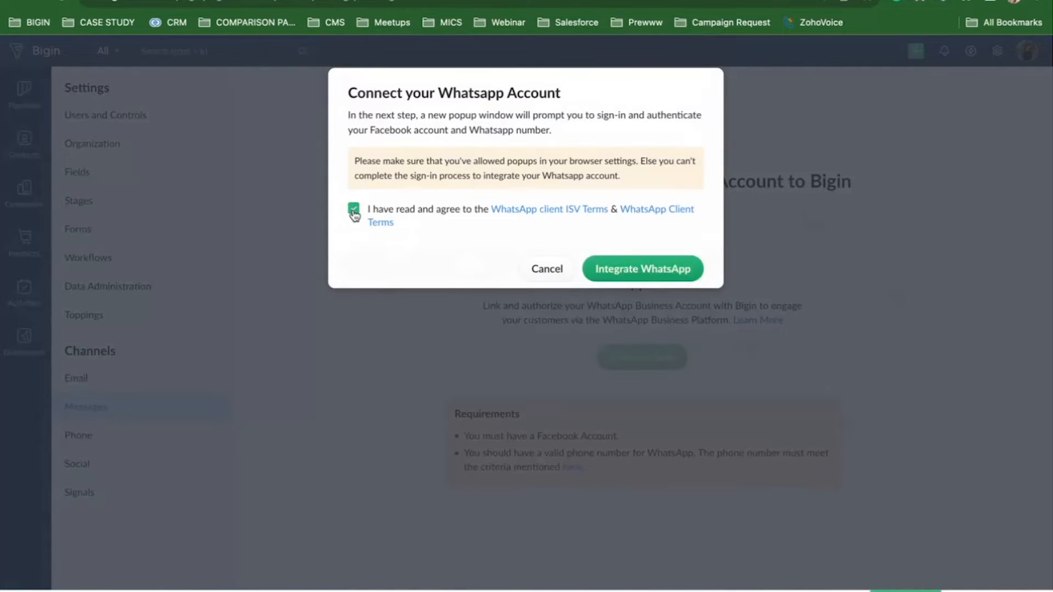
pyautogui.click(617, 273)
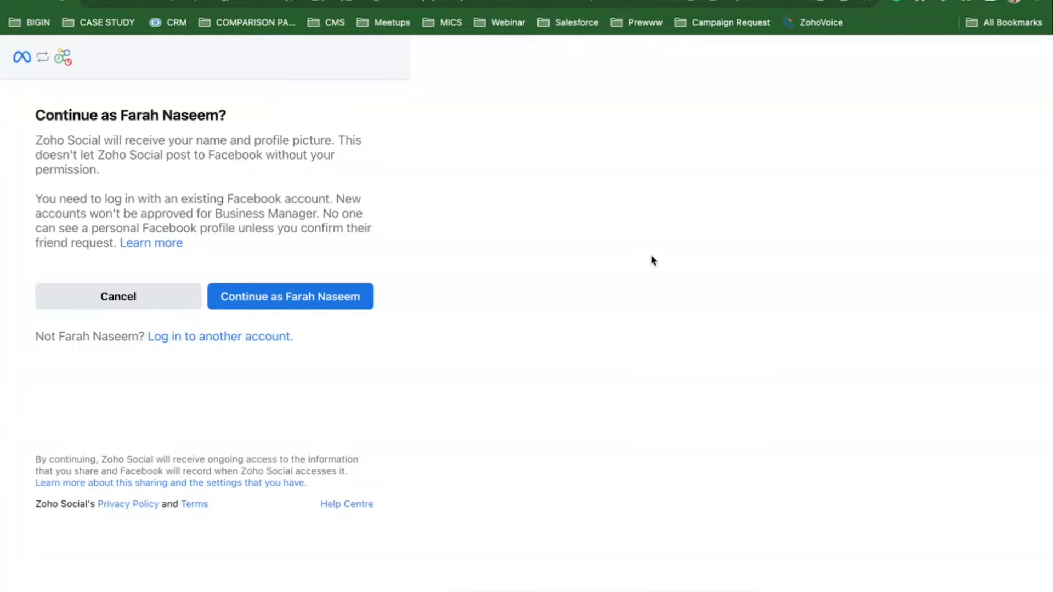
pyautogui.click(285, 298)
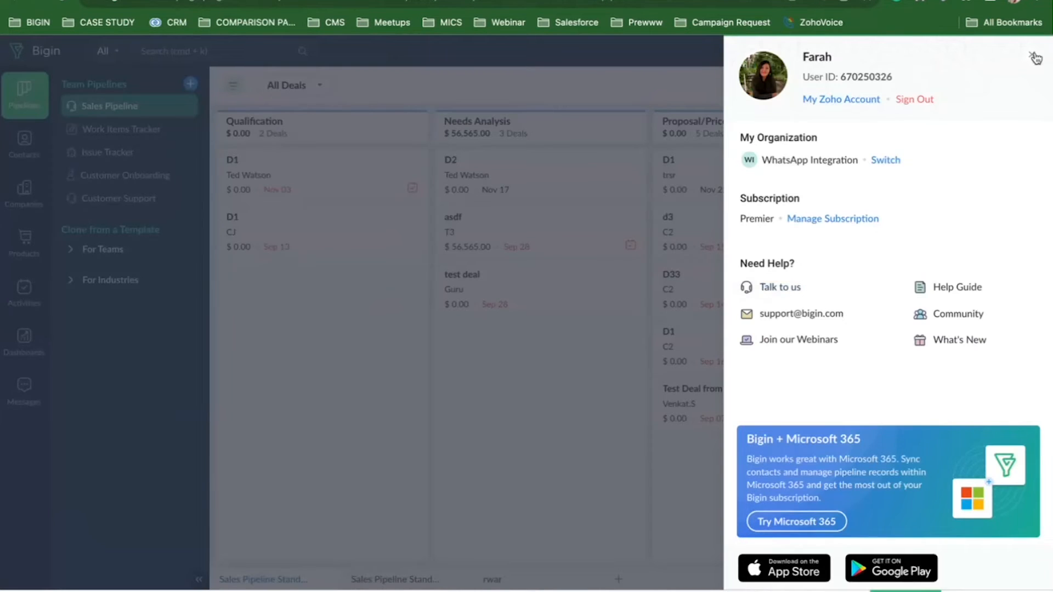
# Close the profile panel and go to the Messages module's WhatsApp chats.
pyautogui.click(1033, 55)
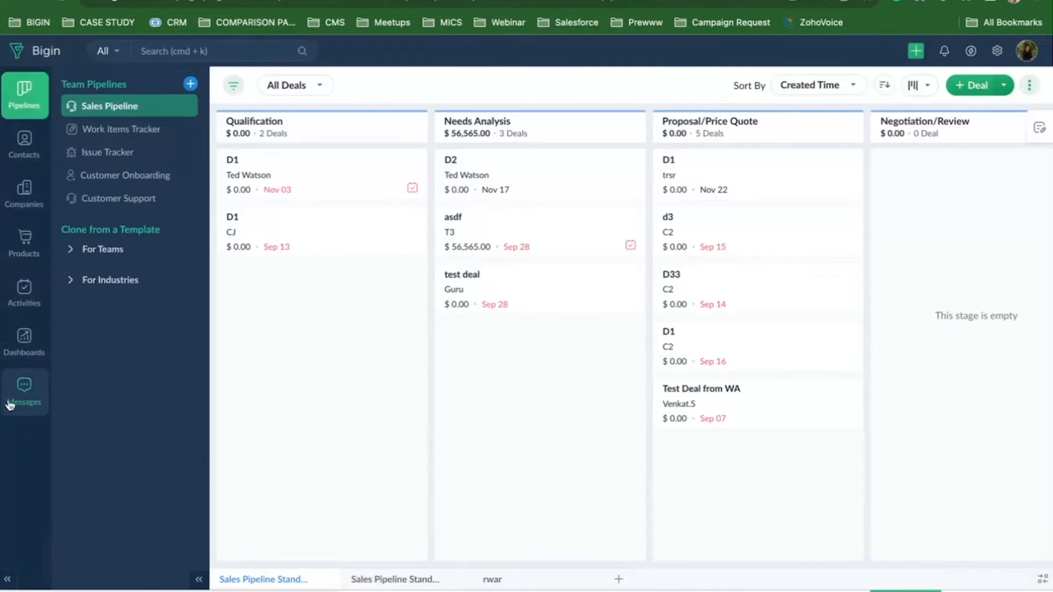
pyautogui.click(24, 392)
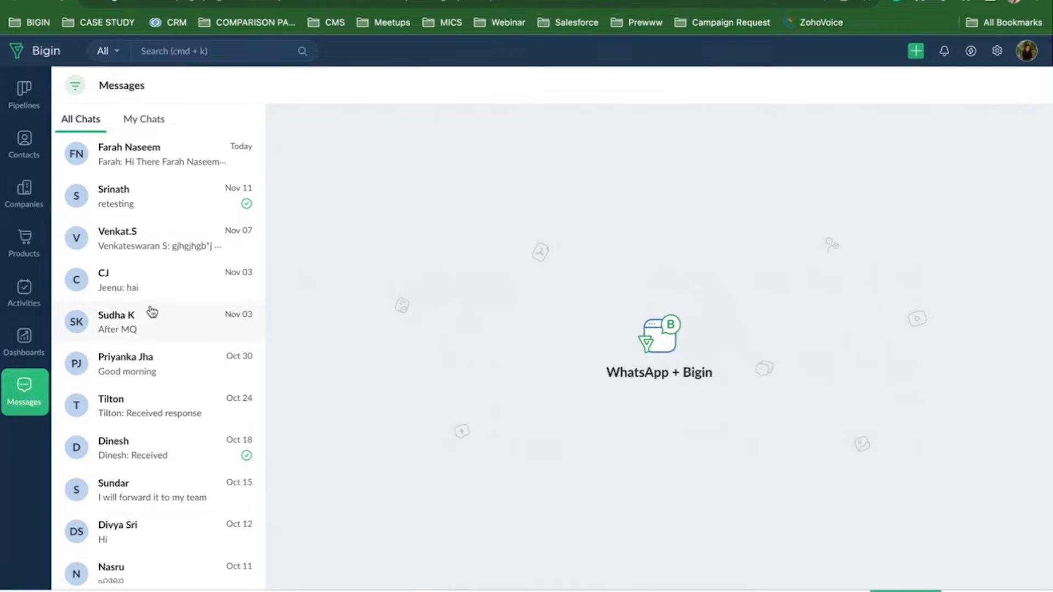
# Read a customer's WhatsApp chat, then view Settings listing the 23 active users.
pyautogui.click(147, 247)
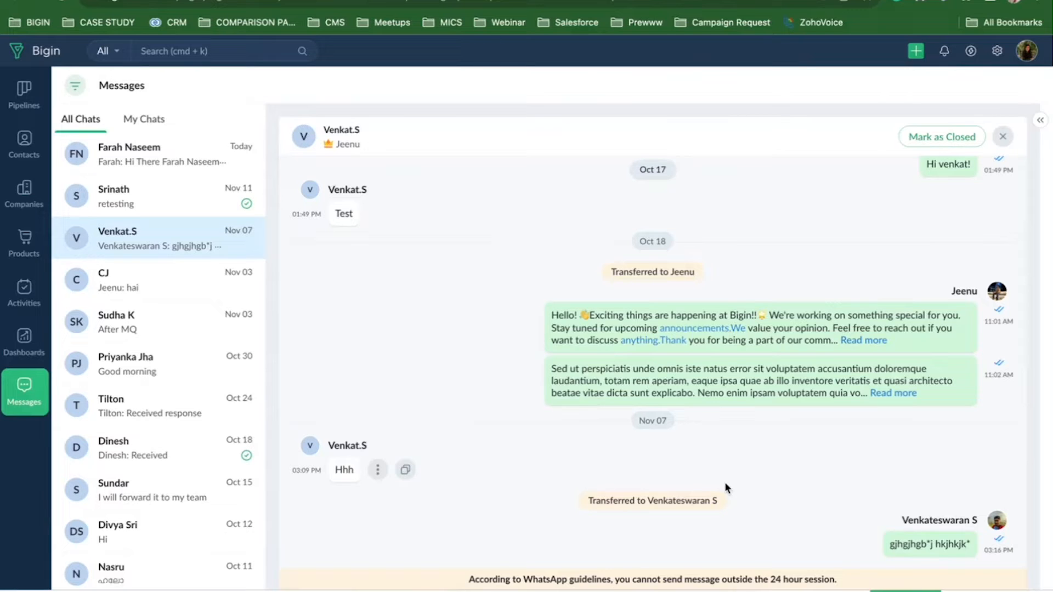
pyautogui.click(997, 51)
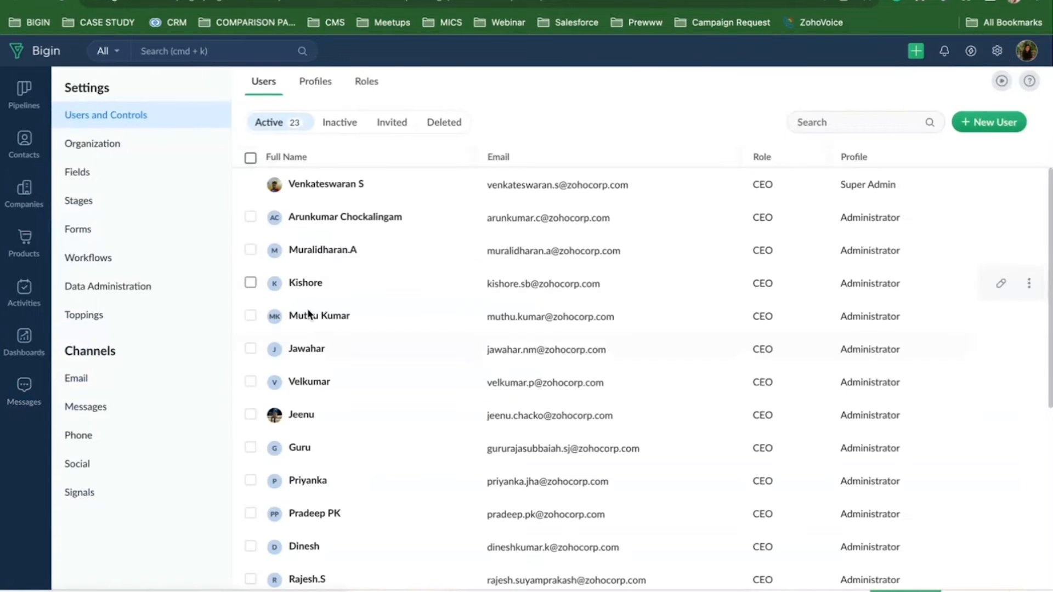
# Check the WhatsApp Business channel's 60 credits and pricing without buying, then return to Messages.
pyautogui.click(138, 409)
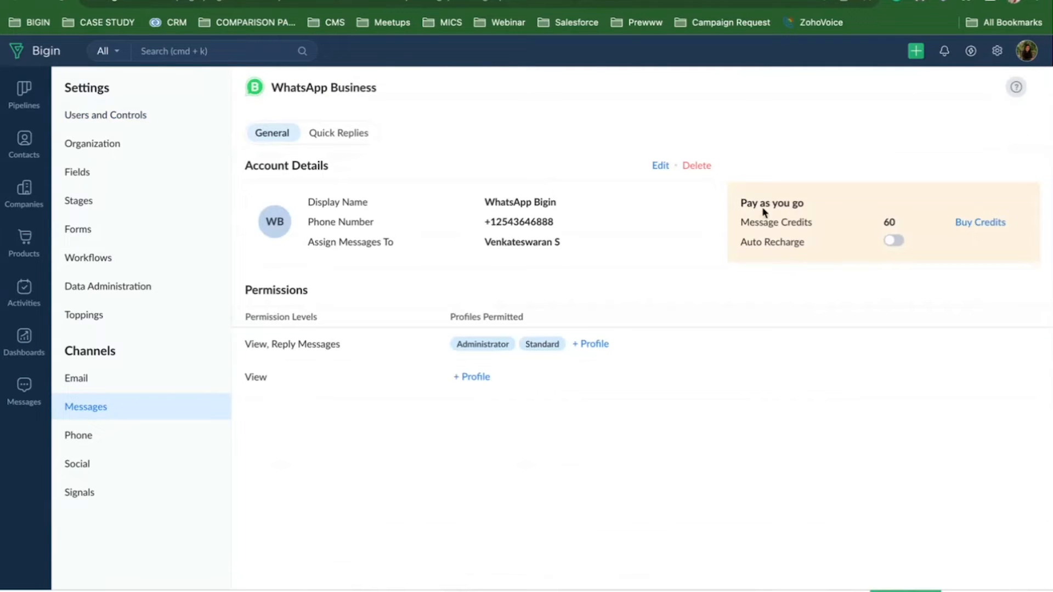
pyautogui.click(982, 230)
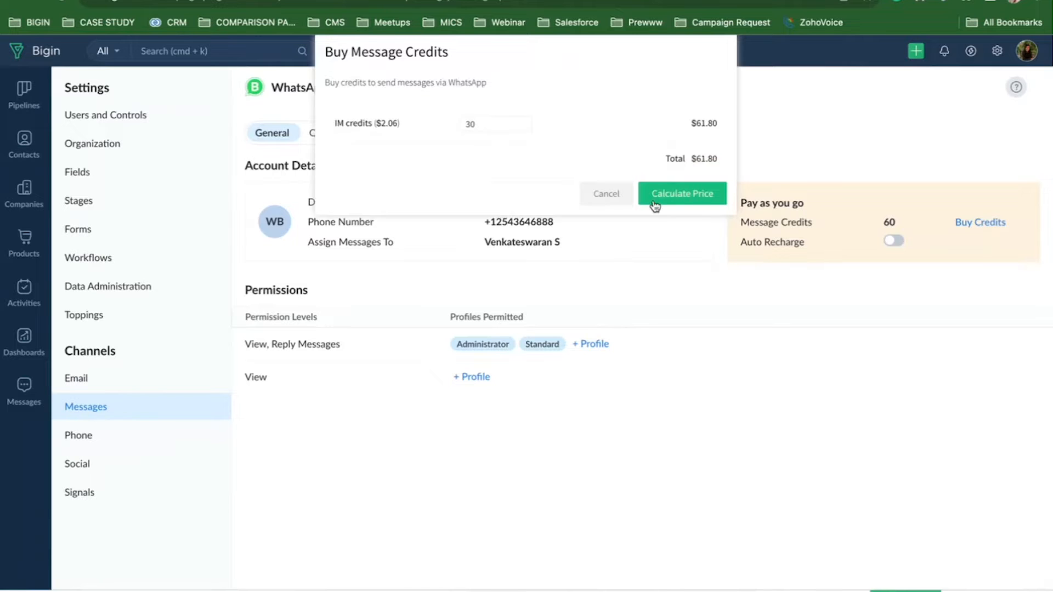
pyautogui.click(607, 195)
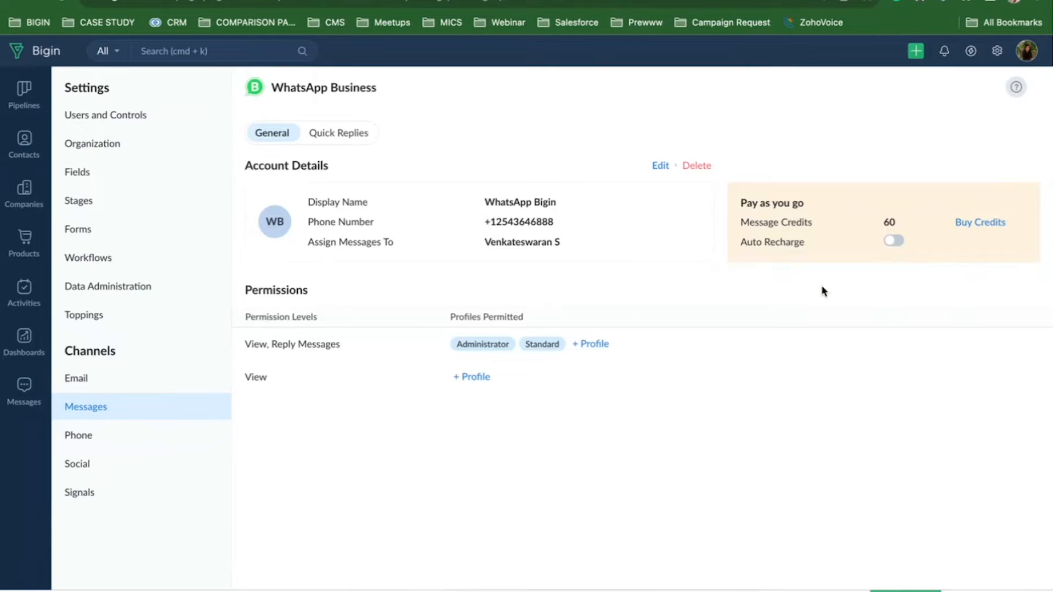
pyautogui.click(22, 395)
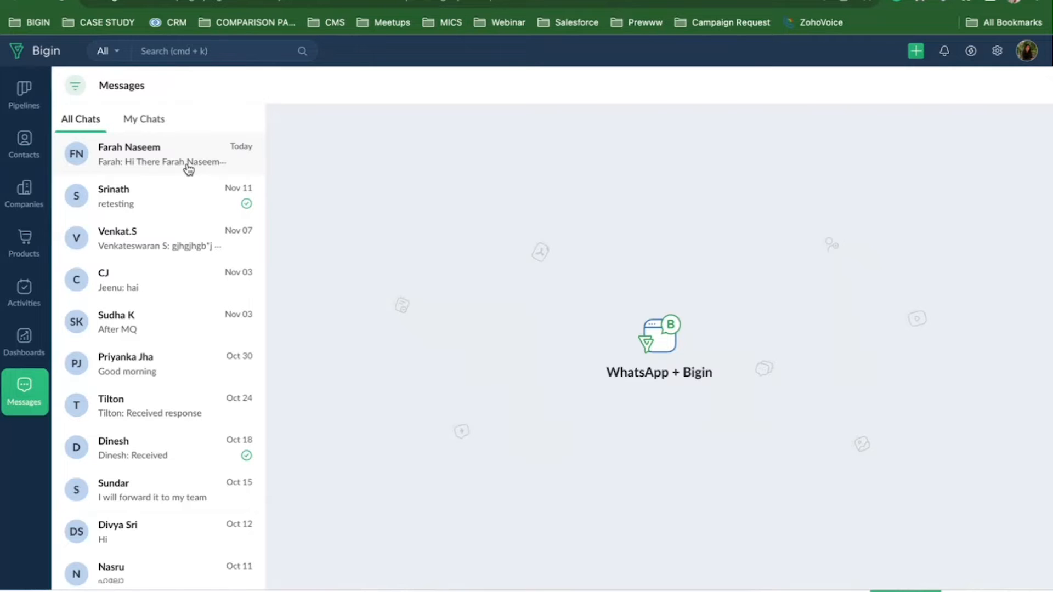
# Open the latest customer chat and review its contact owner options, cancelling the owner change.
pyautogui.click(181, 212)
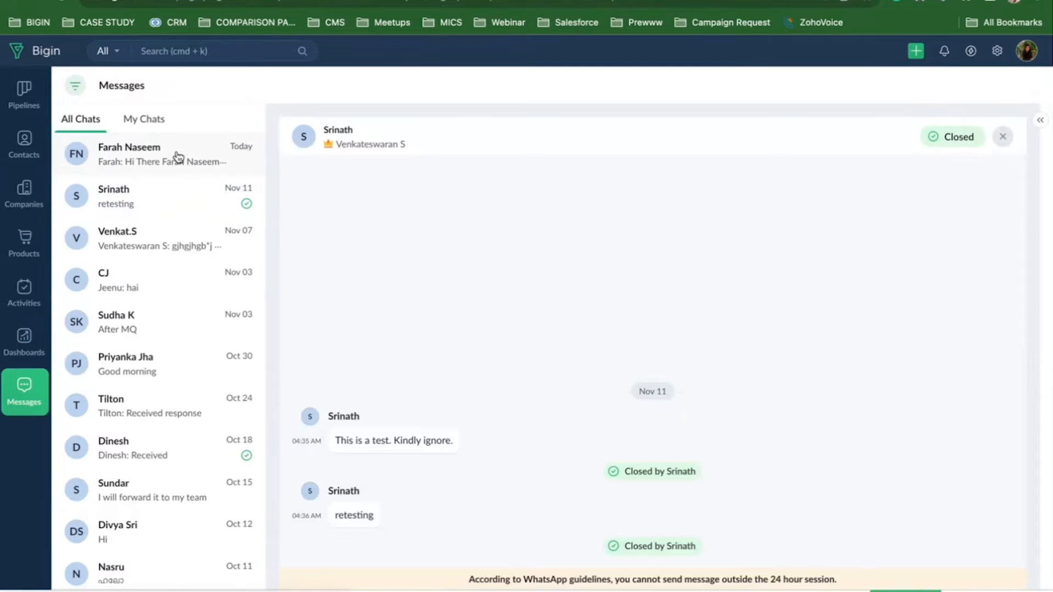
pyautogui.click(177, 158)
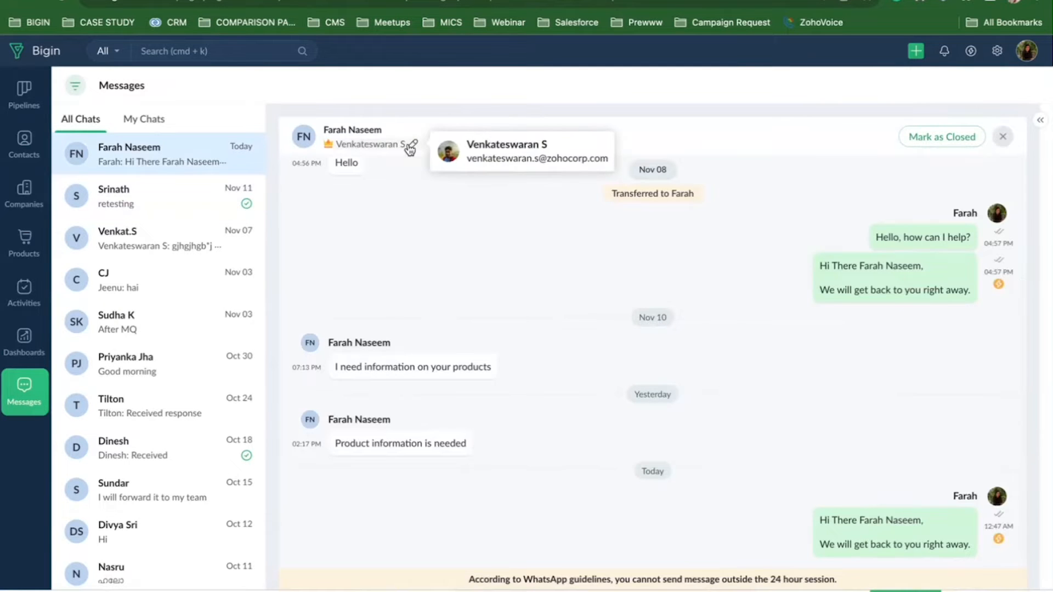
pyautogui.click(412, 146)
pyautogui.click(437, 190)
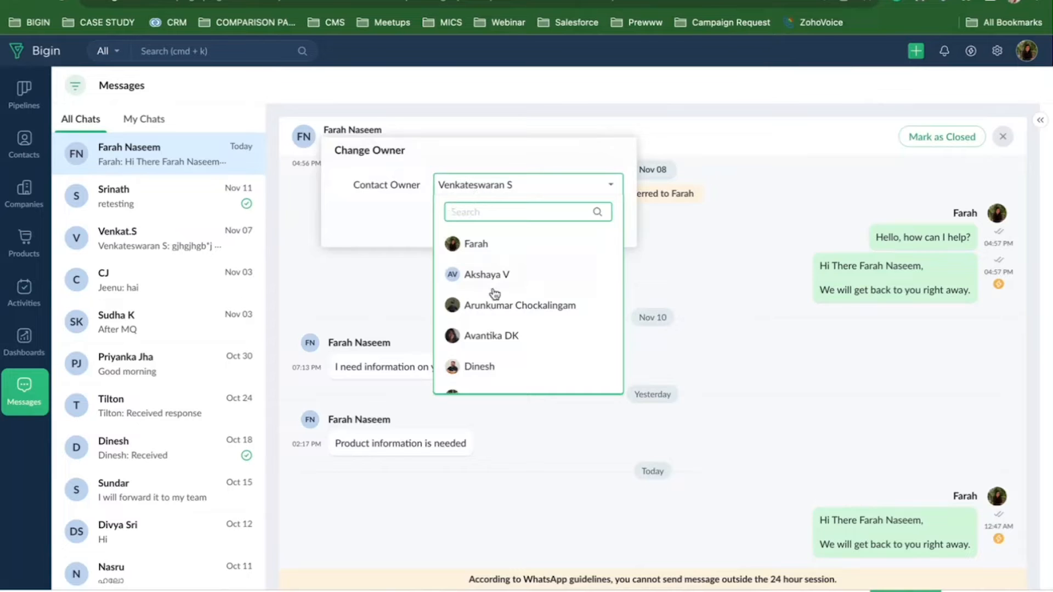
pyautogui.scroll(-2, 495, 298)
pyautogui.scroll(-5, 495, 298)
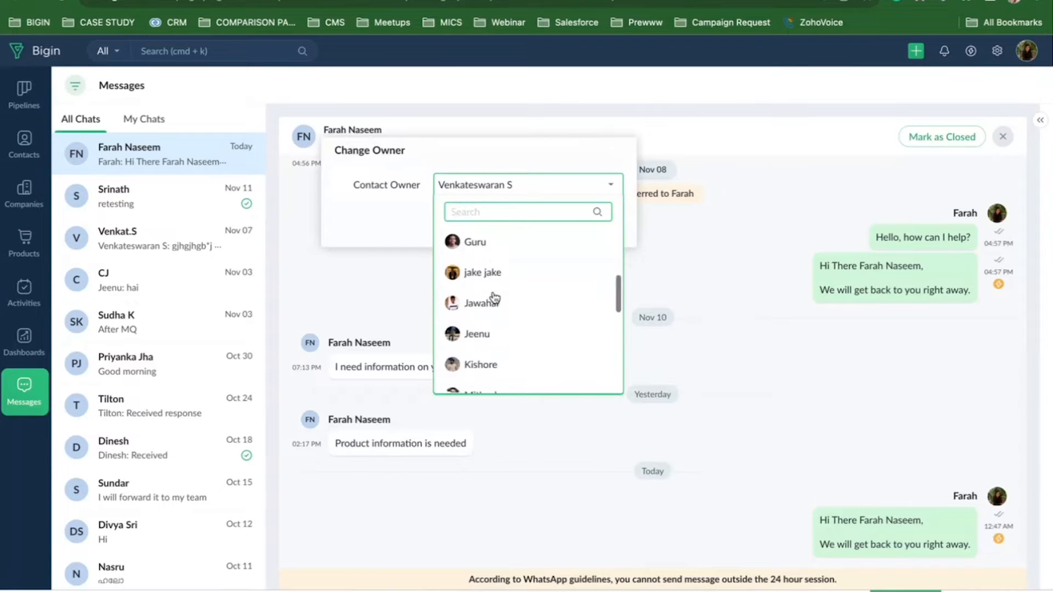
pyautogui.click(411, 218)
pyautogui.click(538, 227)
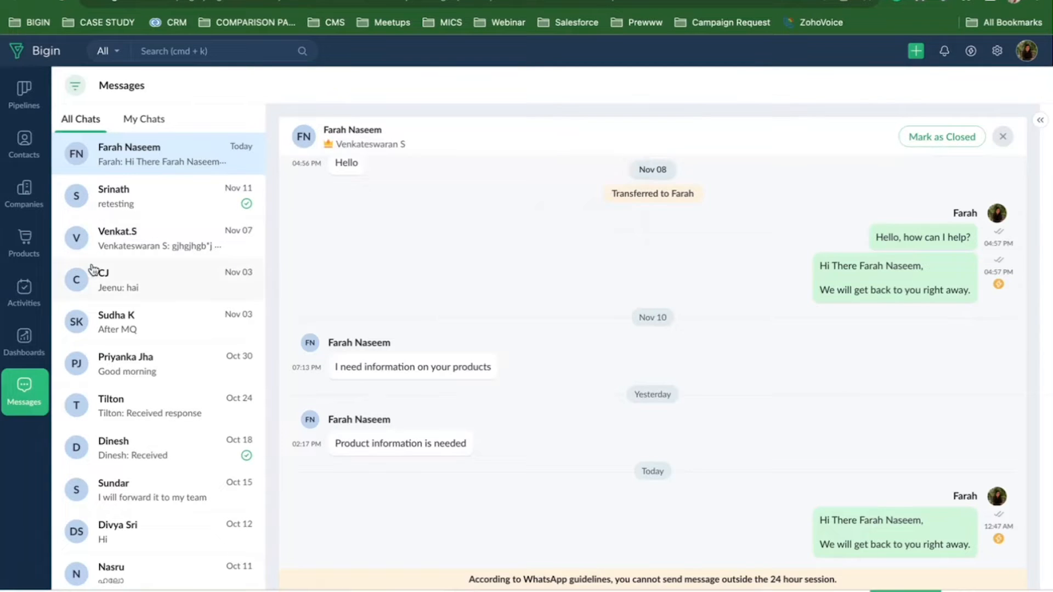
# Filter the chat list to My Chats.
pyautogui.scroll(-8, 117, 388)
pyautogui.scroll(8, 116, 387)
pyautogui.click(145, 118)
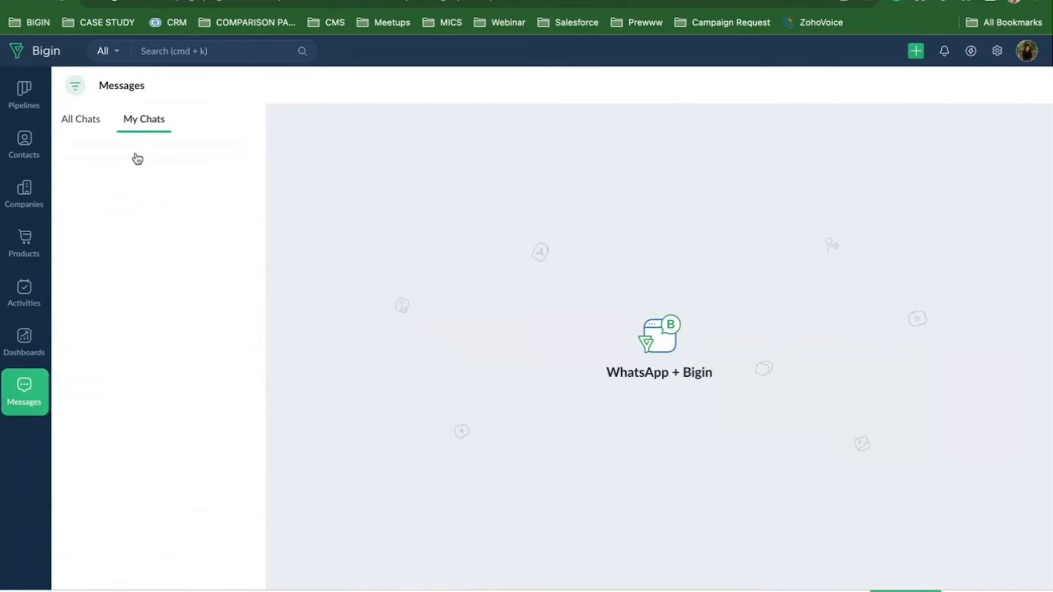
# Open your assigned chat, browse filter properties without applying any, and return to All Chats.
pyautogui.click(135, 157)
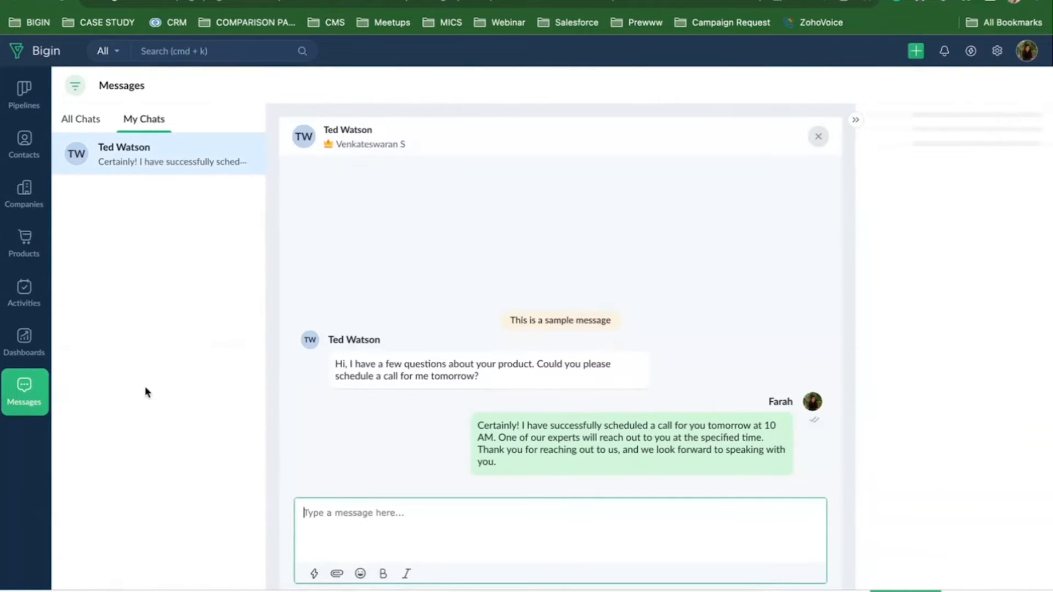
pyautogui.click(75, 85)
pyautogui.click(124, 103)
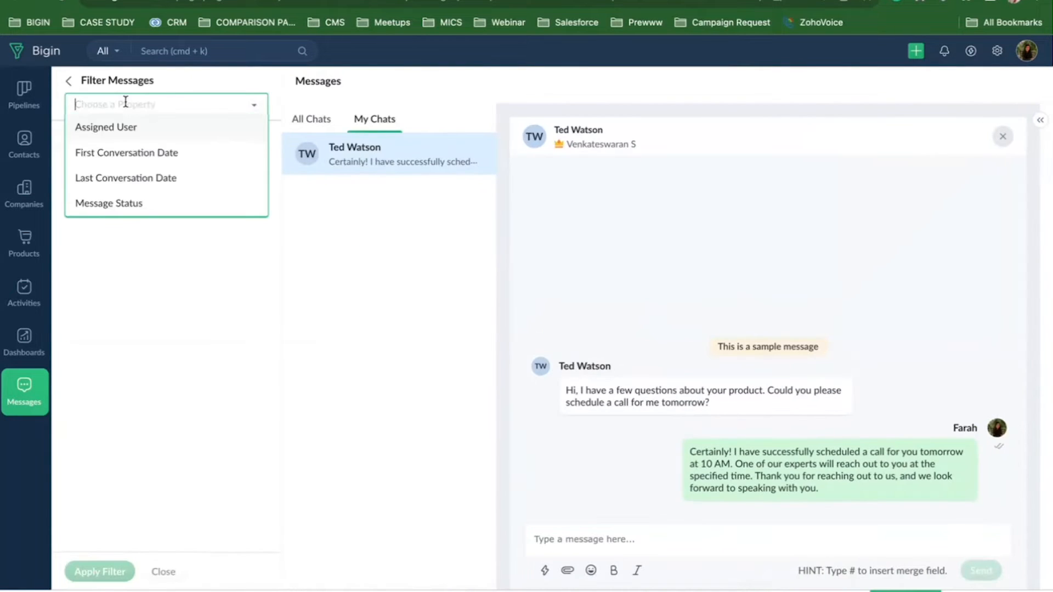
pyautogui.click(69, 82)
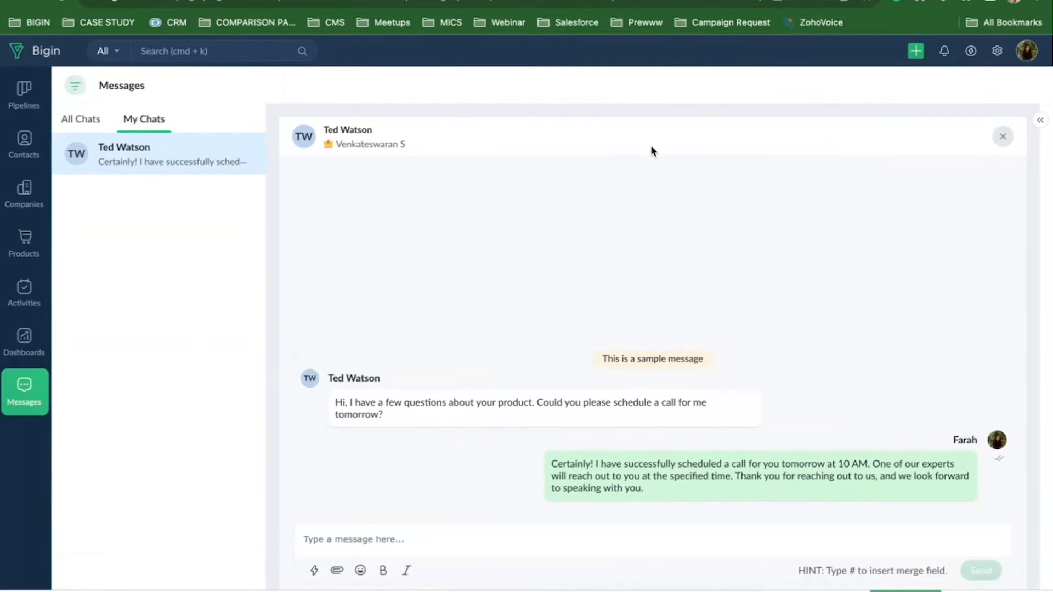
pyautogui.click(85, 121)
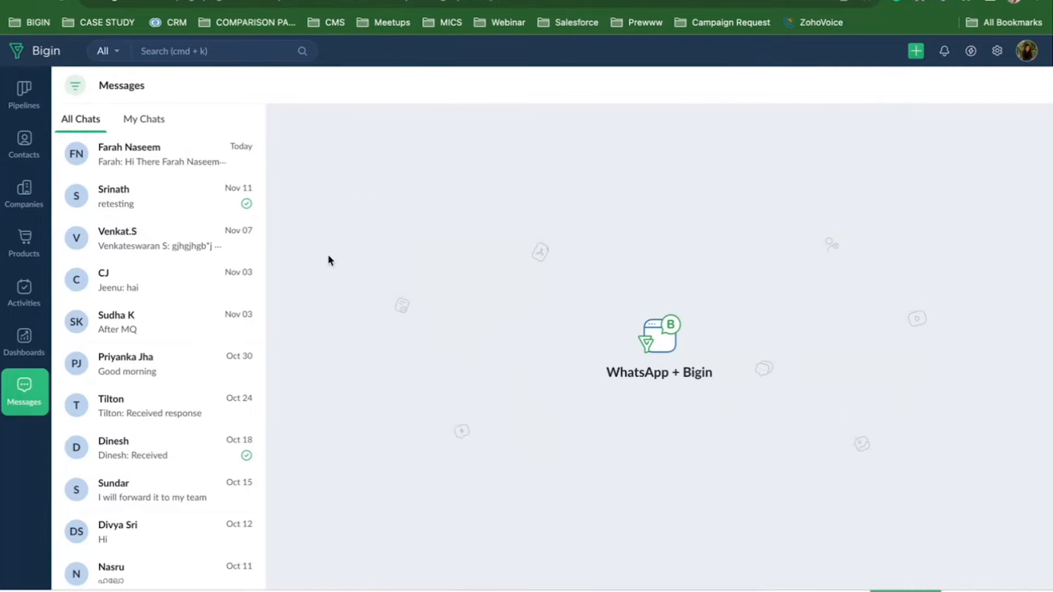
# View the top chat with contact details, then open the conversation with the new Hello message.
pyautogui.click(118, 166)
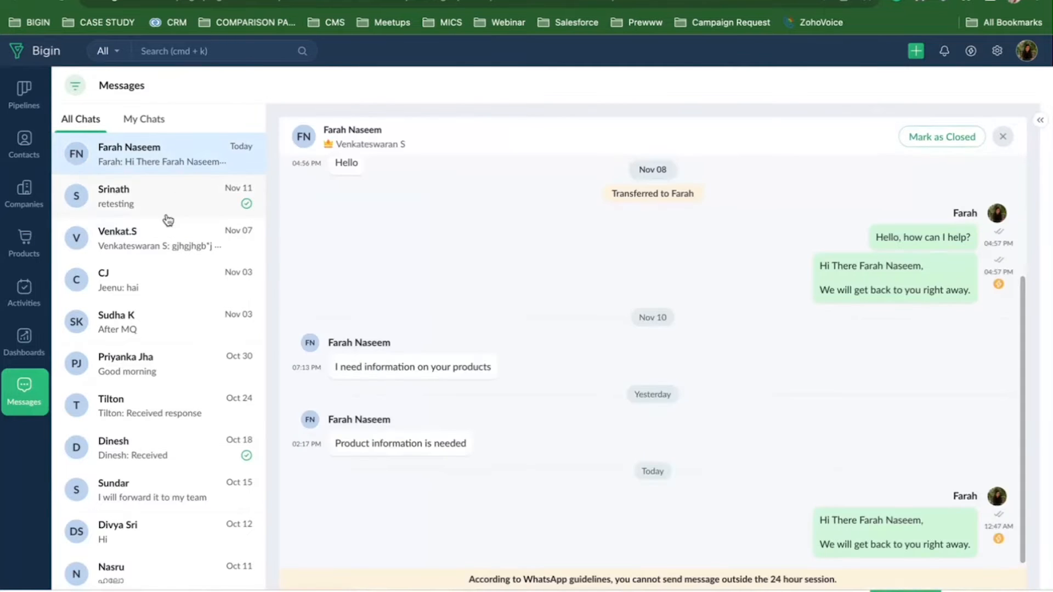
pyautogui.click(1040, 120)
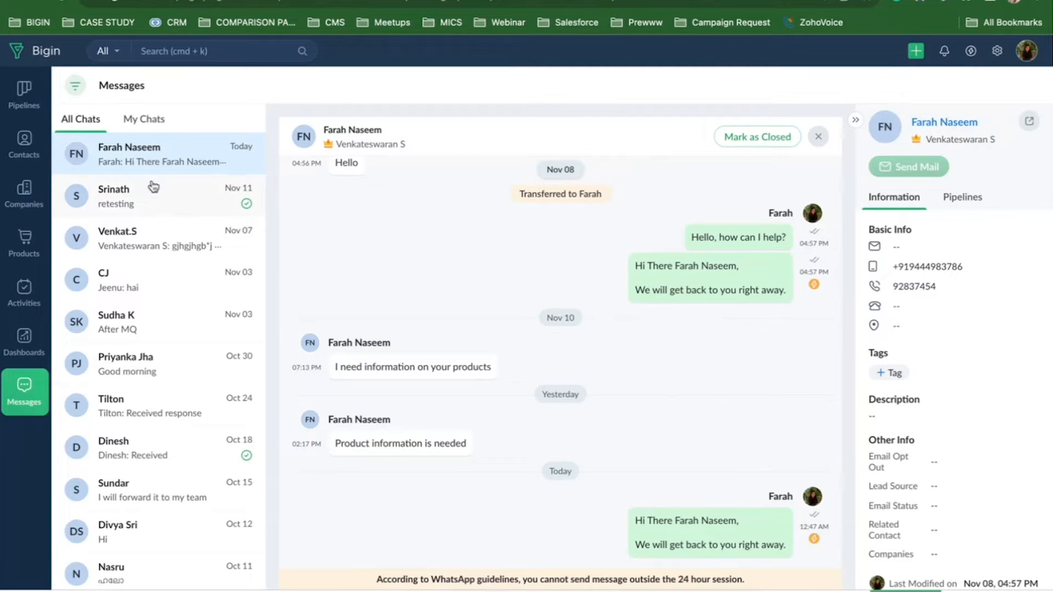
pyautogui.click(140, 119)
pyautogui.click(88, 120)
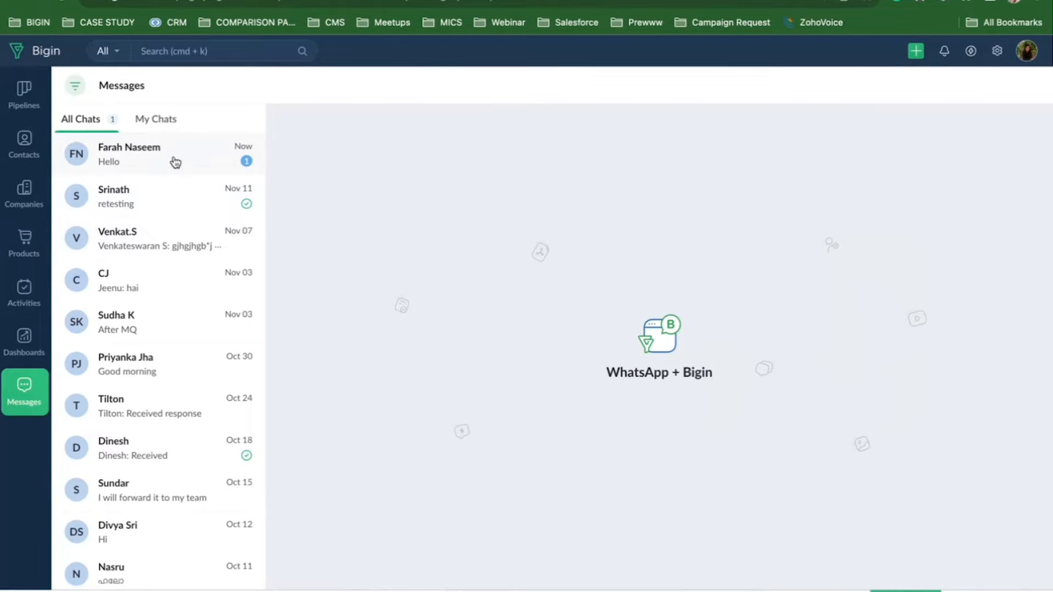
pyautogui.click(159, 151)
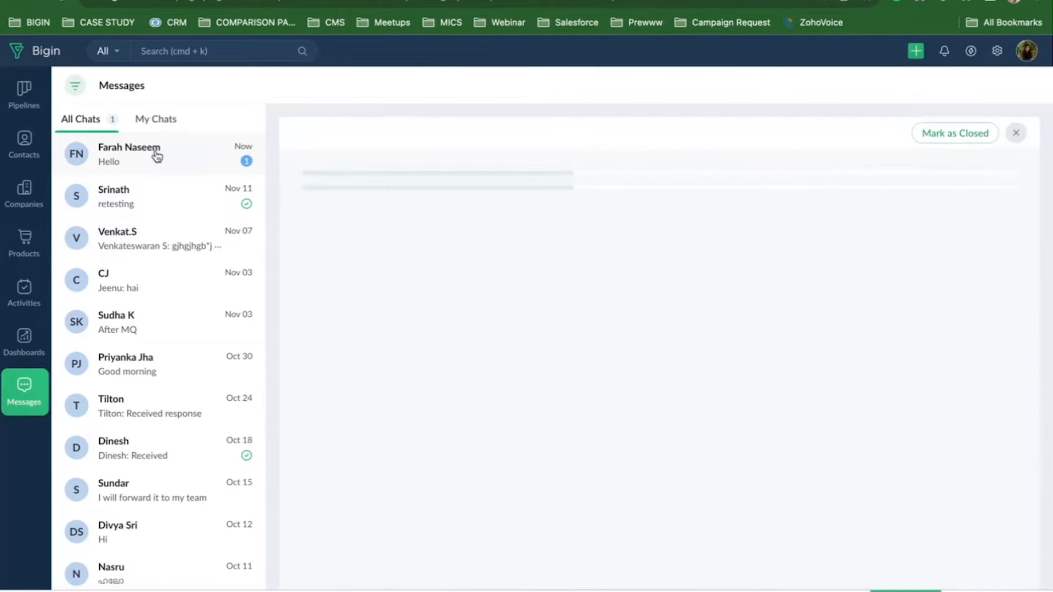
pyautogui.moveTo(386, 466)
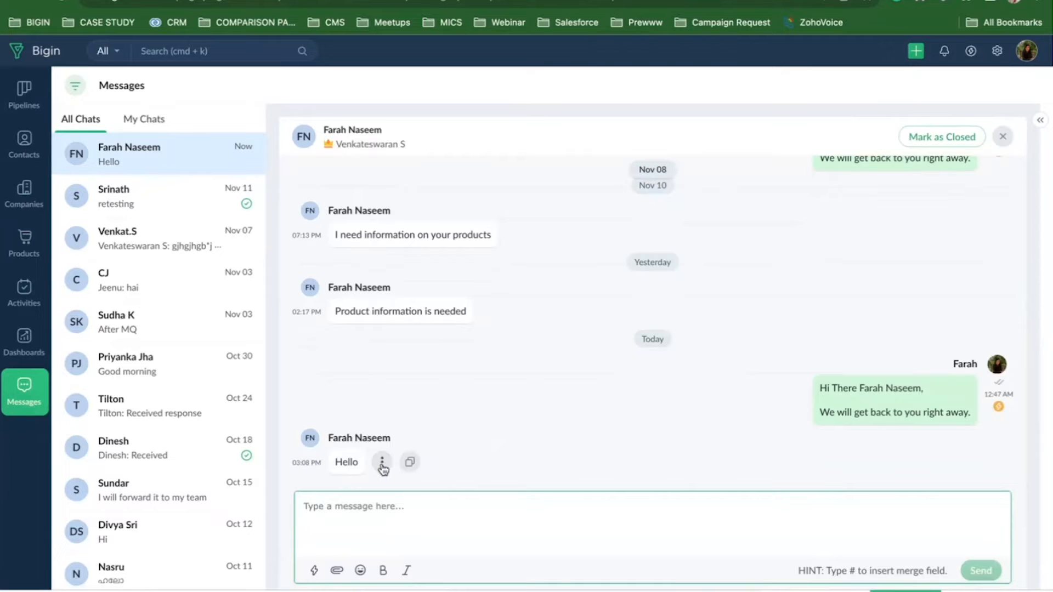
pyautogui.click(382, 466)
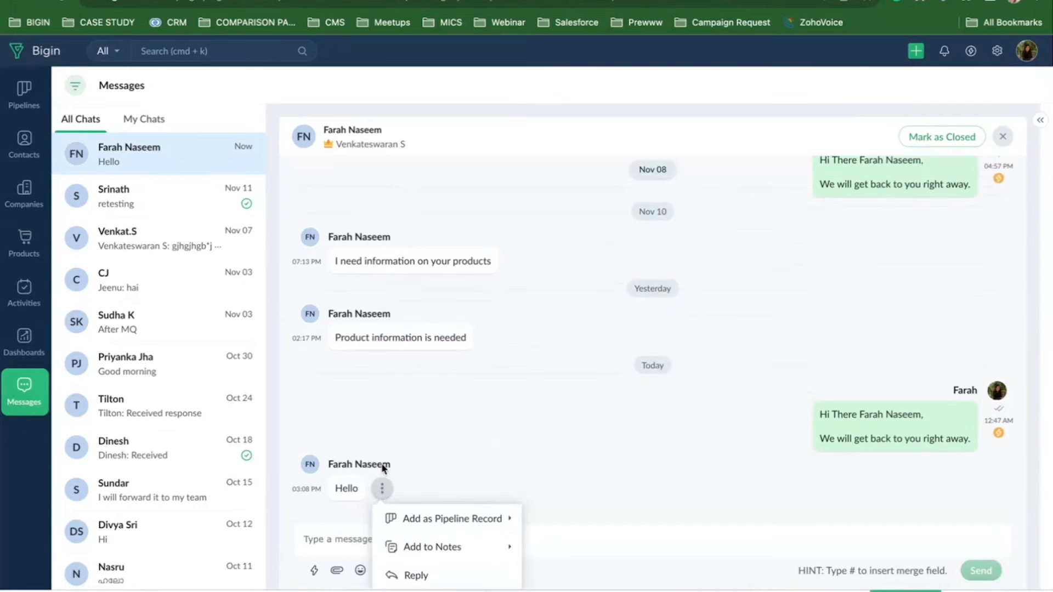
pyautogui.click(456, 526)
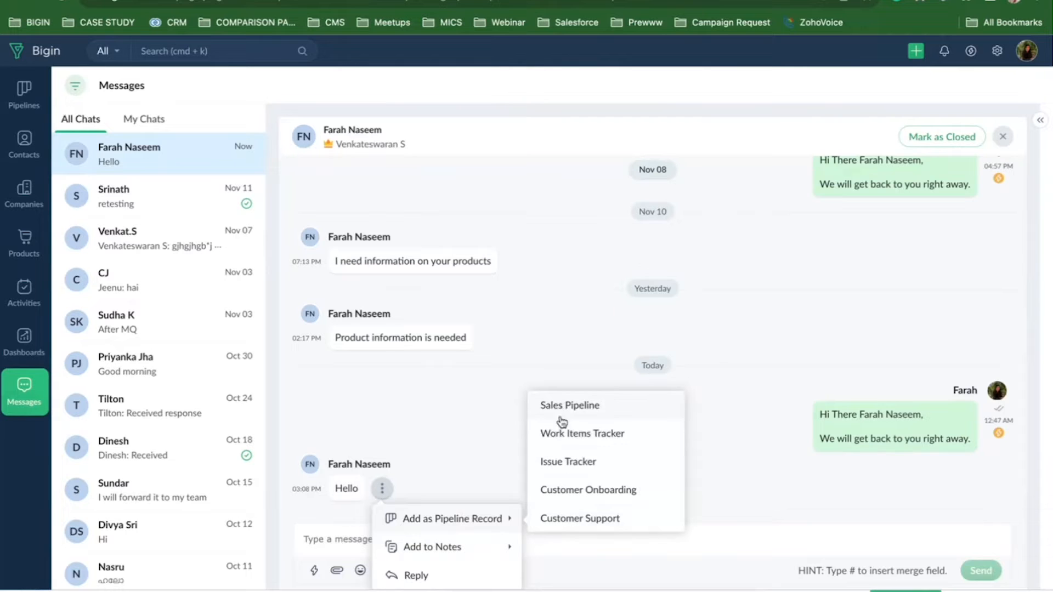
pyautogui.click(470, 525)
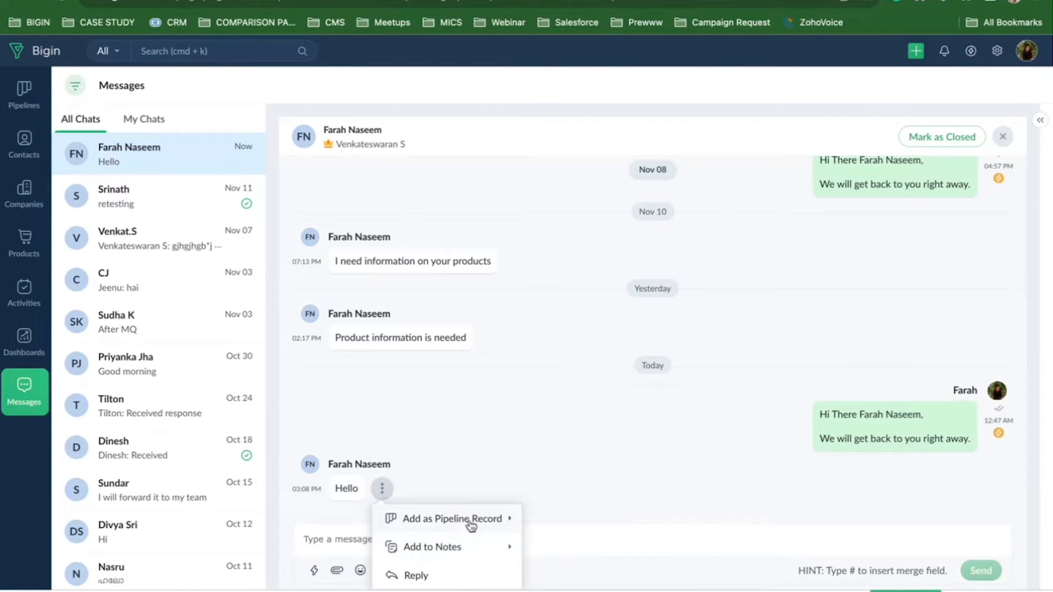
pyautogui.click(481, 524)
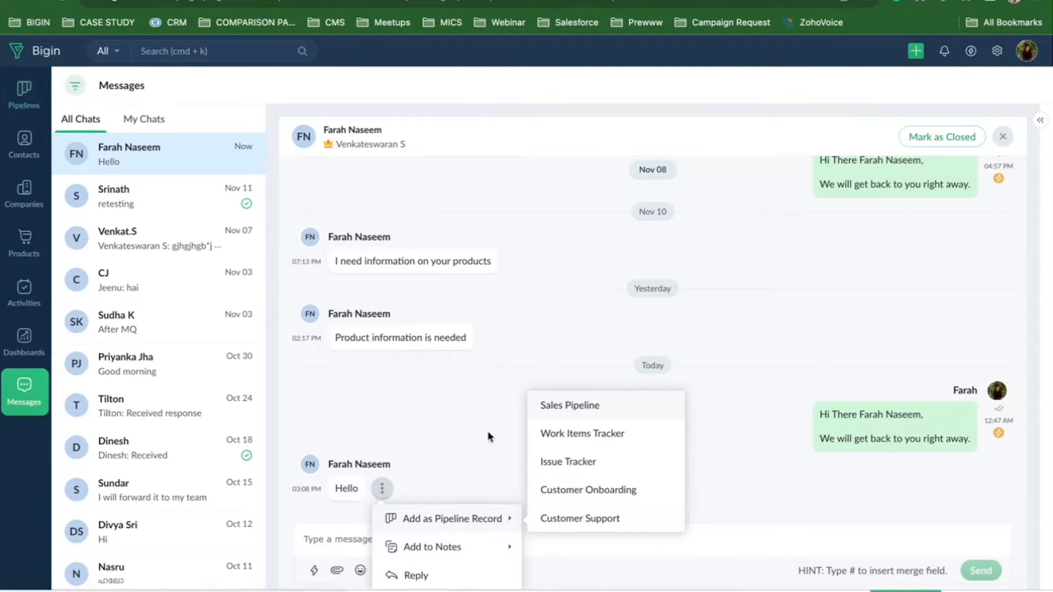
pyautogui.click(463, 473)
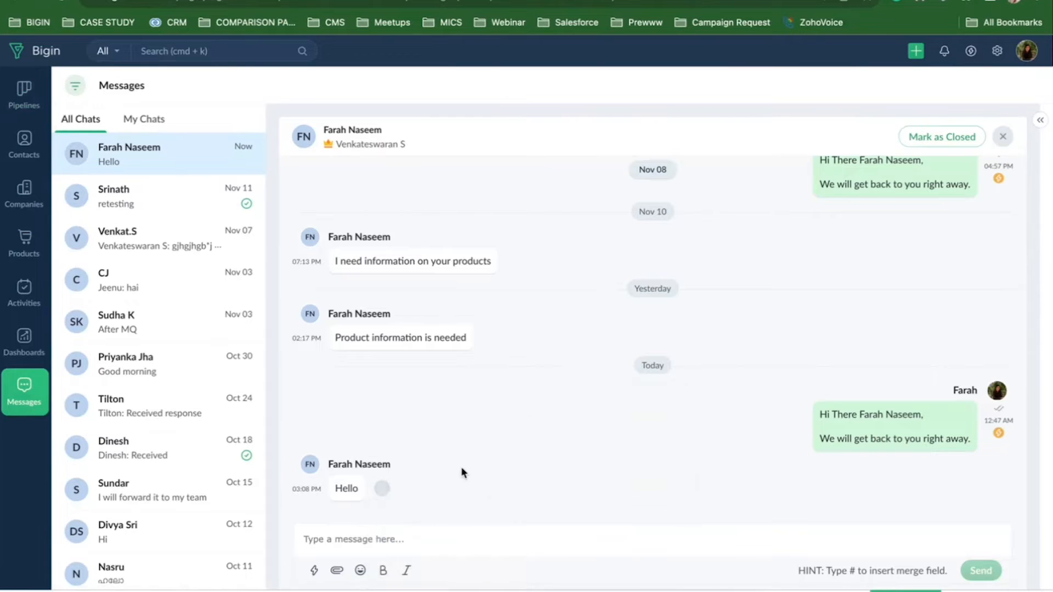
pyautogui.click(424, 542)
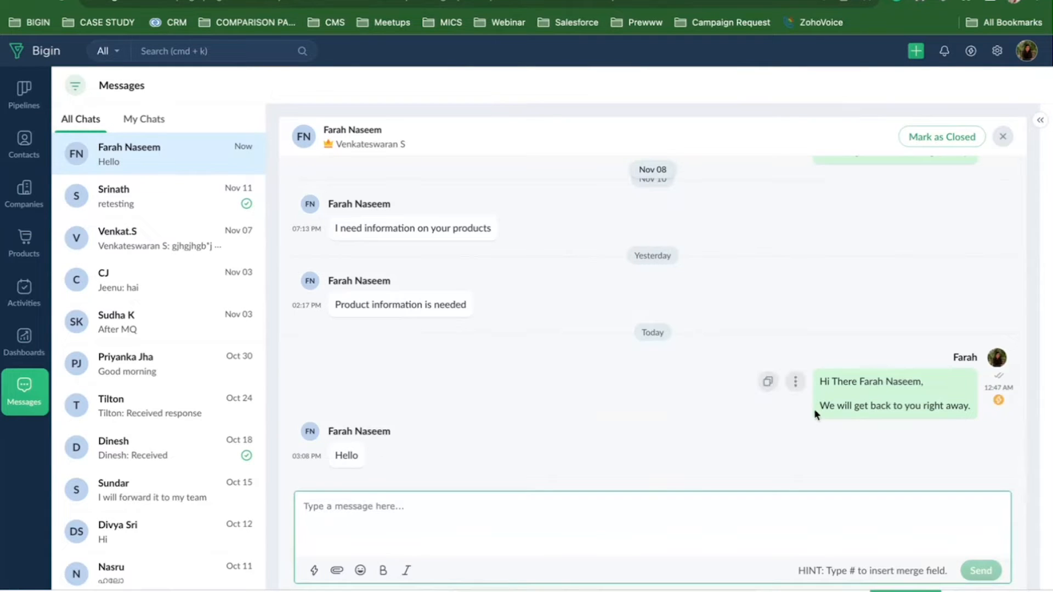
pyautogui.click(387, 456)
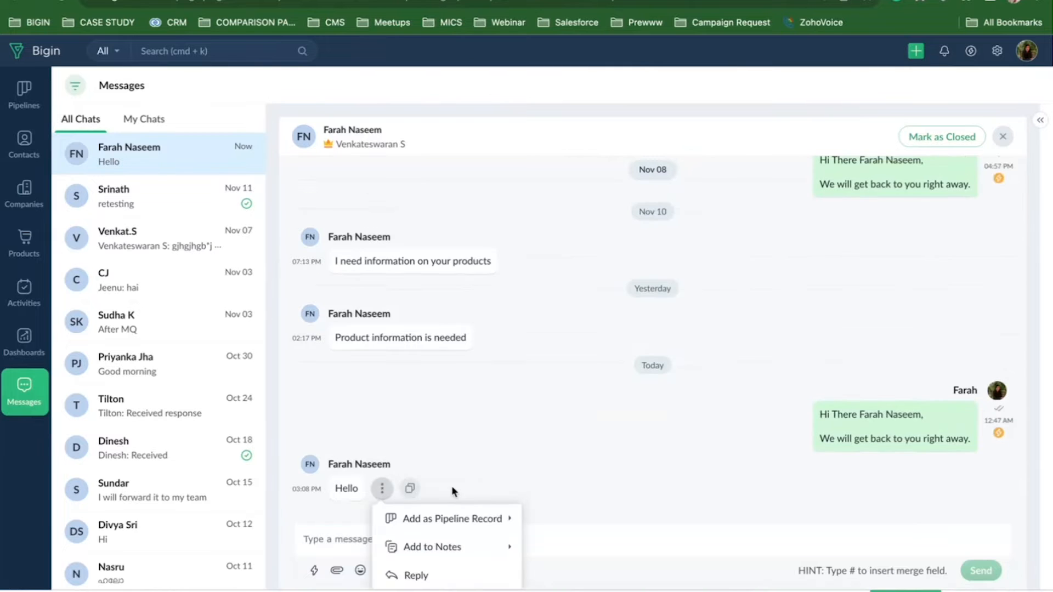
pyautogui.moveTo(461, 521)
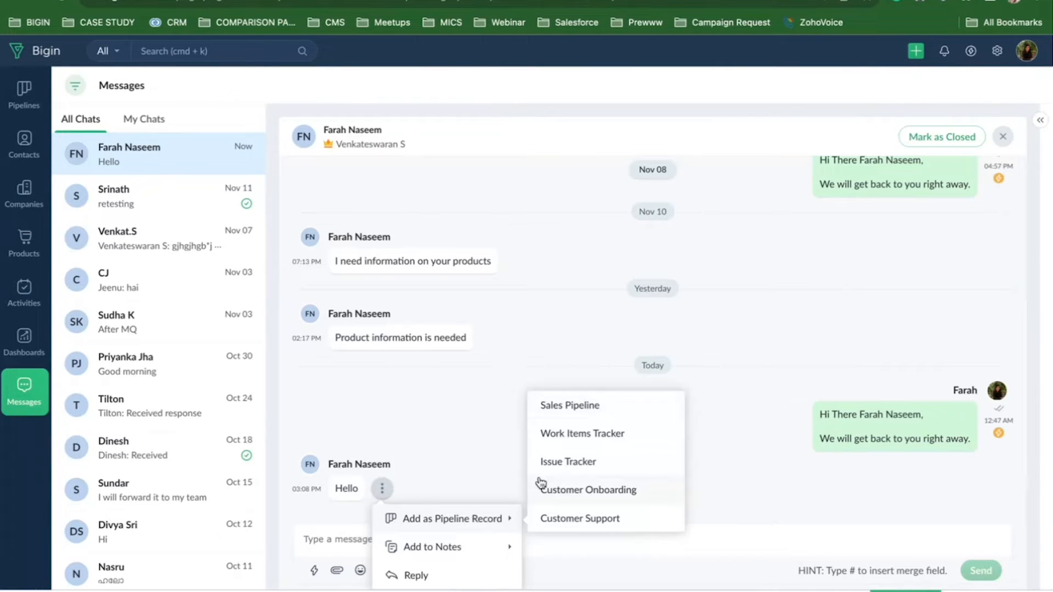
pyautogui.moveTo(516, 548)
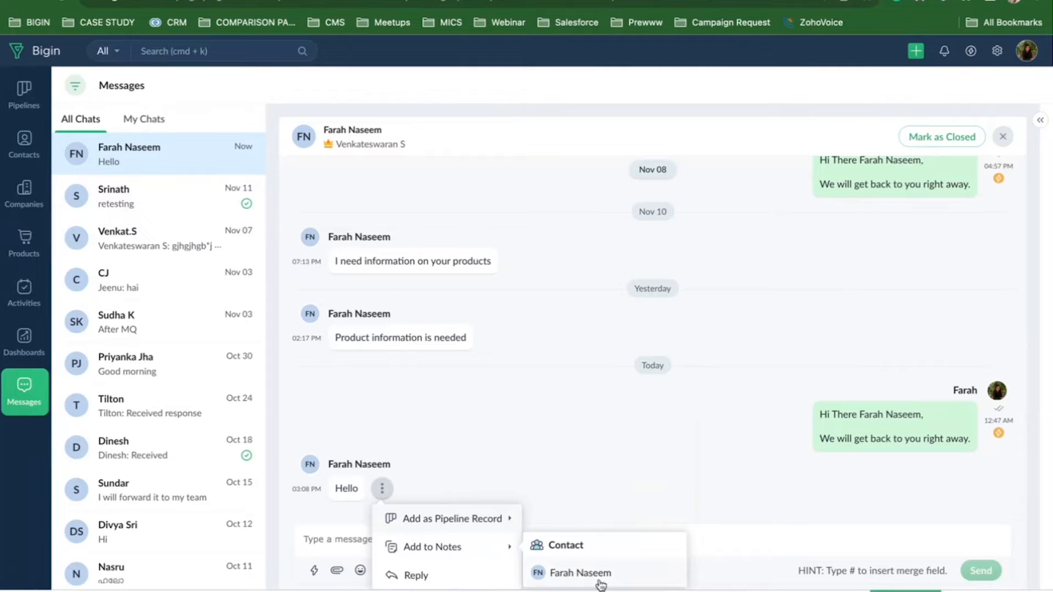
pyautogui.click(578, 437)
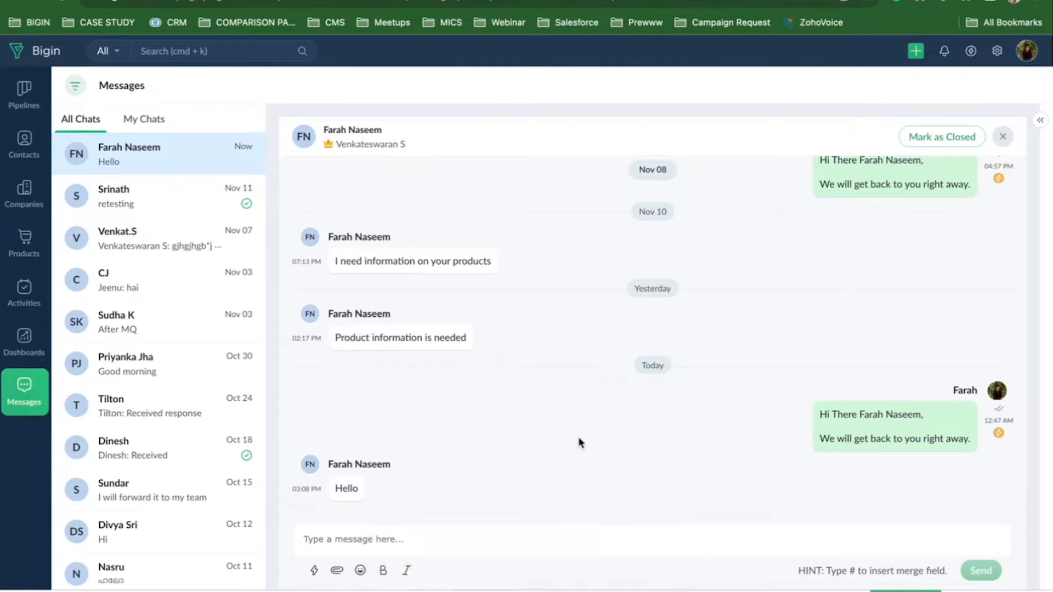
pyautogui.click(326, 535)
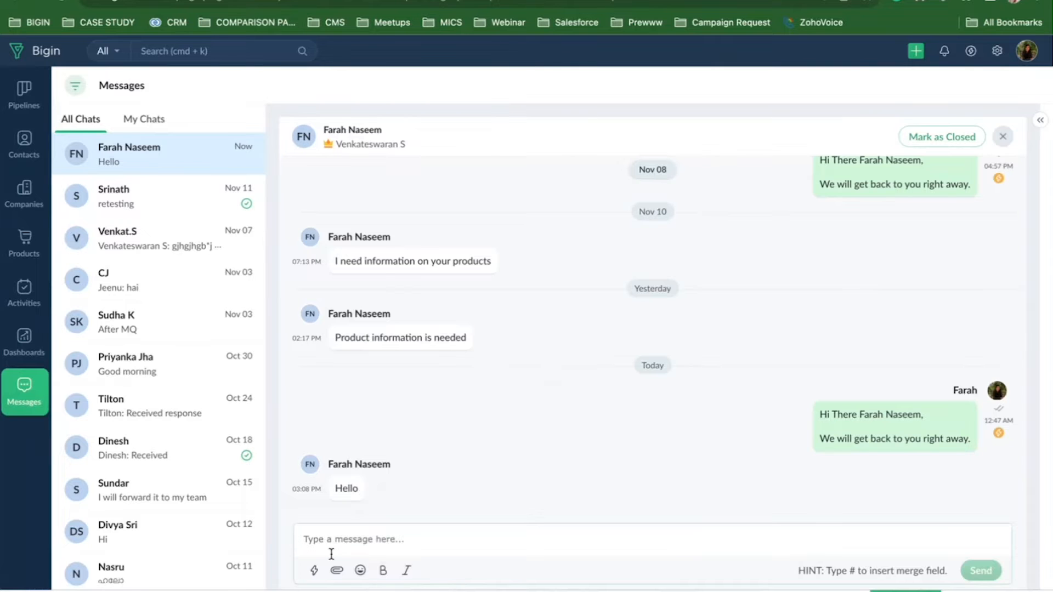
# Reply to the customer with the saved Welcome message canned response.
pyautogui.click(314, 571)
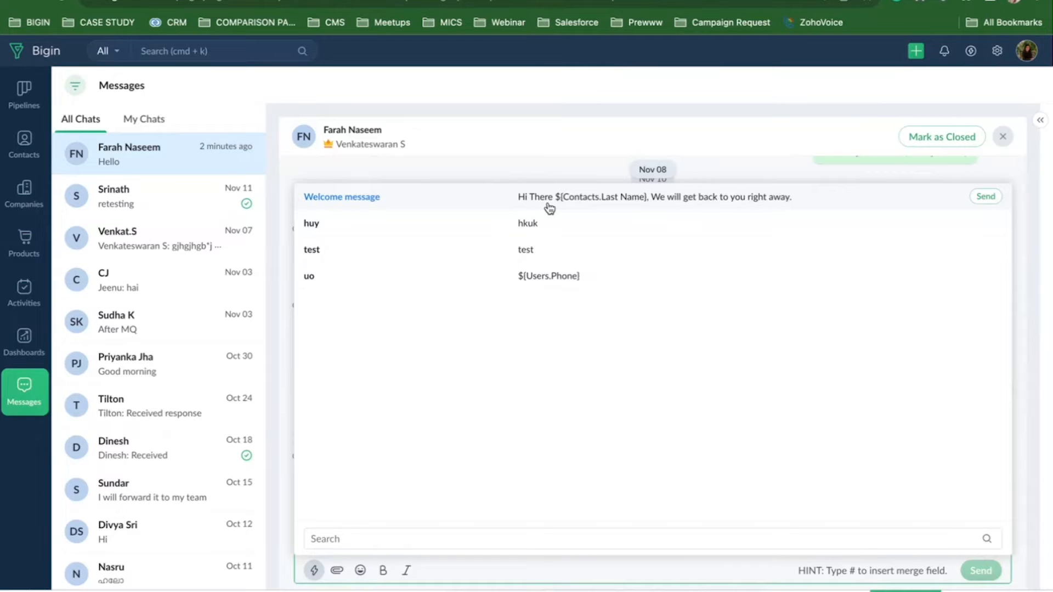
pyautogui.click(526, 194)
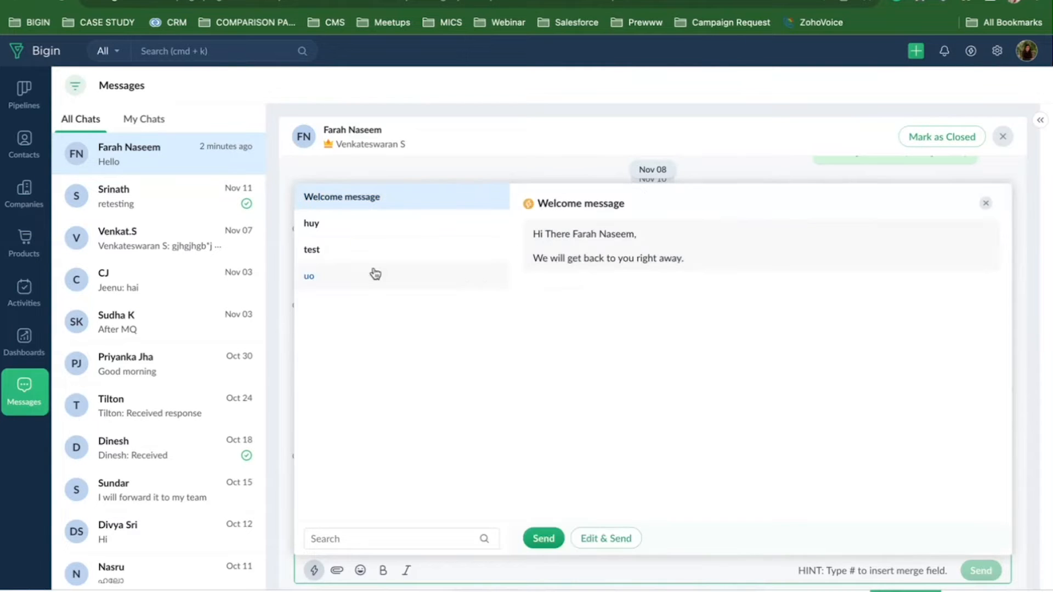
pyautogui.click(546, 541)
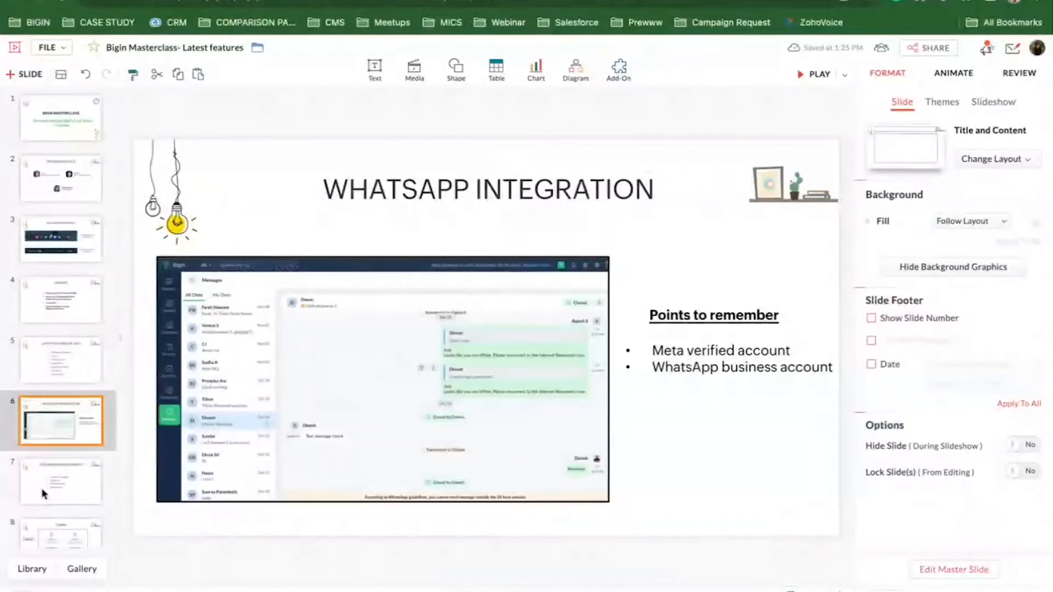
# Go to slide 7, Upcoming Enhancements, in the thumbnail panel.
pyautogui.scroll(-2, 43, 491)
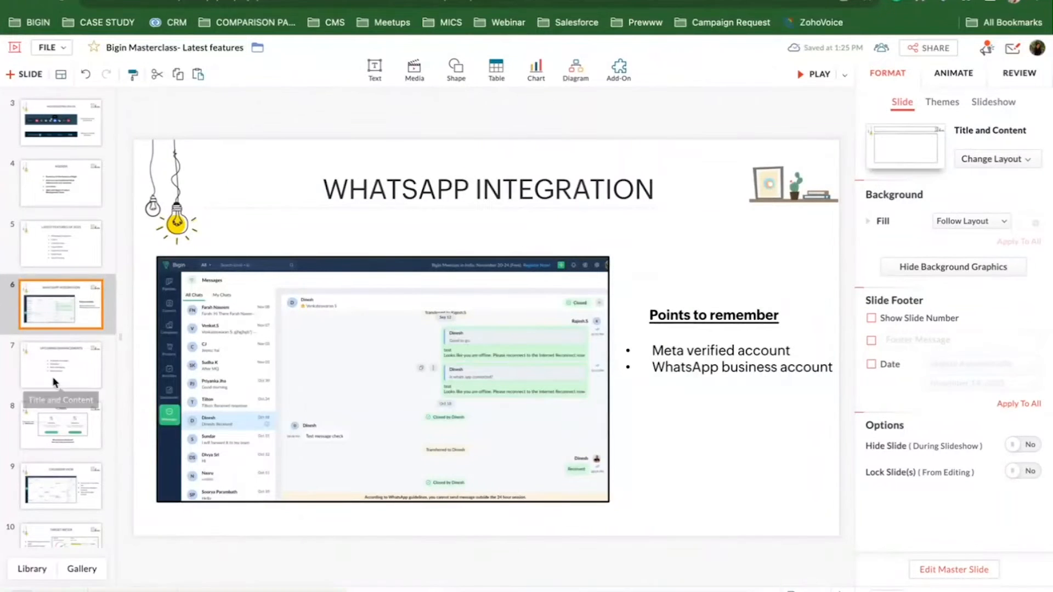
pyautogui.click(54, 383)
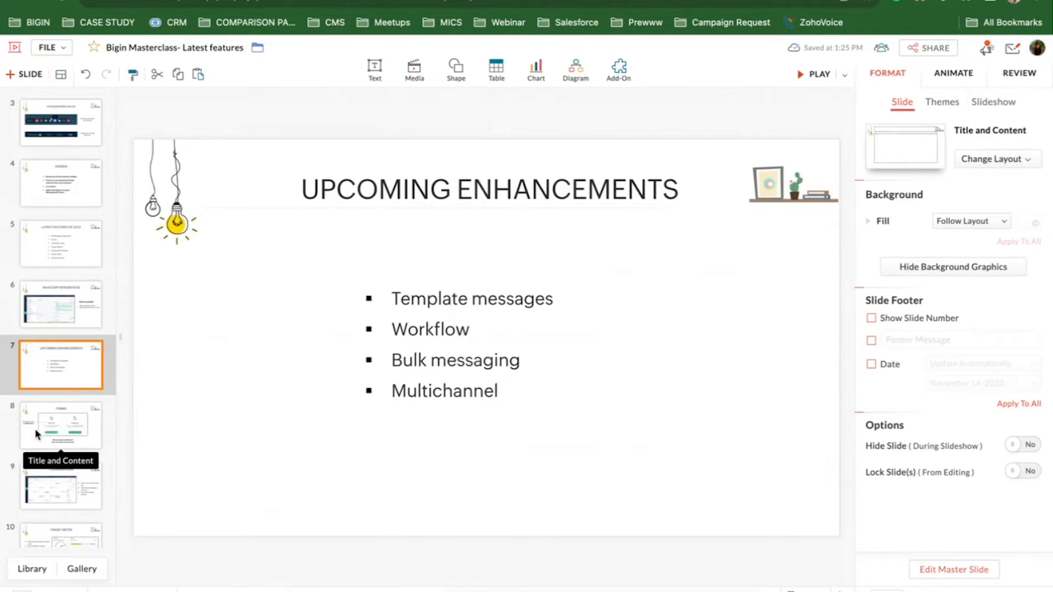
# Go to slide 8, the FORMS slide.
pyautogui.click(57, 427)
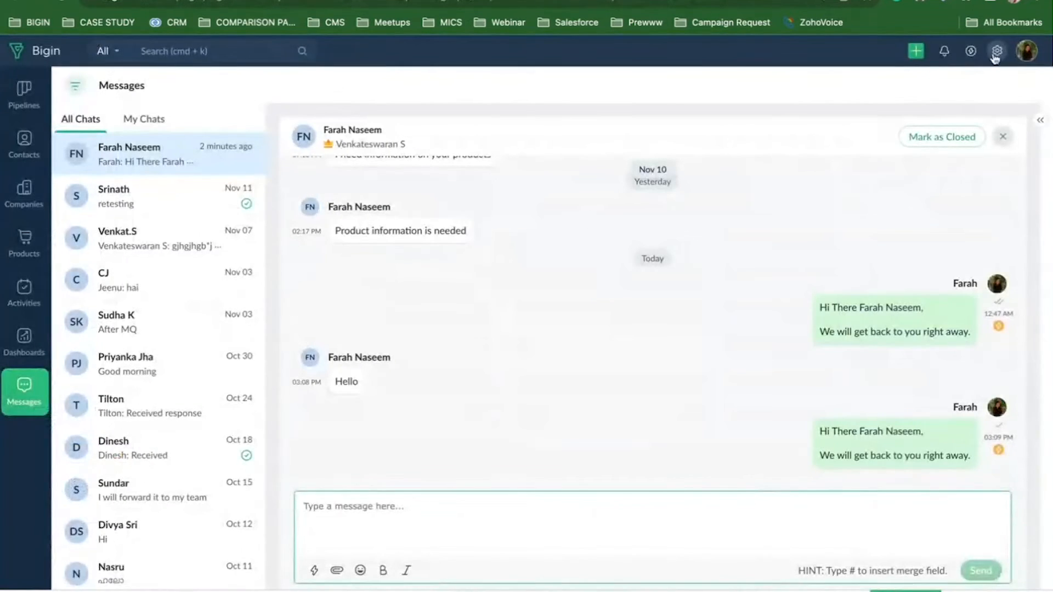
# Open the Forms page in Settings and start a New Form.
pyautogui.click(997, 51)
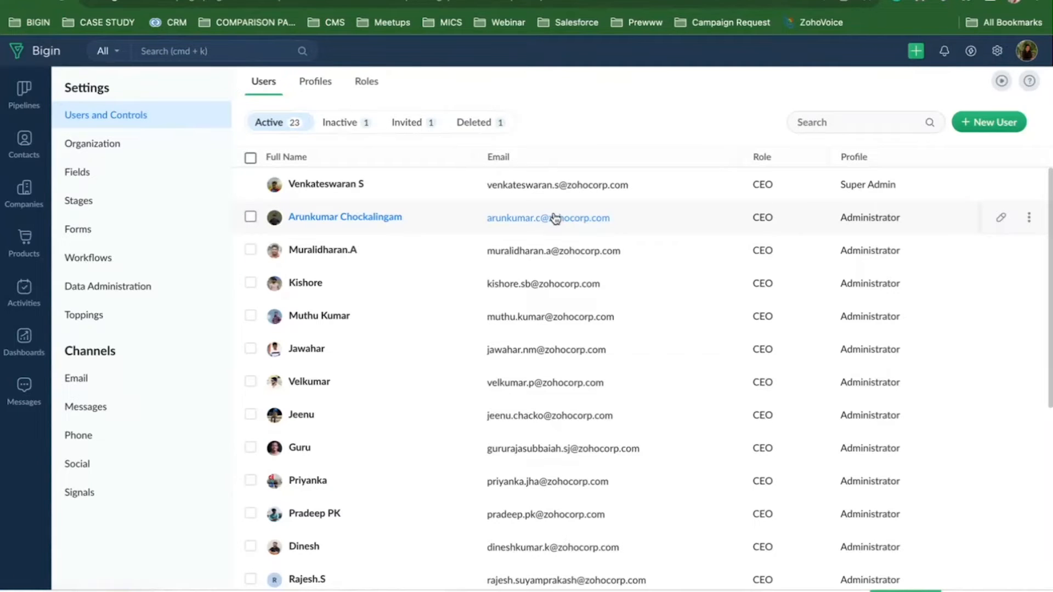
pyautogui.click(94, 229)
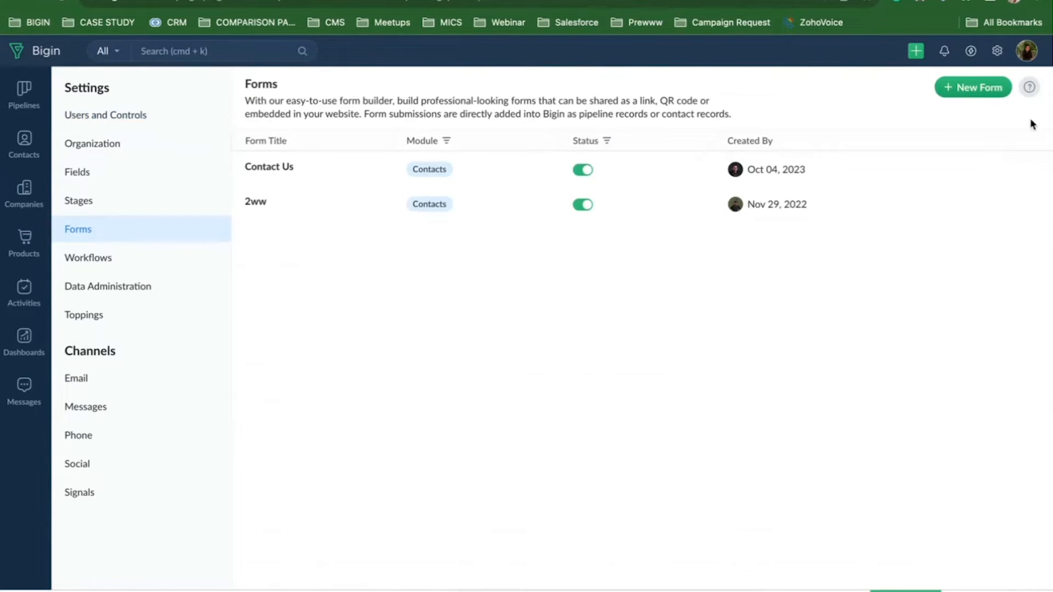
pyautogui.click(970, 89)
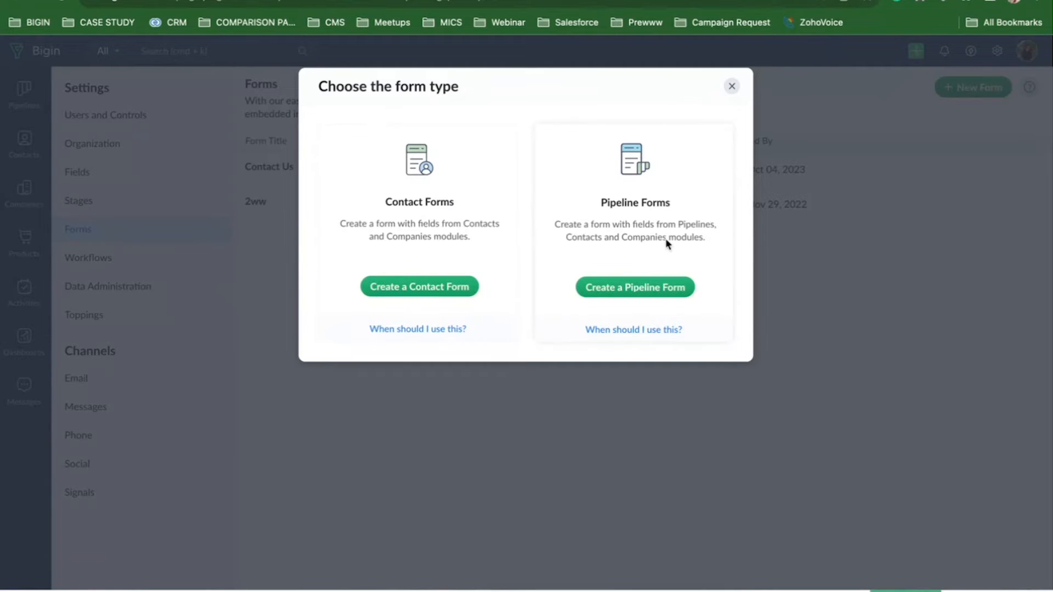
# Choose Create a Pipeline Form and select Sales Pipeline as its pipeline.
pyautogui.click(648, 290)
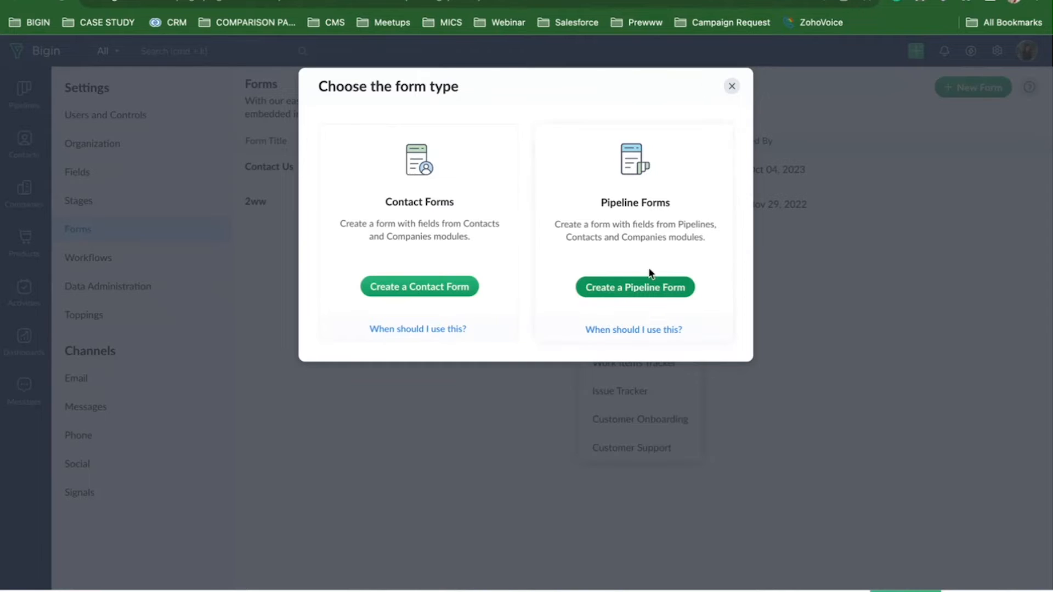
pyautogui.click(732, 86)
pyautogui.click(969, 93)
pyautogui.click(656, 288)
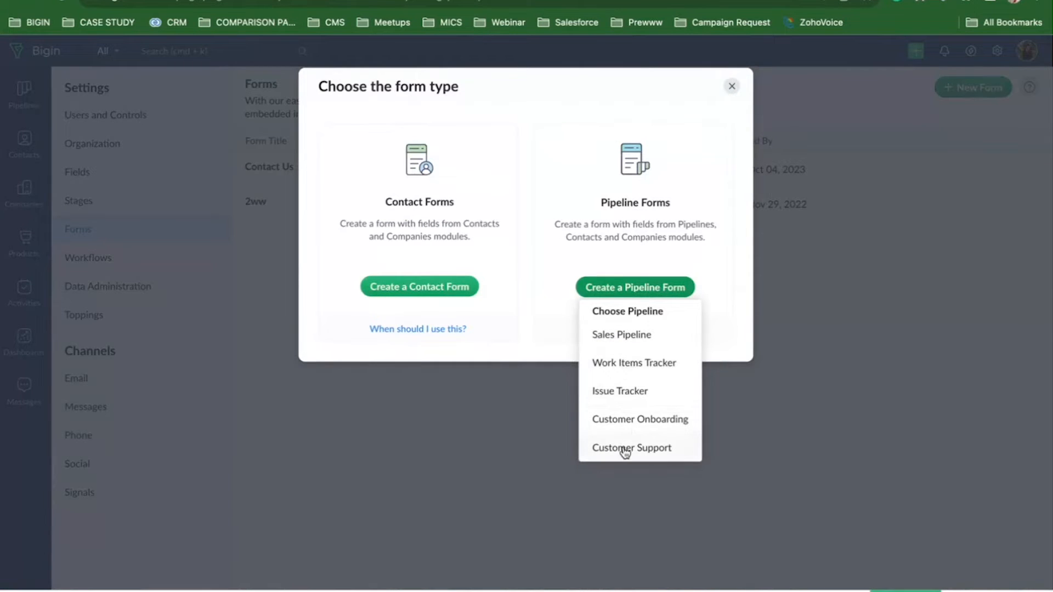
pyautogui.click(634, 337)
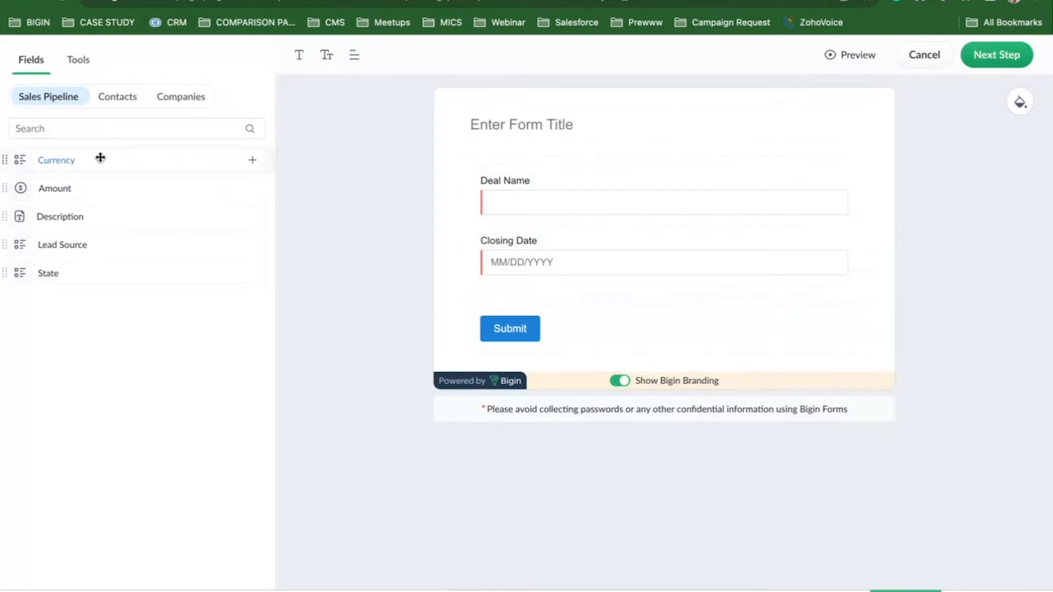
# Drag First Name, Email and Mobile contact fields above Deal Name, with First Name above Last Name.
pyautogui.click(108, 104)
pyautogui.moveTo(71, 163); pyautogui.dragTo(599, 183)
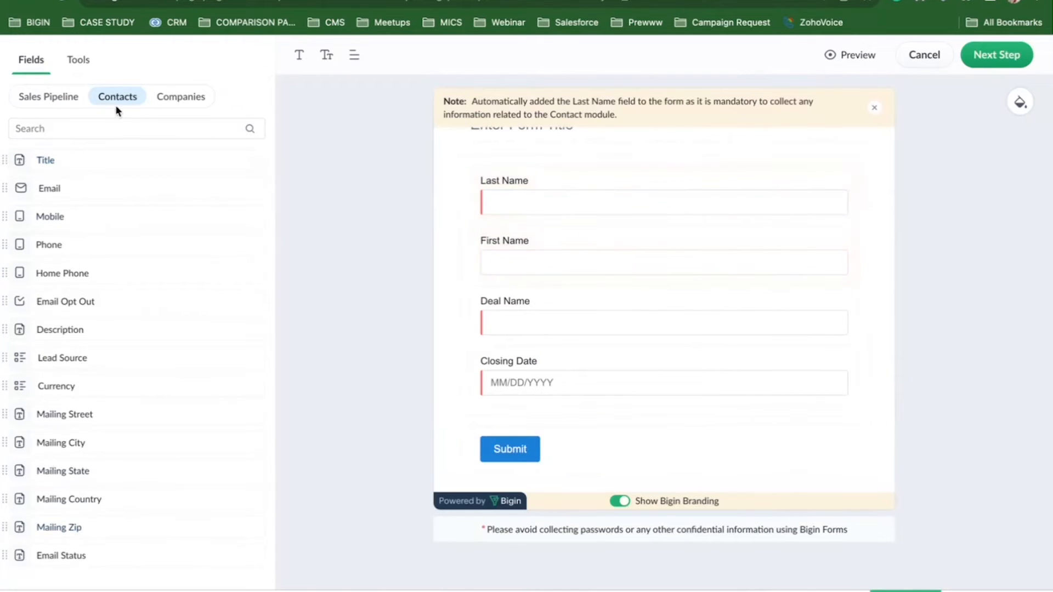
pyautogui.click(184, 109)
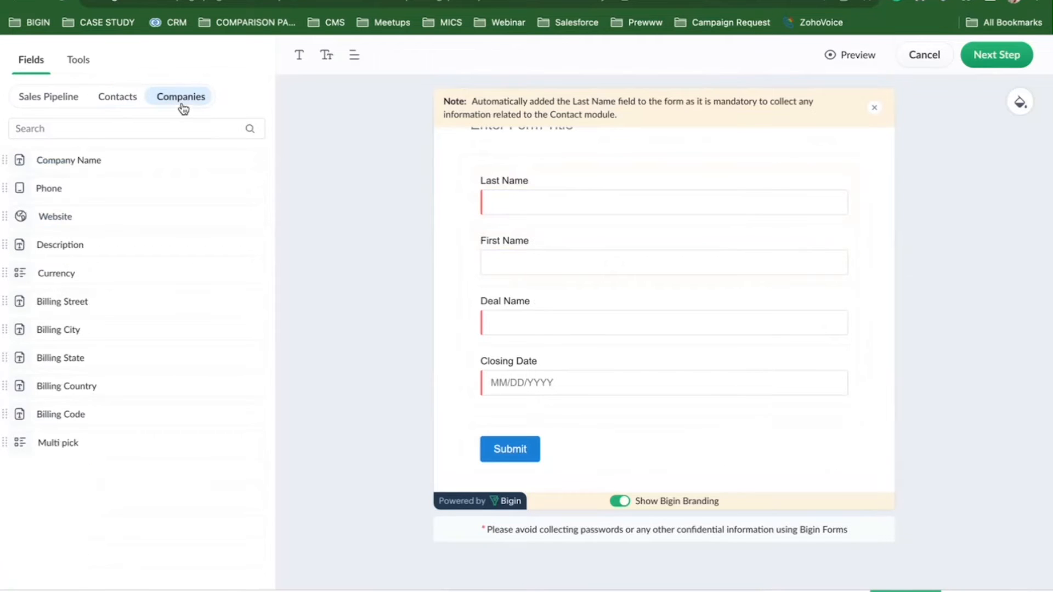
pyautogui.click(49, 102)
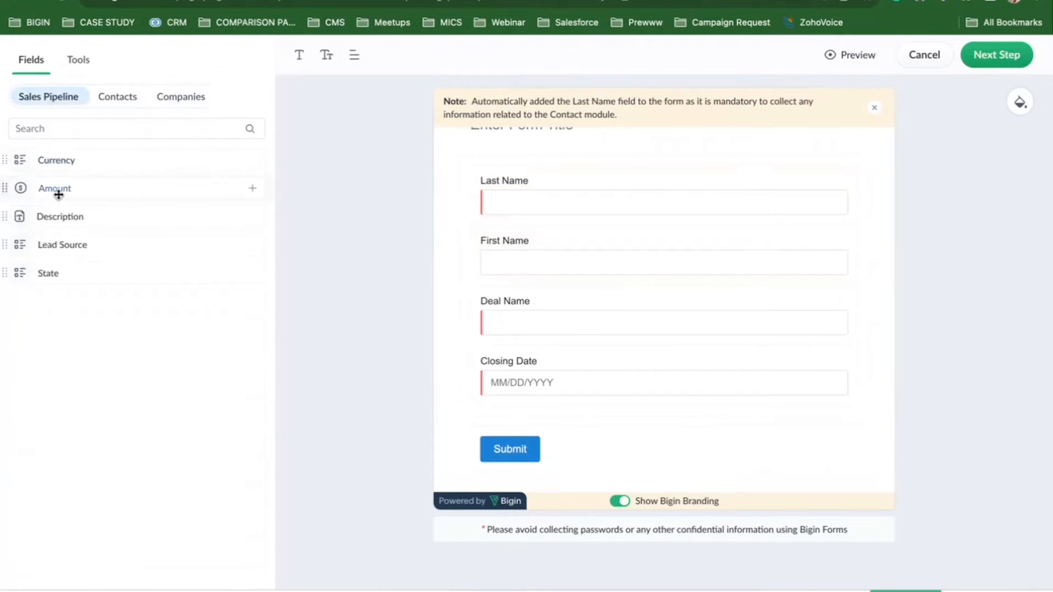
pyautogui.click(116, 108)
pyautogui.moveTo(661, 281); pyautogui.dragTo(537, 180)
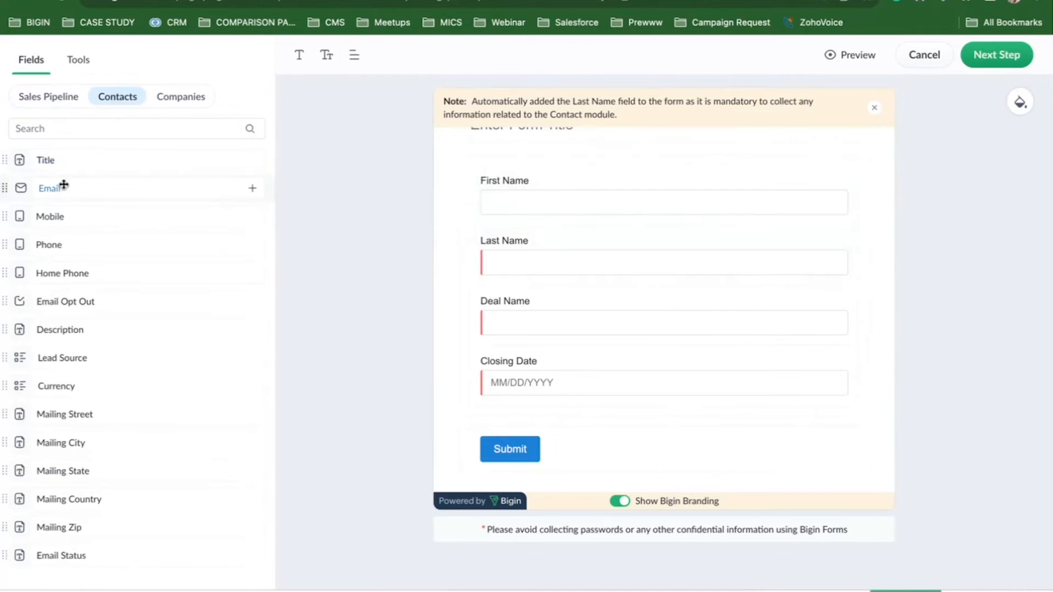
pyautogui.moveTo(73, 192); pyautogui.dragTo(519, 301)
pyautogui.moveTo(70, 184); pyautogui.dragTo(653, 374)
pyautogui.scroll(-2, 652, 375)
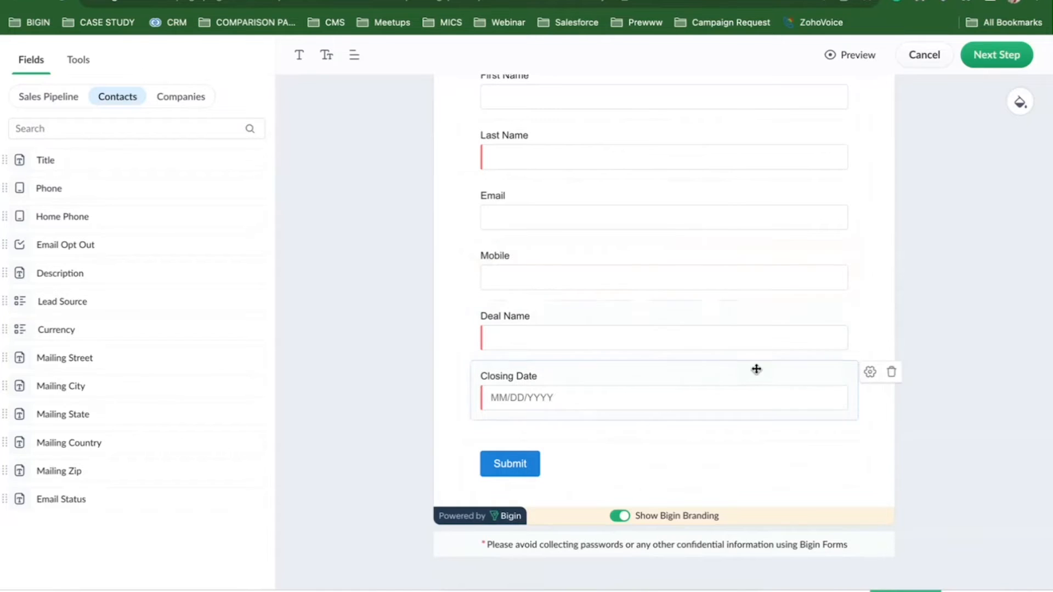
# Relabel the Deal Name field as 'Interested product?'.
pyautogui.click(870, 313)
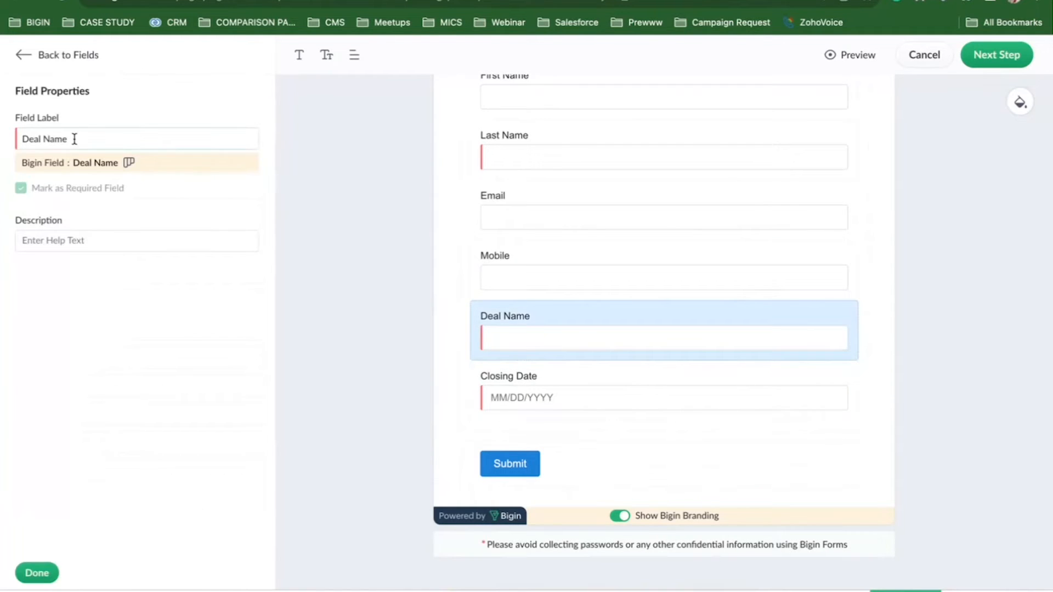
pyautogui.moveTo(75, 139); pyautogui.dragTo(2, 137)
pyautogui.press('BackSpace')
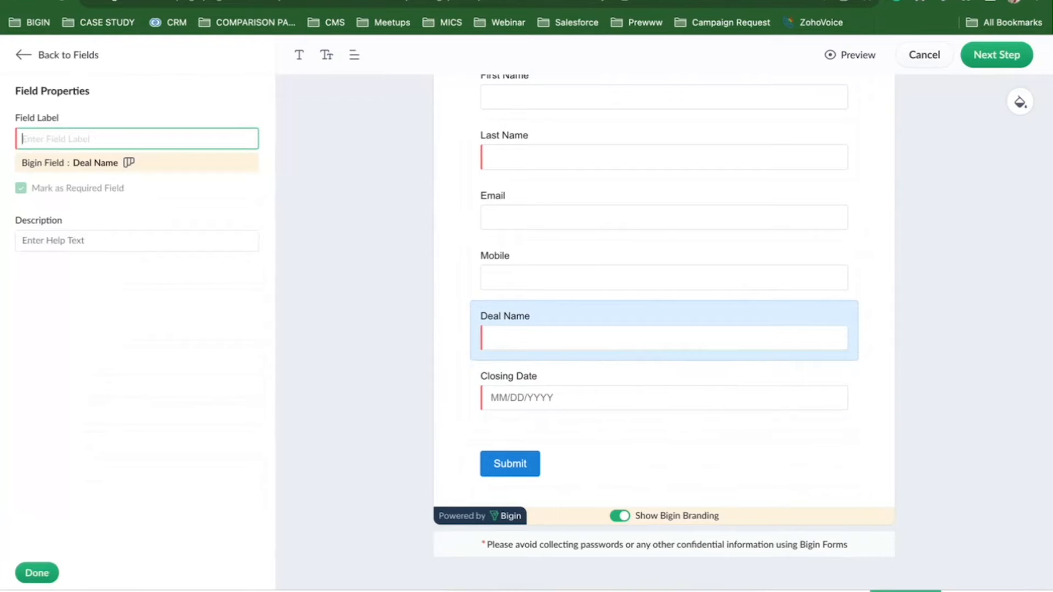
pyautogui.write('Interested producy')
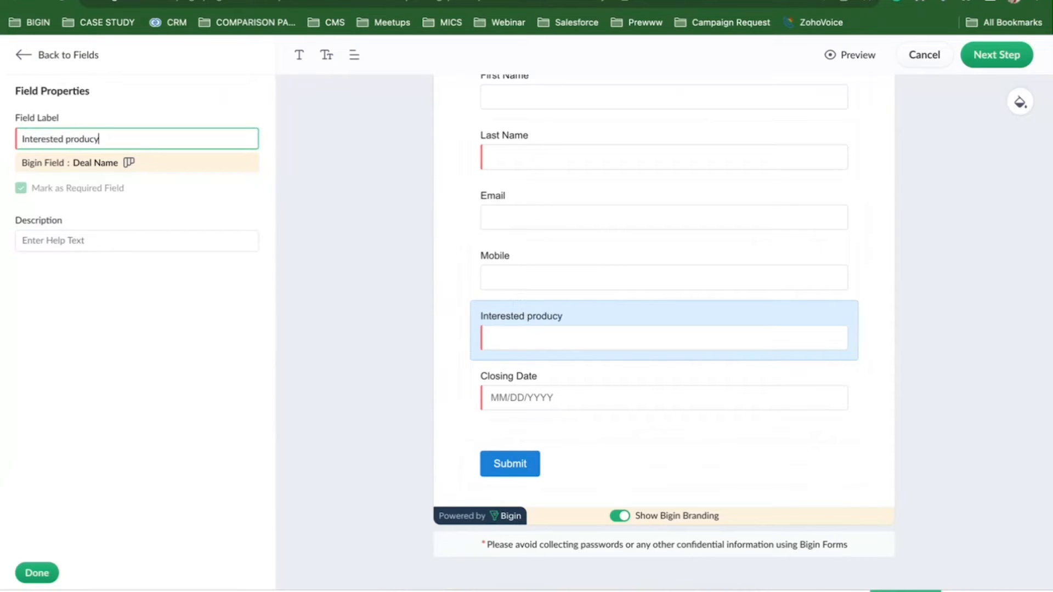
pyautogui.write('?')
pyautogui.click(36, 572)
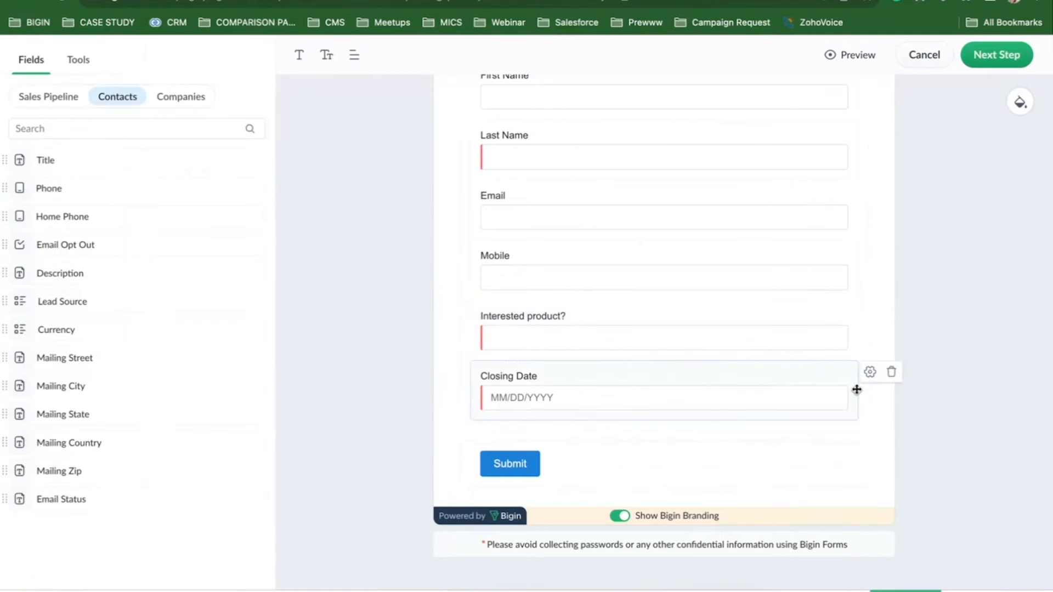
# Relabel the Closing Date field as 'Expected date of delivery?'.
pyautogui.click(870, 372)
pyautogui.click(113, 138)
pyautogui.hotkey('ctrl', 'a')
pyautogui.write('Expe')
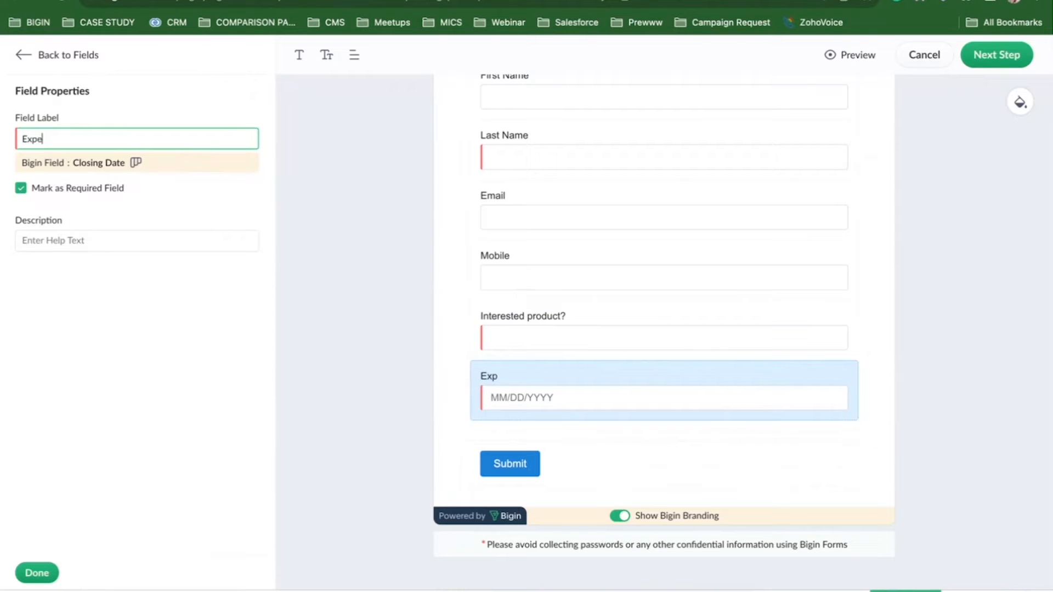
pyautogui.write('cted date of delivery')
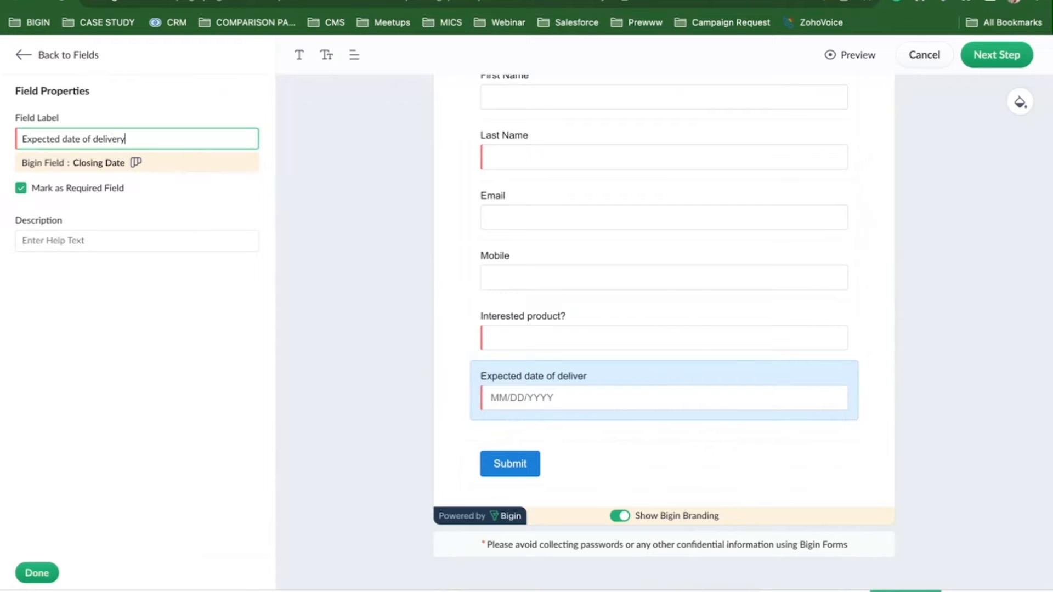
pyautogui.write('?')
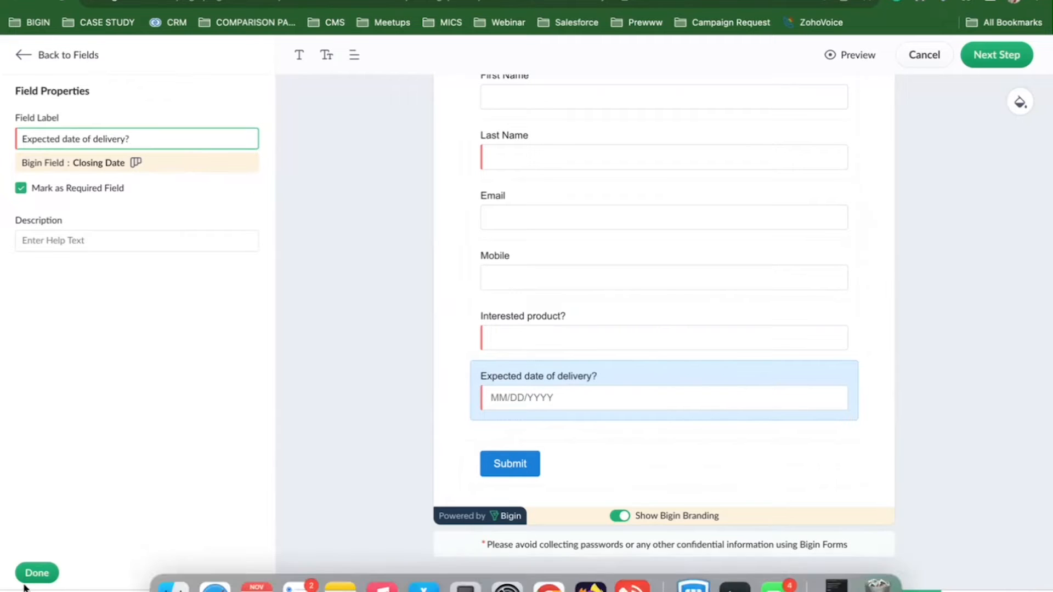
pyautogui.click(37, 572)
pyautogui.scroll(4, 684, 311)
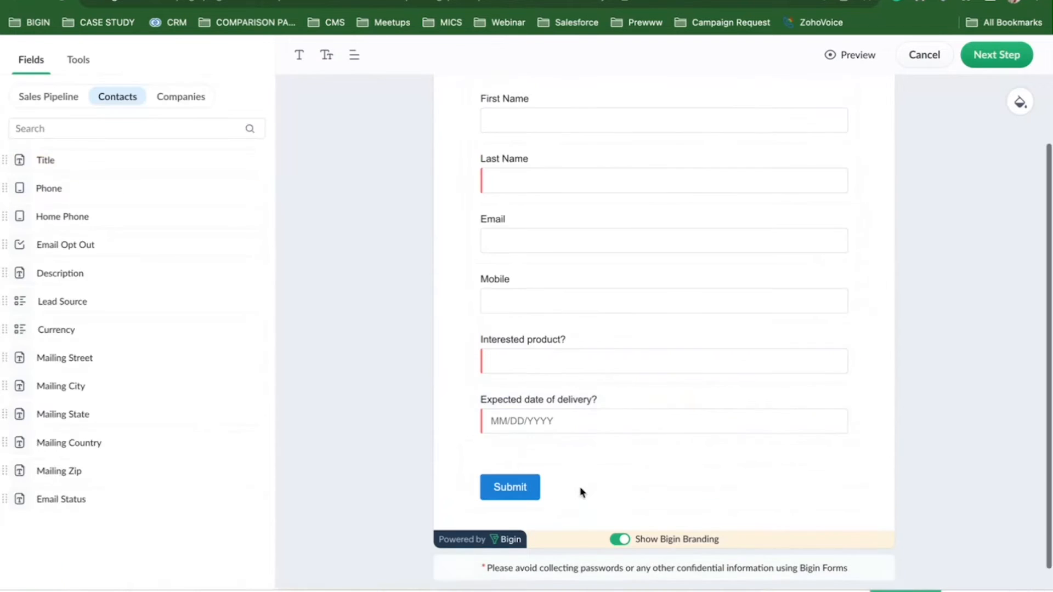
# Title the form 'Enquiry form'.
pyautogui.click(531, 126)
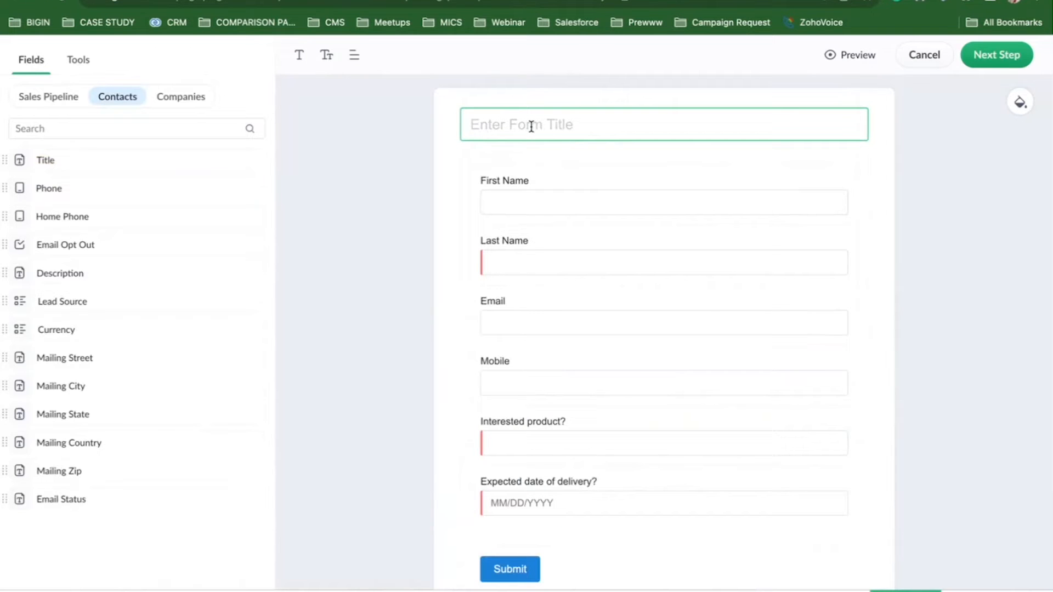
pyautogui.write('Enqu')
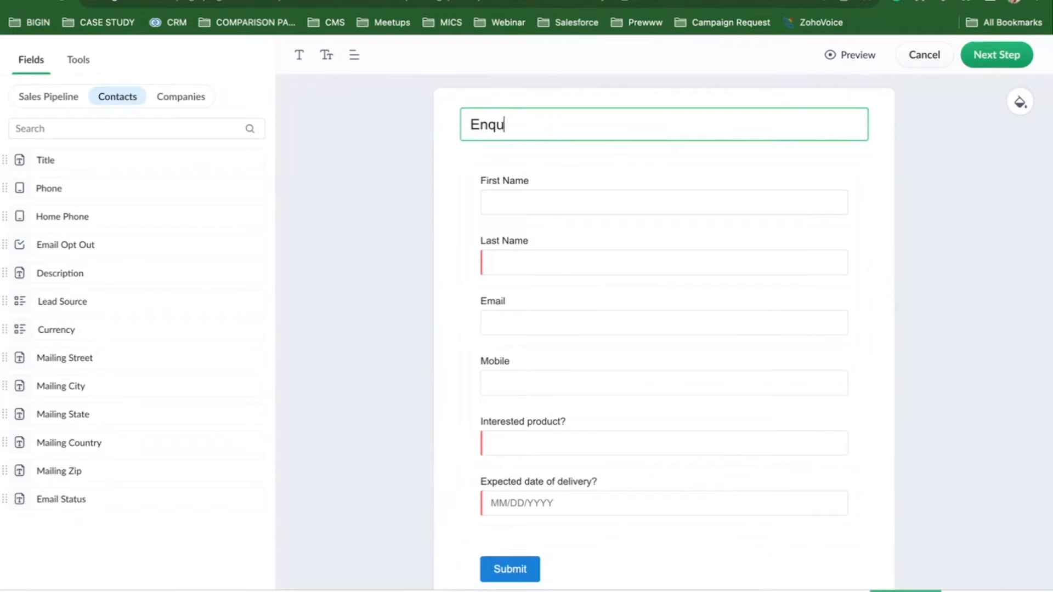
pyautogui.write('iry form')
pyautogui.scroll(-2, 642, 282)
pyautogui.scroll(2, 641, 282)
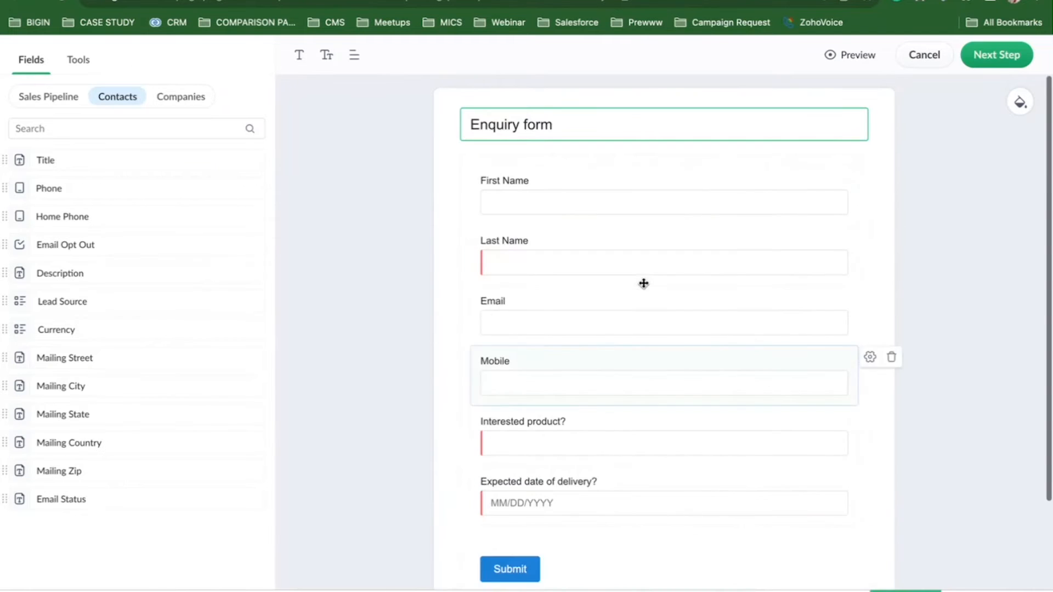
# Preview the form at desktop, tablet and mobile widths.
pyautogui.click(852, 56)
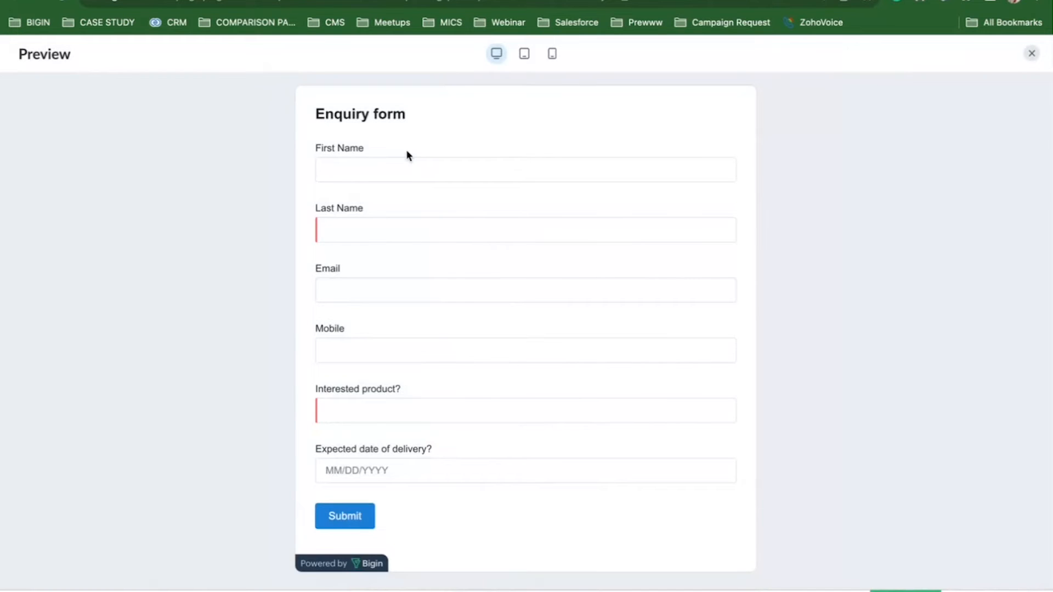
pyautogui.click(525, 55)
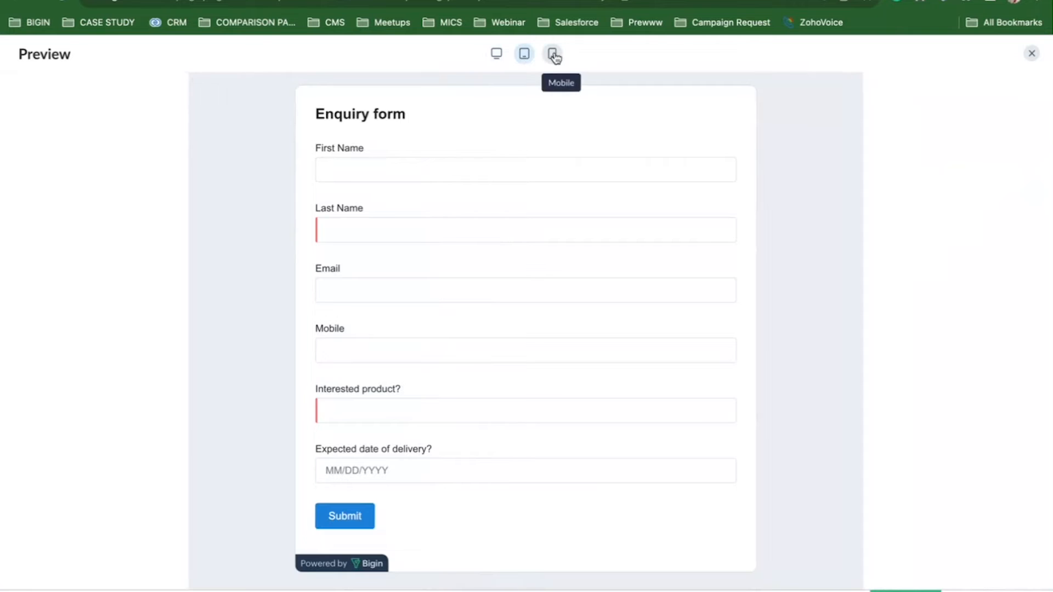
pyautogui.click(554, 55)
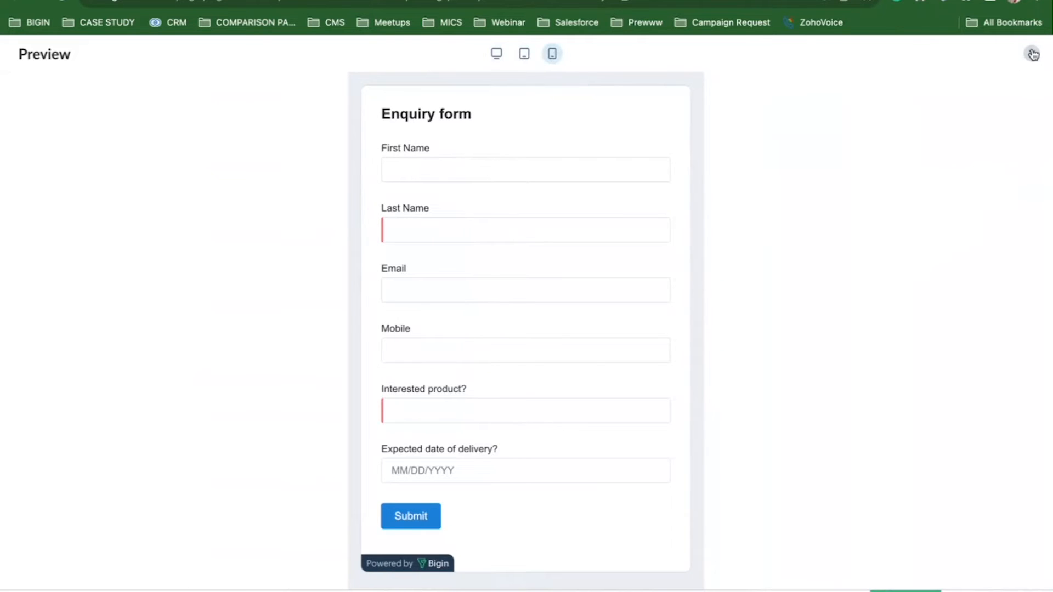
pyautogui.click(1032, 53)
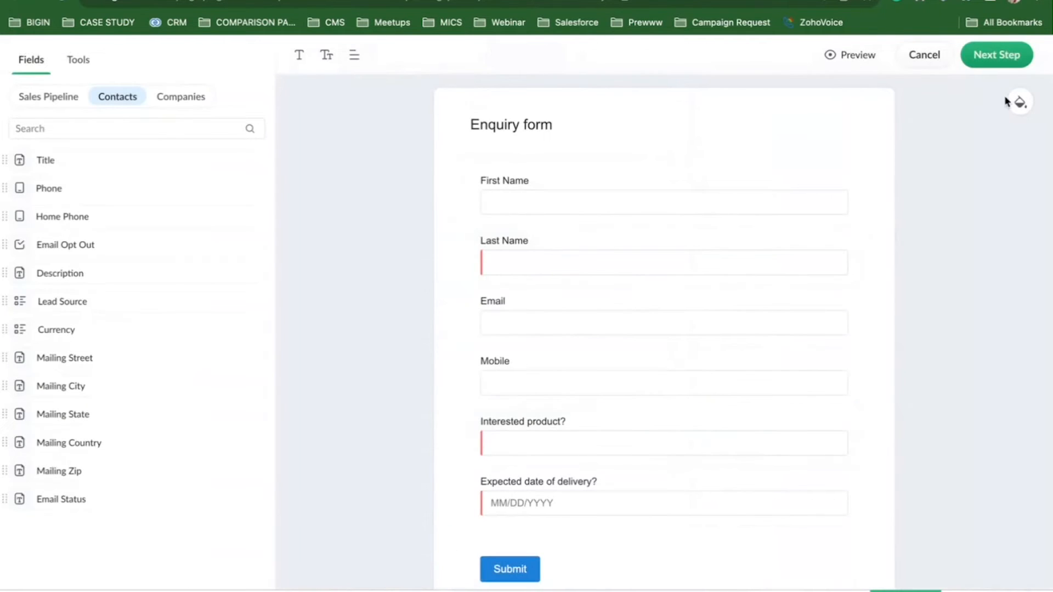
# Give the form a grey #7C868A background.
pyautogui.click(1025, 105)
pyautogui.moveTo(939, 134)
pyautogui.mouseDown()
pyautogui.moveTo(904, 133)
pyautogui.moveTo(904, 201)
pyautogui.moveTo(902, 156)
pyautogui.mouseUp()
pyautogui.click(1021, 269)
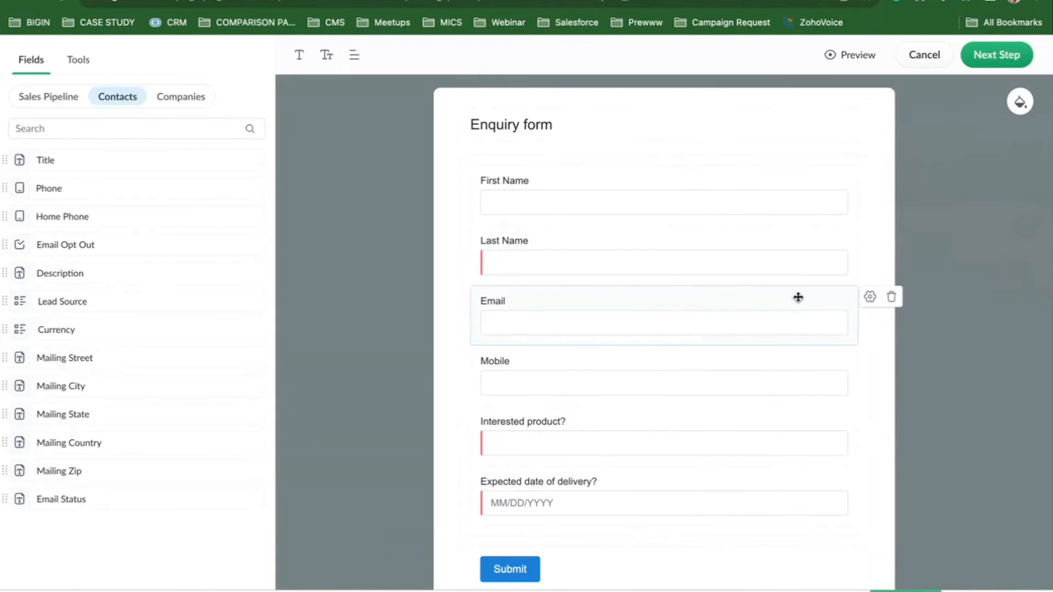
# In Submission Rules, turn on owner notification for new submissions.
pyautogui.click(989, 66)
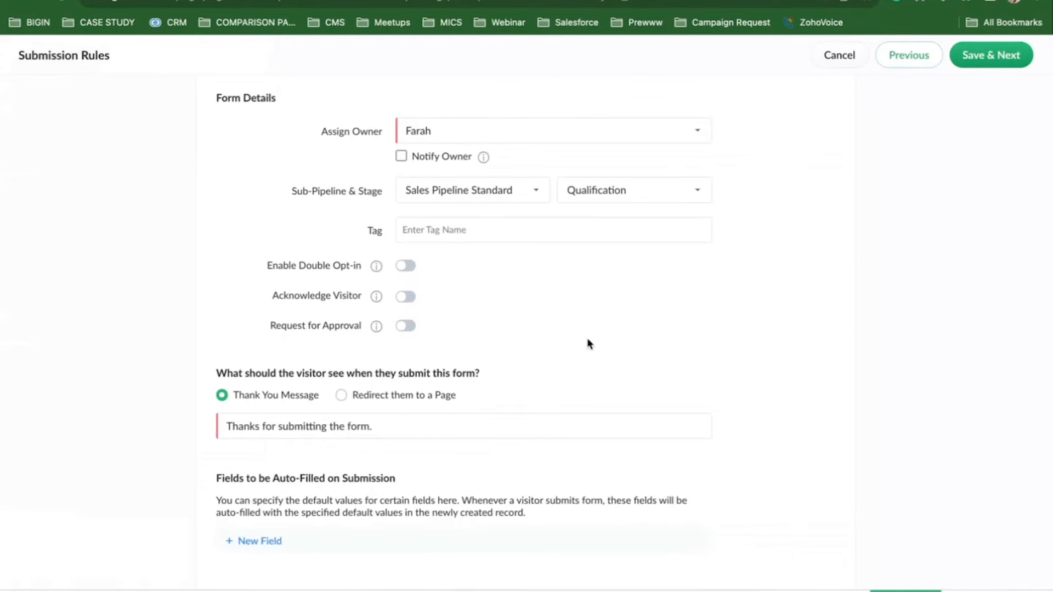
pyautogui.click(444, 137)
pyautogui.click(353, 165)
pyautogui.click(402, 158)
# Route submissions to Sales Pipeline Standard at the Qualification stage.
pyautogui.click(485, 196)
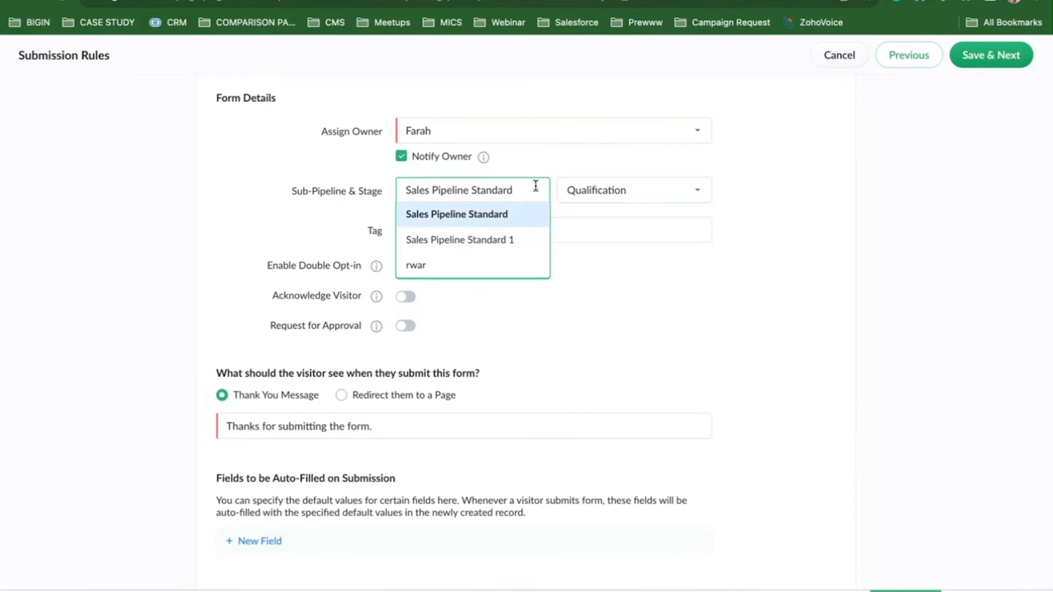
pyautogui.click(481, 218)
pyautogui.click(605, 194)
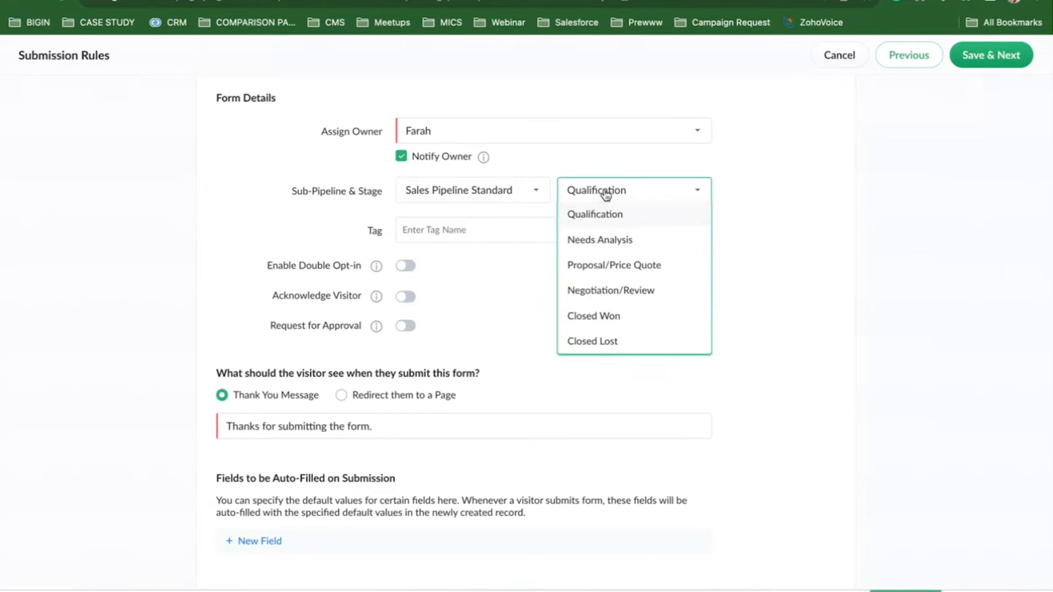
pyautogui.click(598, 220)
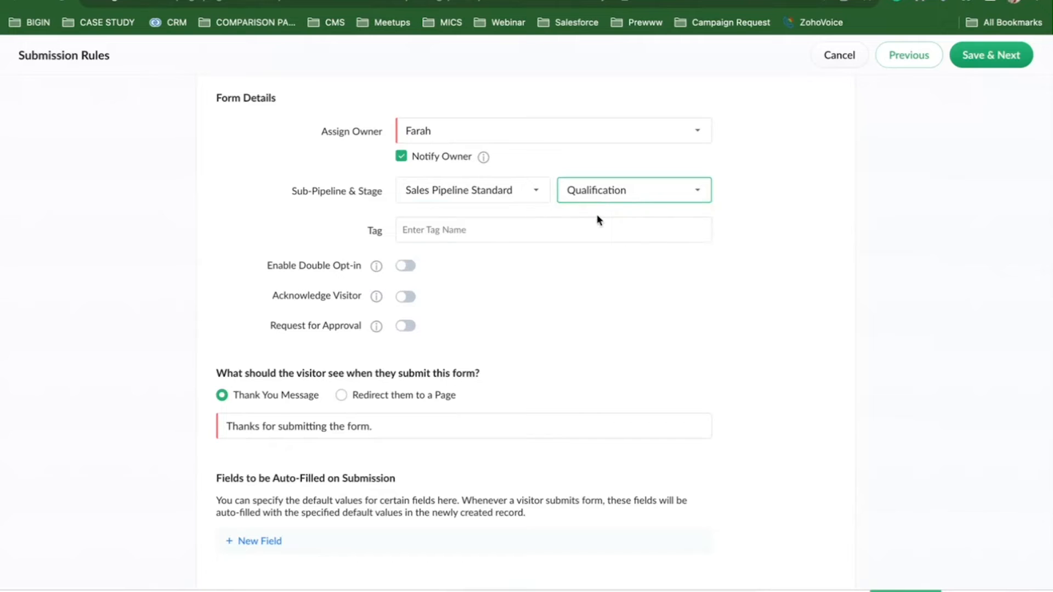
# Create a red 'Priority' tag and apply it to Enquiry form submissions.
pyautogui.click(455, 231)
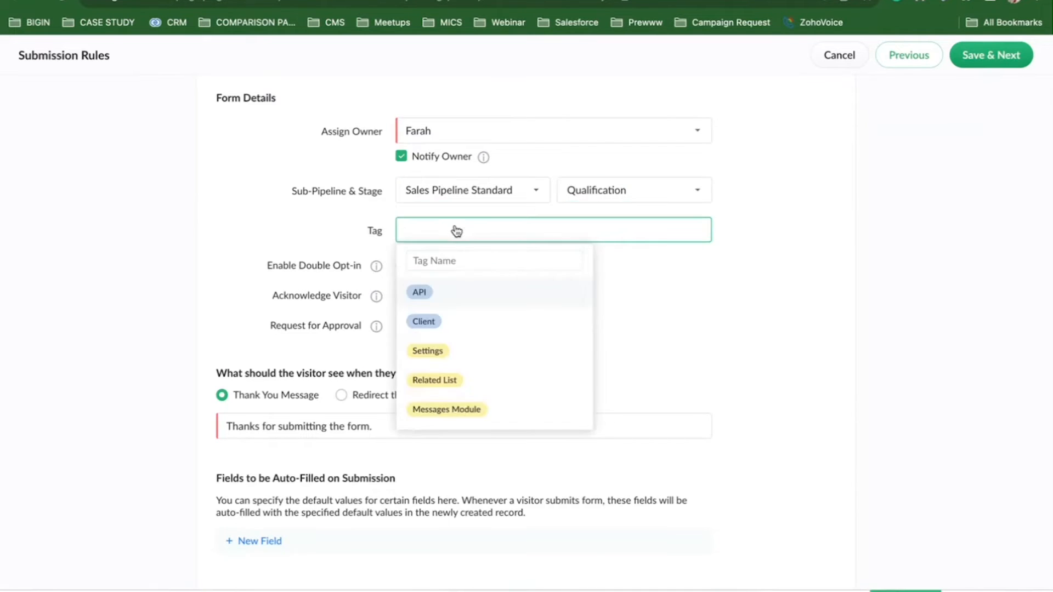
pyautogui.click(449, 262)
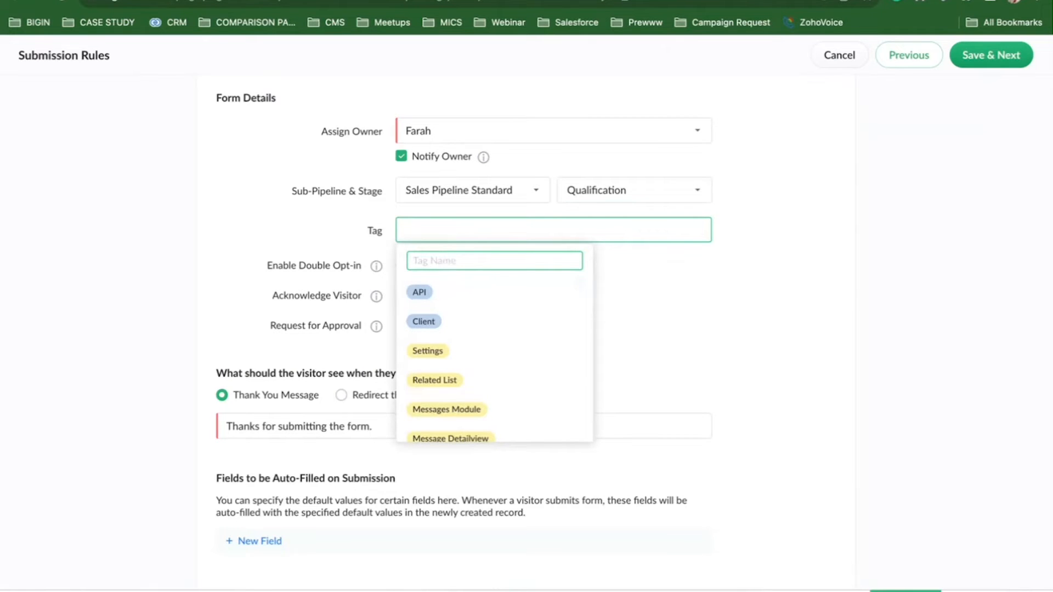
pyautogui.write('Priority')
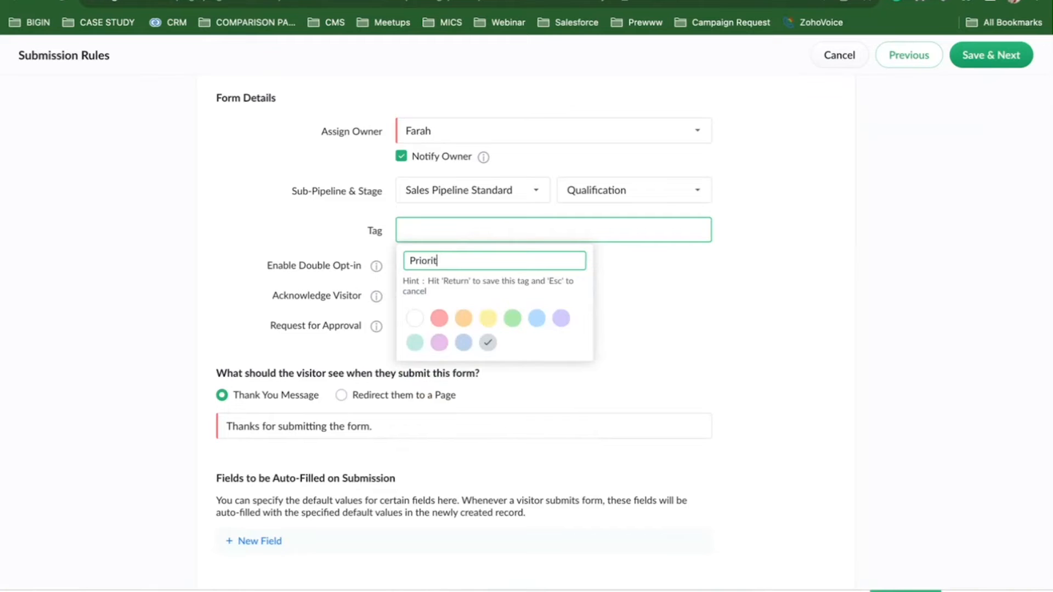
pyautogui.click(442, 324)
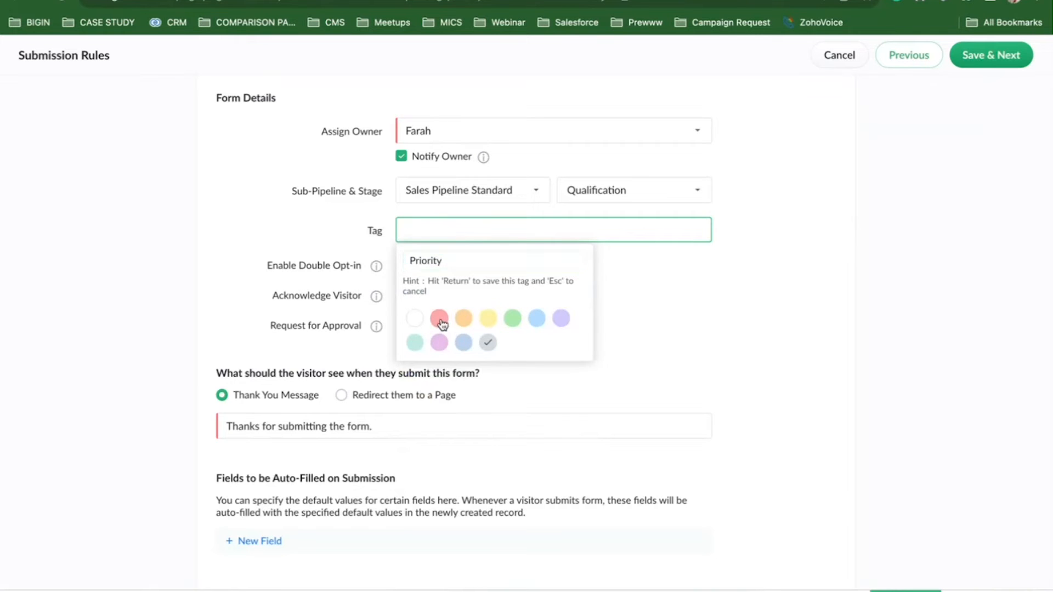
pyautogui.press('Return')
pyautogui.click(667, 288)
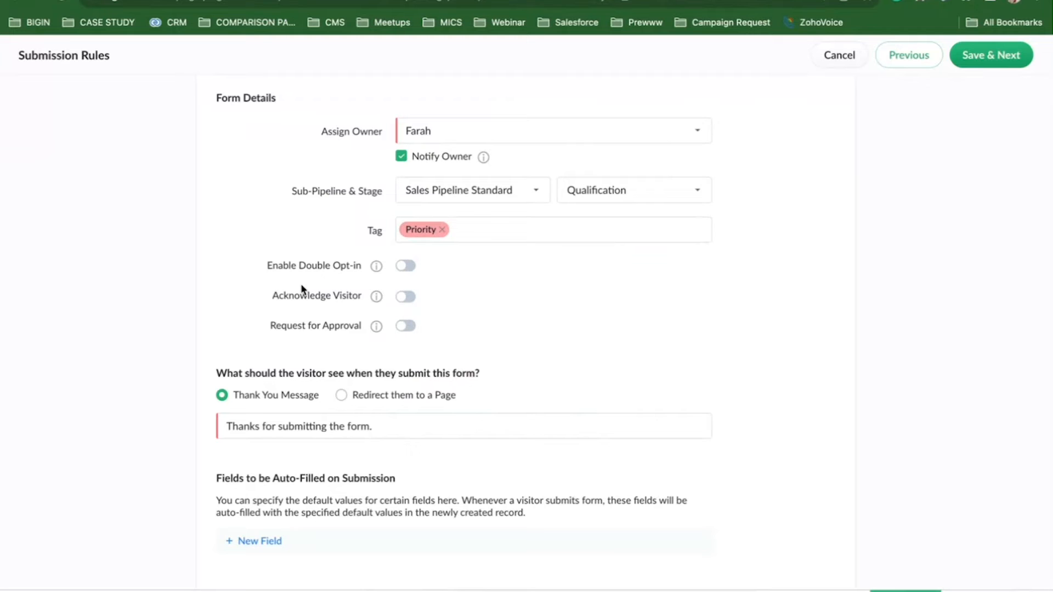
pyautogui.moveTo(381, 270)
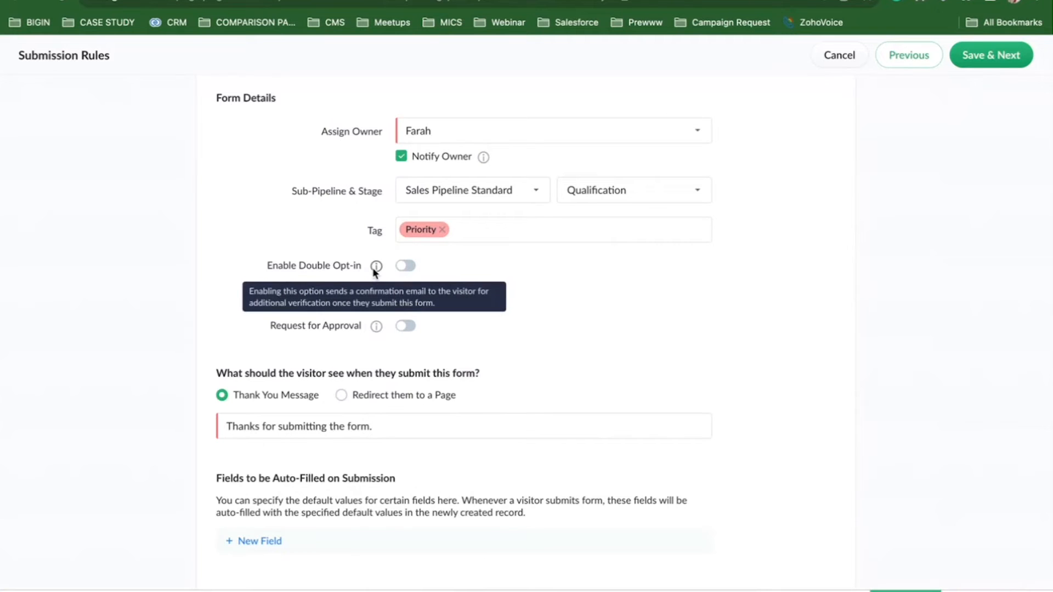
pyautogui.click(414, 268)
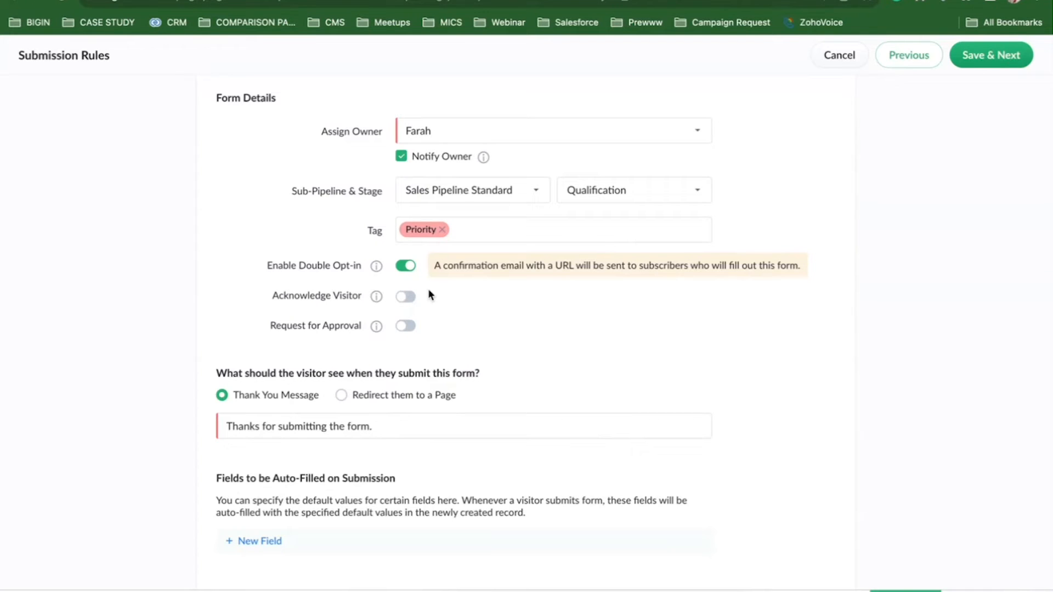
pyautogui.click(405, 269)
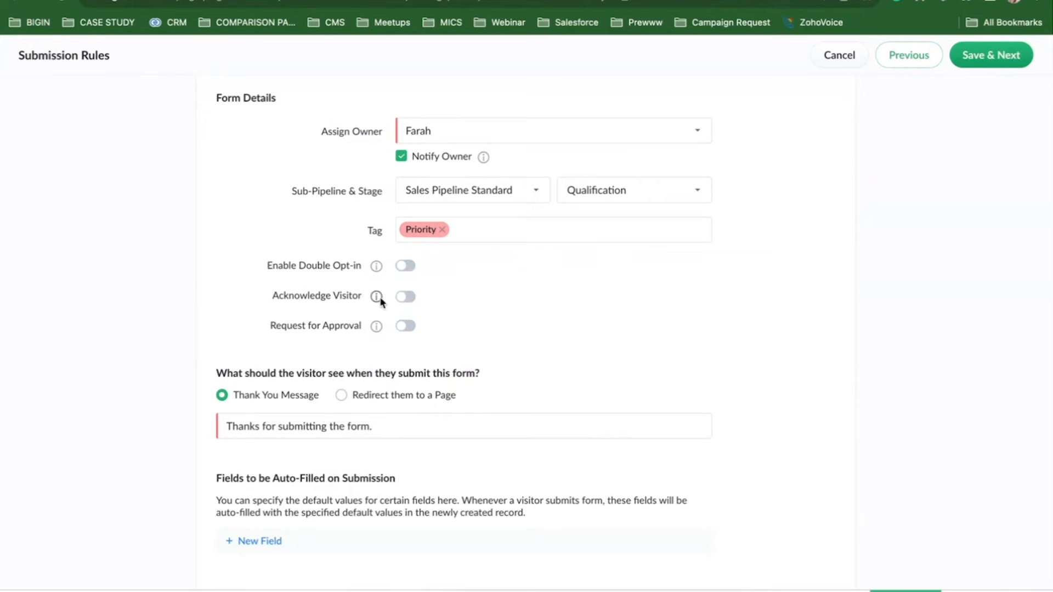
pyautogui.moveTo(378, 303)
pyautogui.click(406, 297)
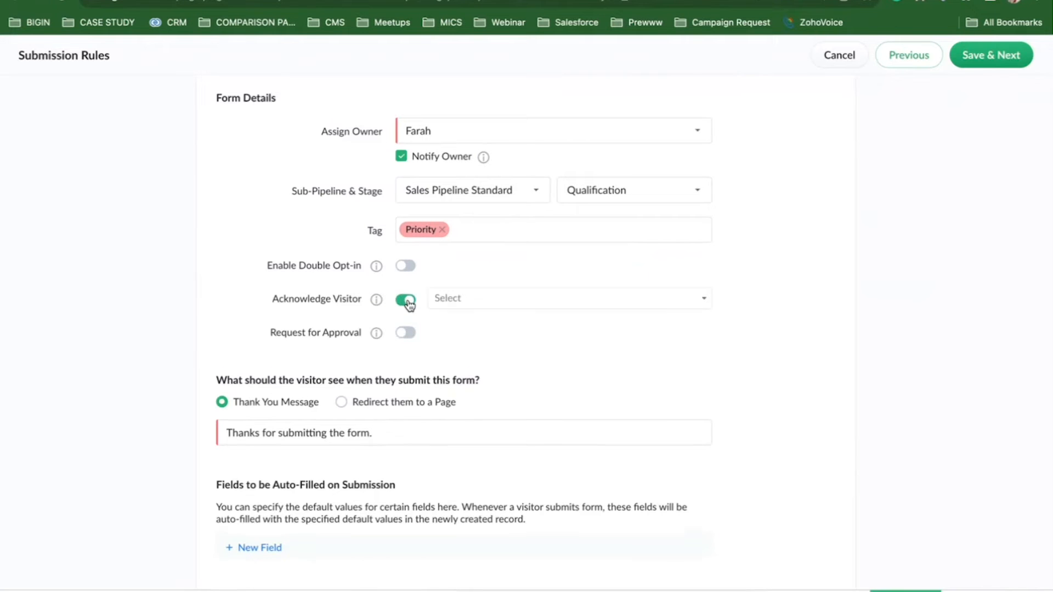
pyautogui.click(568, 308)
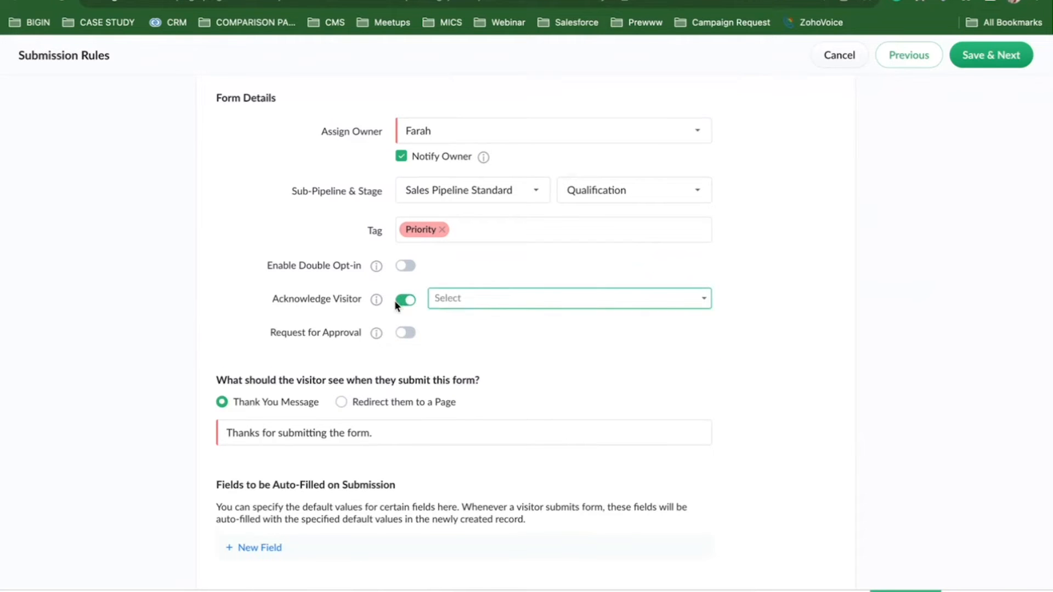
pyautogui.click(405, 303)
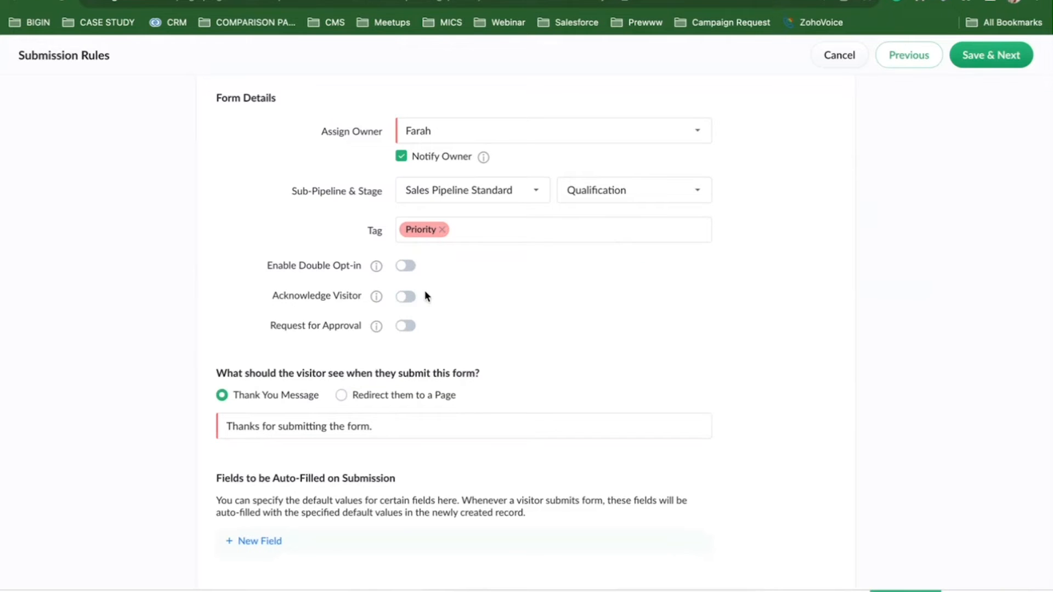
pyautogui.moveTo(379, 328)
pyautogui.click(394, 428)
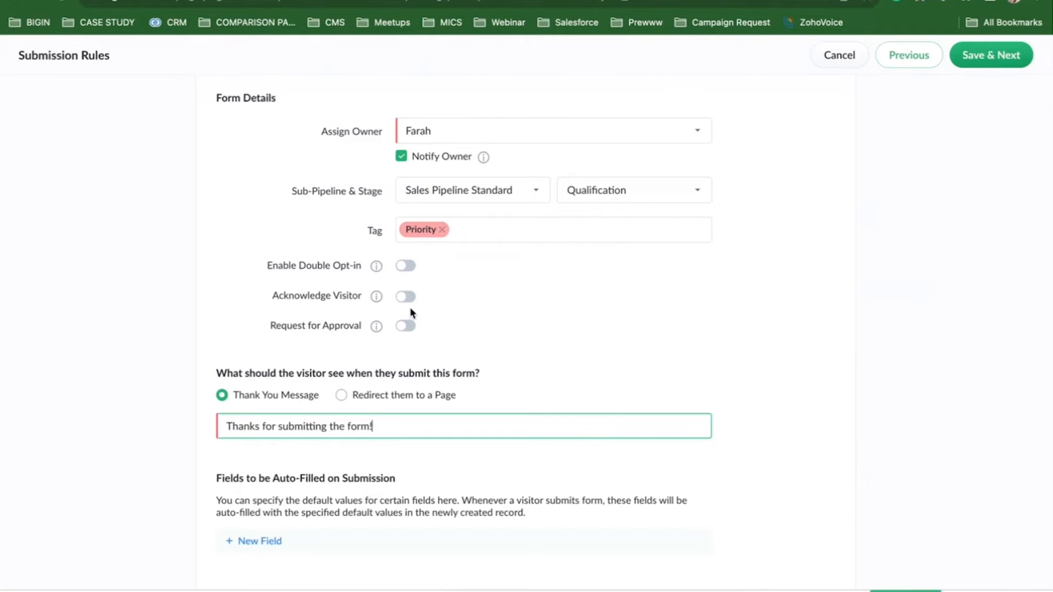
# Save the Enquiry form's submission rules to publish it, and copy its share link.
pyautogui.click(979, 60)
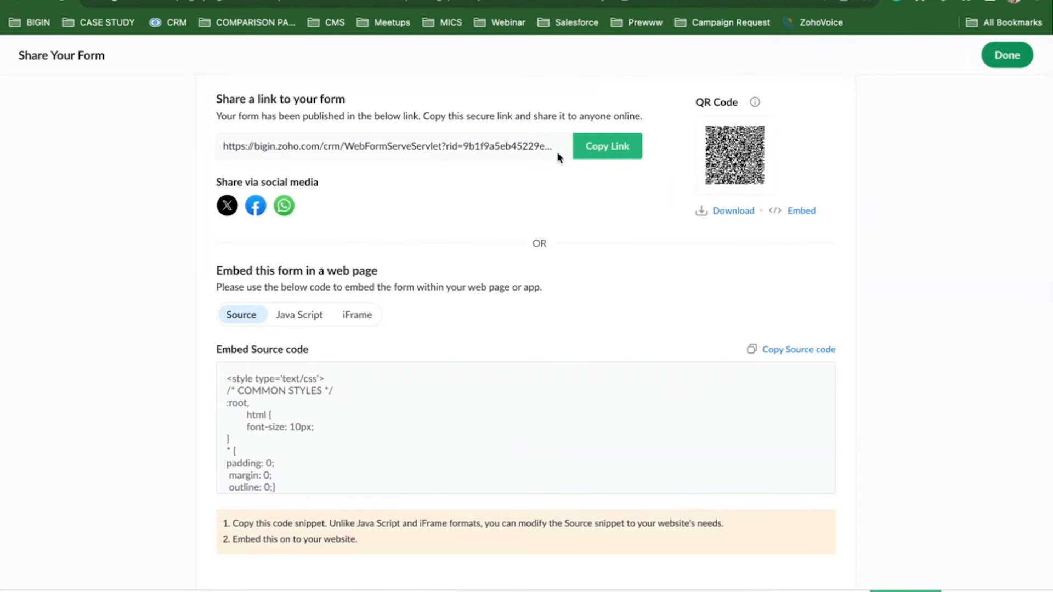
pyautogui.click(617, 155)
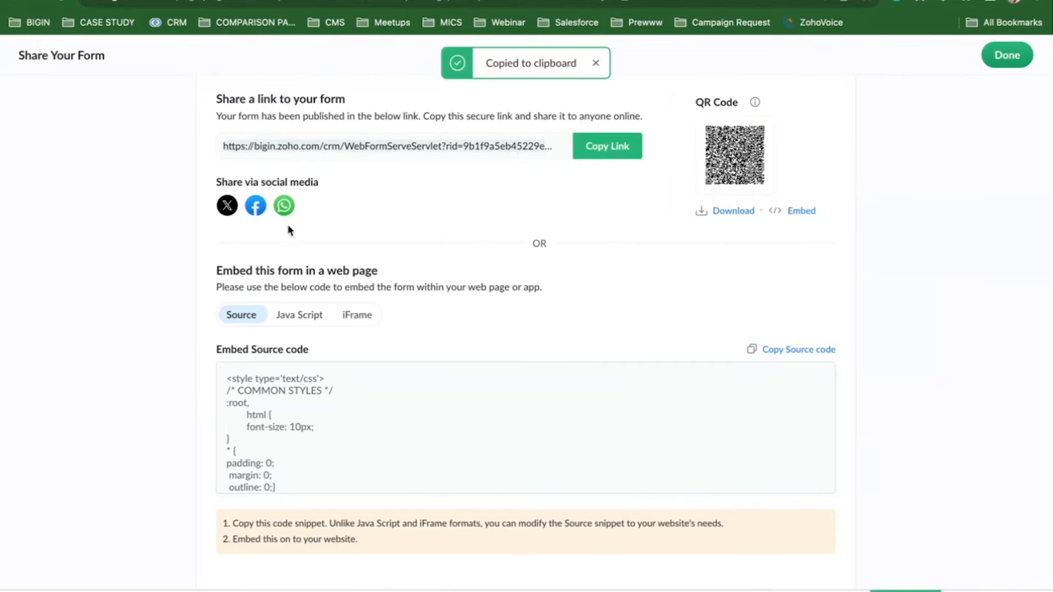
# Copy the Enquiry form link again and load it in a new browser tab.
pyautogui.click(609, 155)
pyautogui.press('super+t')
pyautogui.press('super+v')
pyautogui.press('Return')
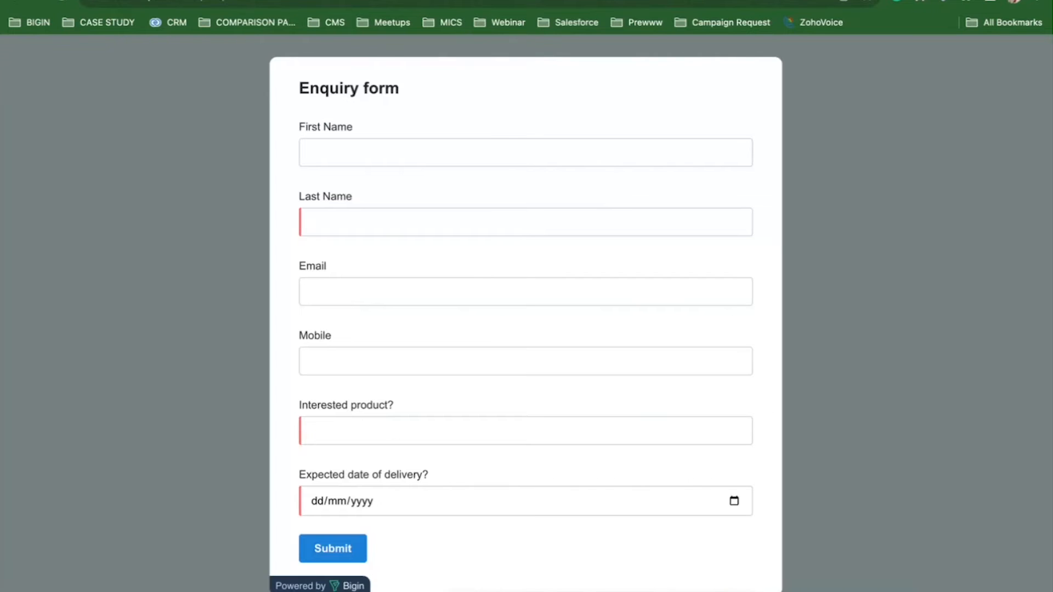
# Fill in a test contact's first name, last name, e-mail and mobile number on the form.
pyautogui.click(379, 154)
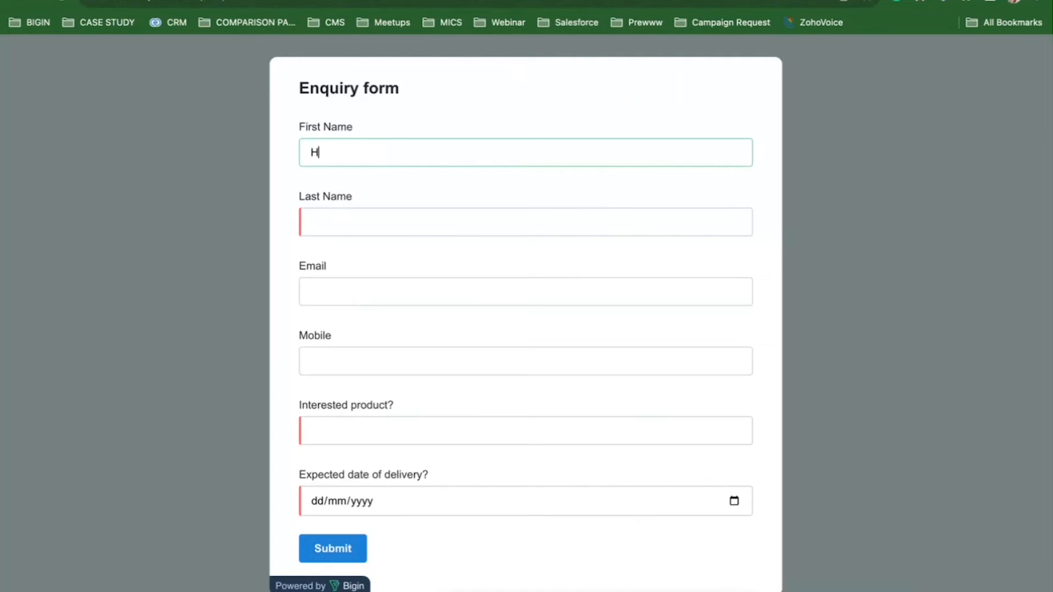
pyautogui.press('Tab')
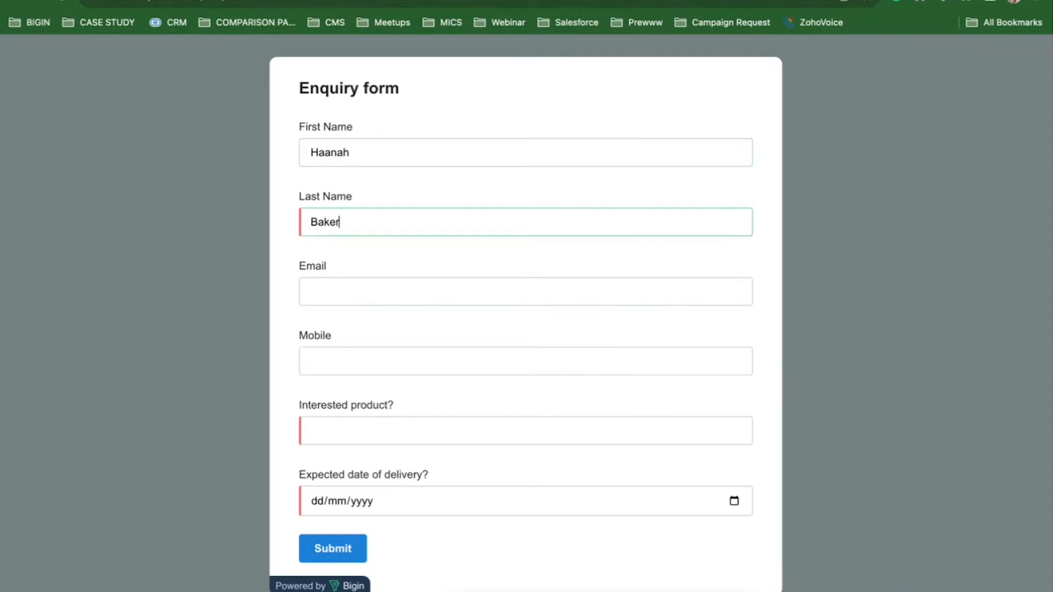
pyautogui.press('Tab')
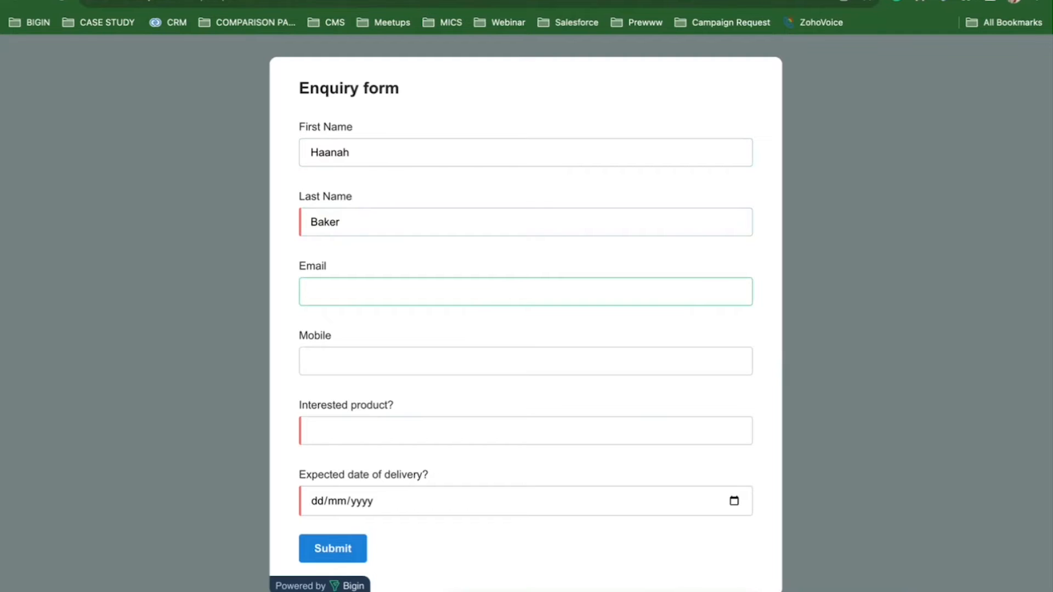
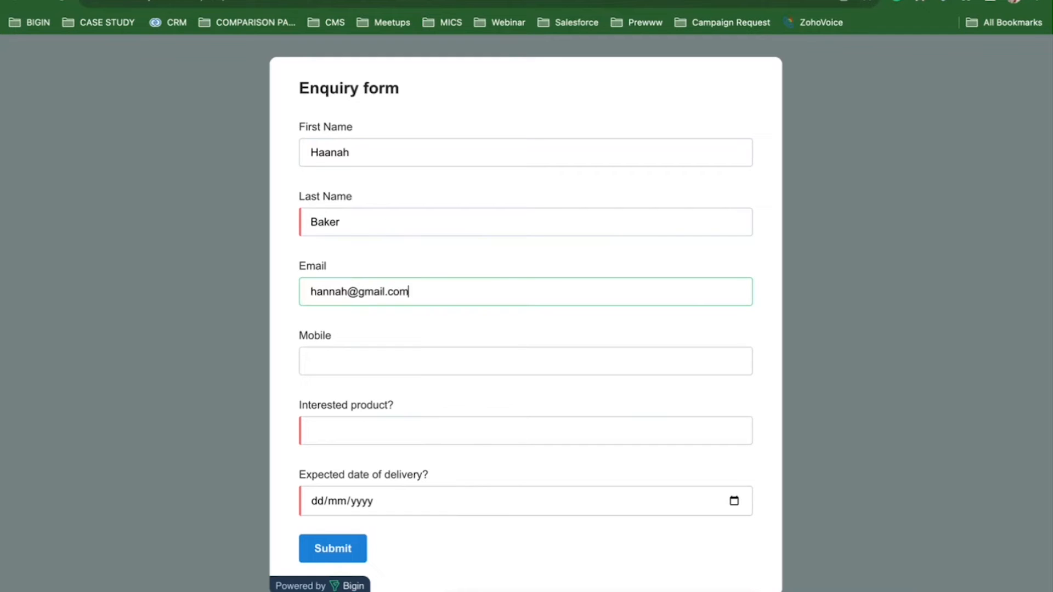
pyautogui.click(379, 363)
pyautogui.write('+')
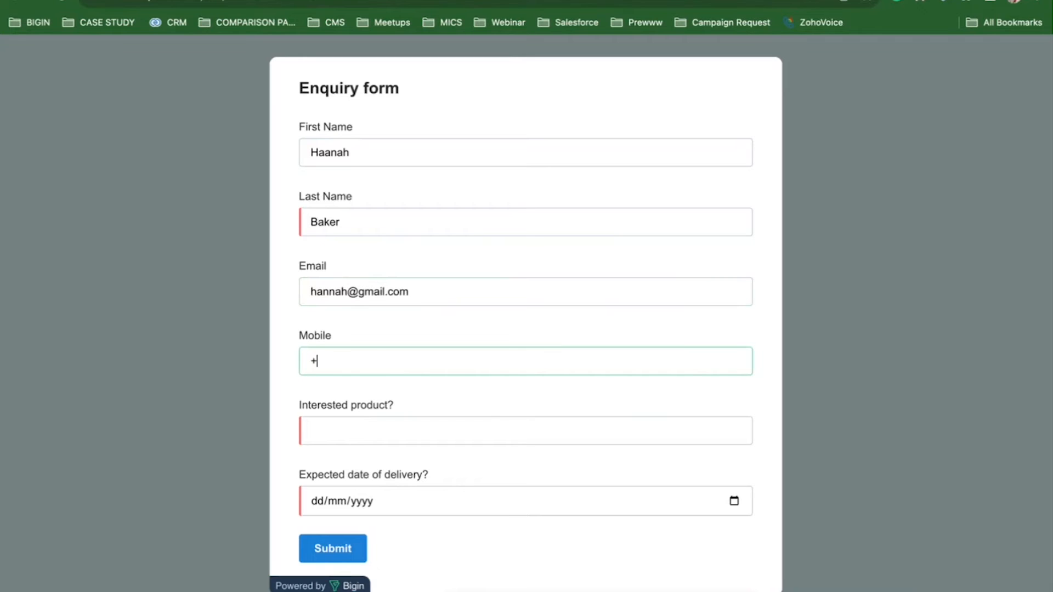
pyautogui.write('987656432')
# Enter Necklace as the interested product, delivery date 25/11/2023, and submit the enquiry.
pyautogui.click(386, 427)
pyautogui.write('Necklace')
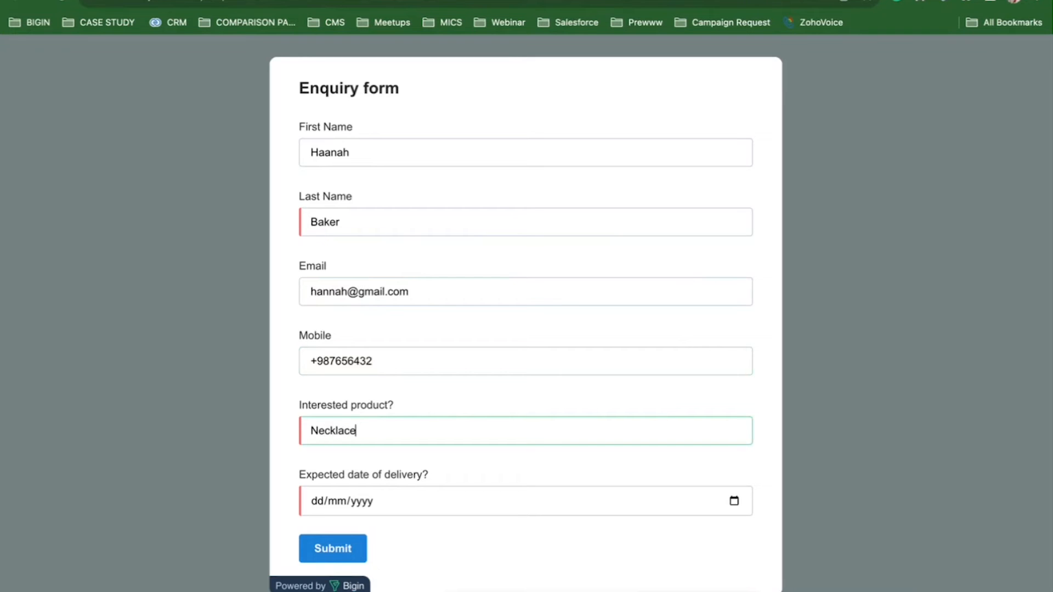
pyautogui.click(735, 504)
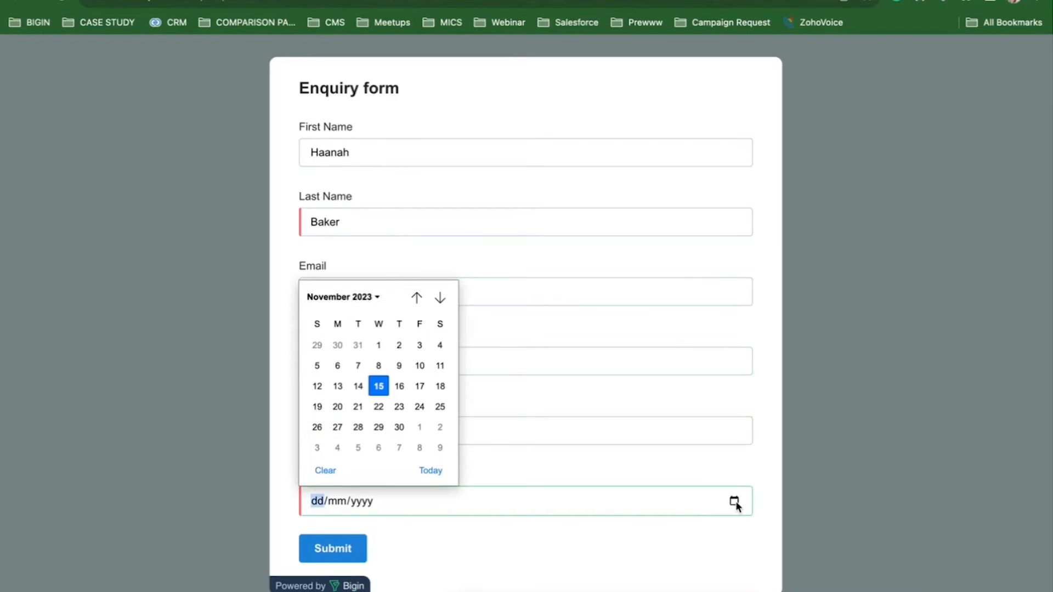
pyautogui.click(439, 409)
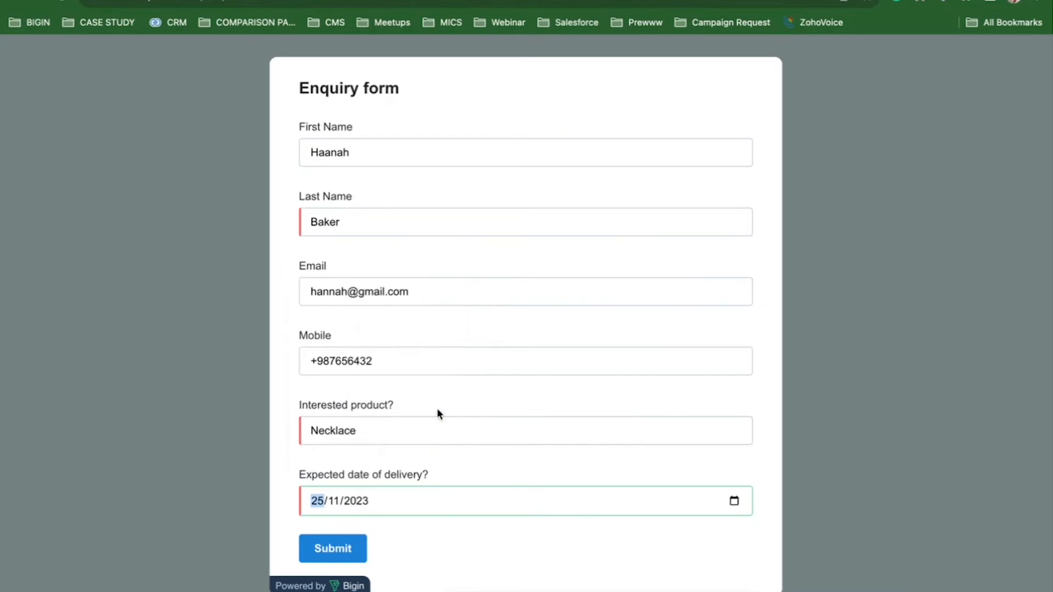
pyautogui.click(333, 550)
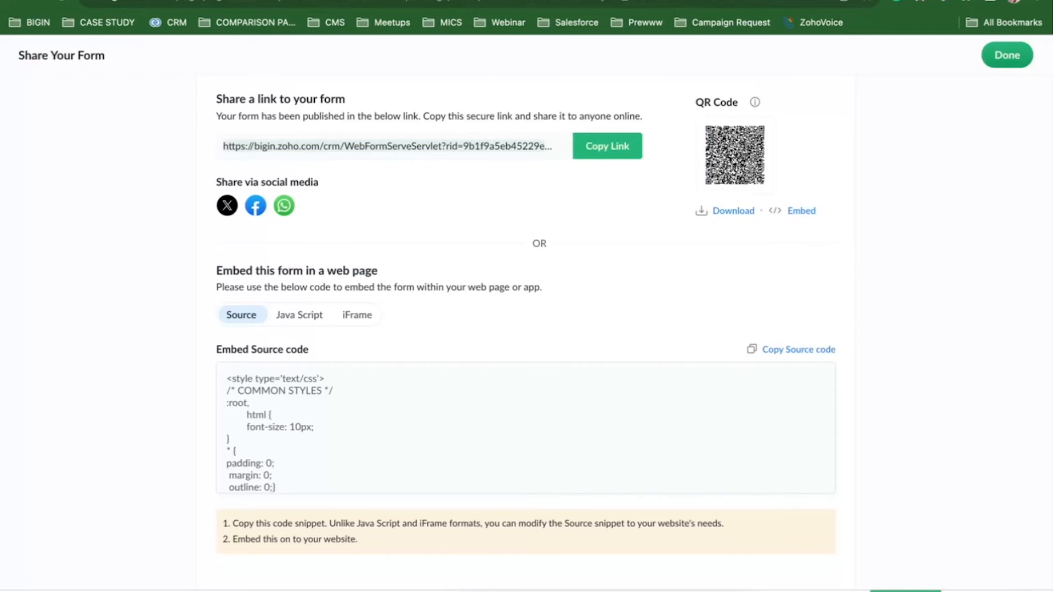
# Return to the Sales Pipeline and try dragging the new Necklace deal to Needs Analysis.
pyautogui.click(1007, 55)
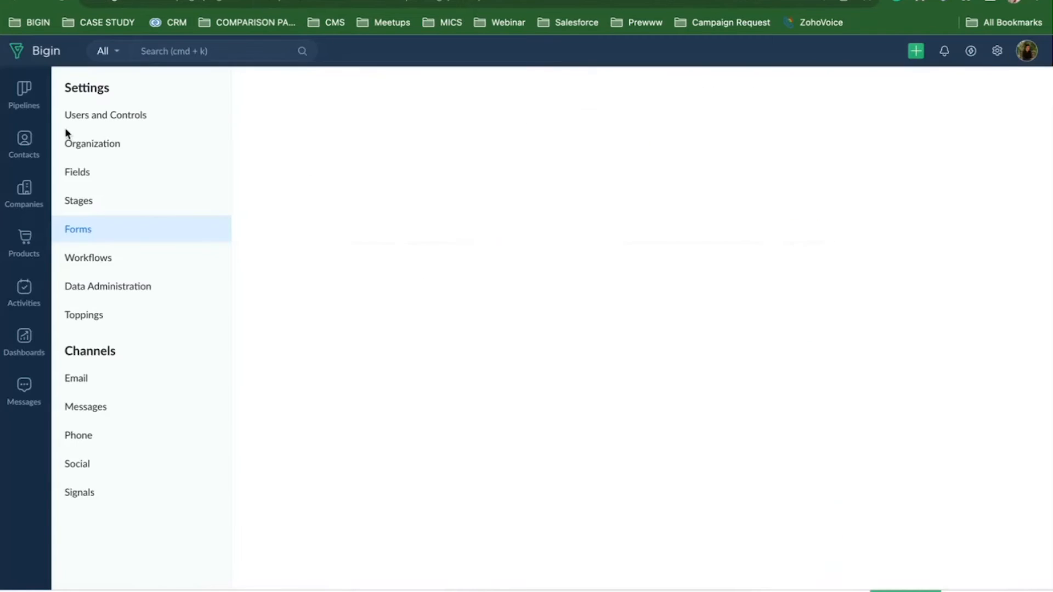
pyautogui.click(24, 109)
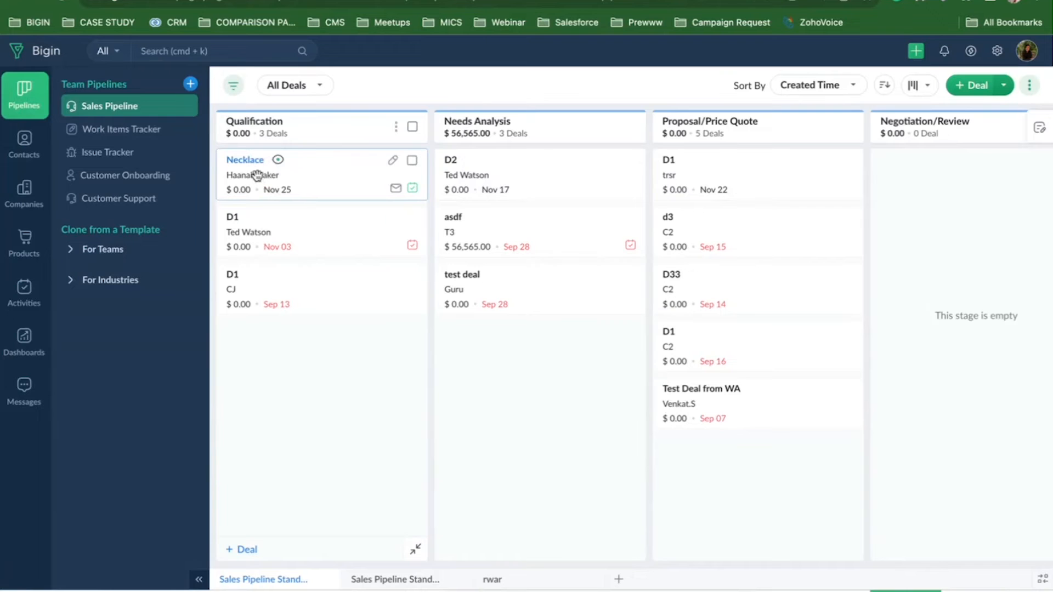
pyautogui.moveTo(254, 169); pyautogui.dragTo(227, 165)
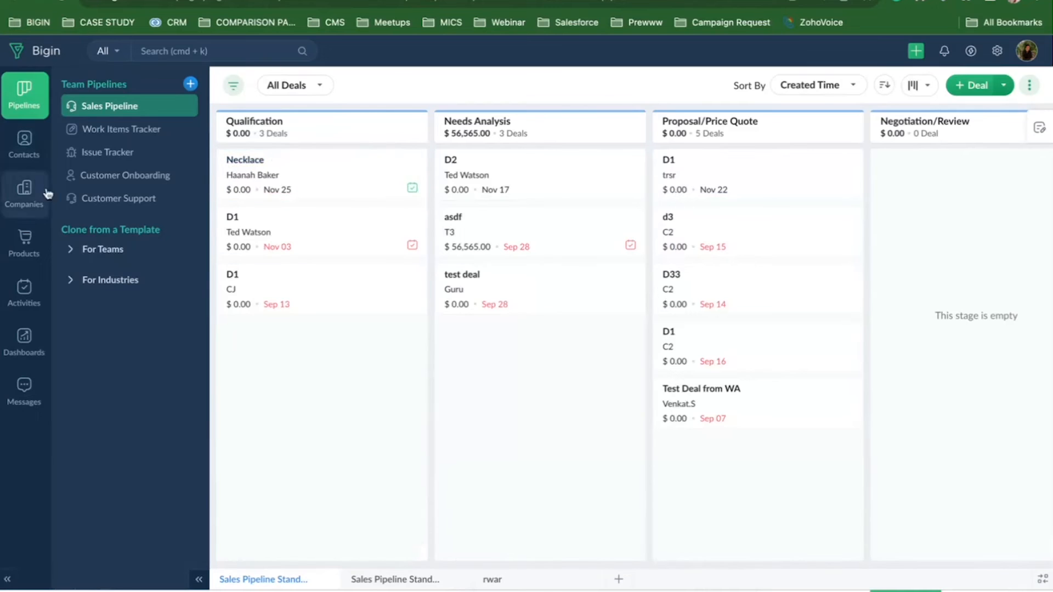
# Open the Enquiry web form for editing from Bigin's Forms settings.
pyautogui.click(997, 51)
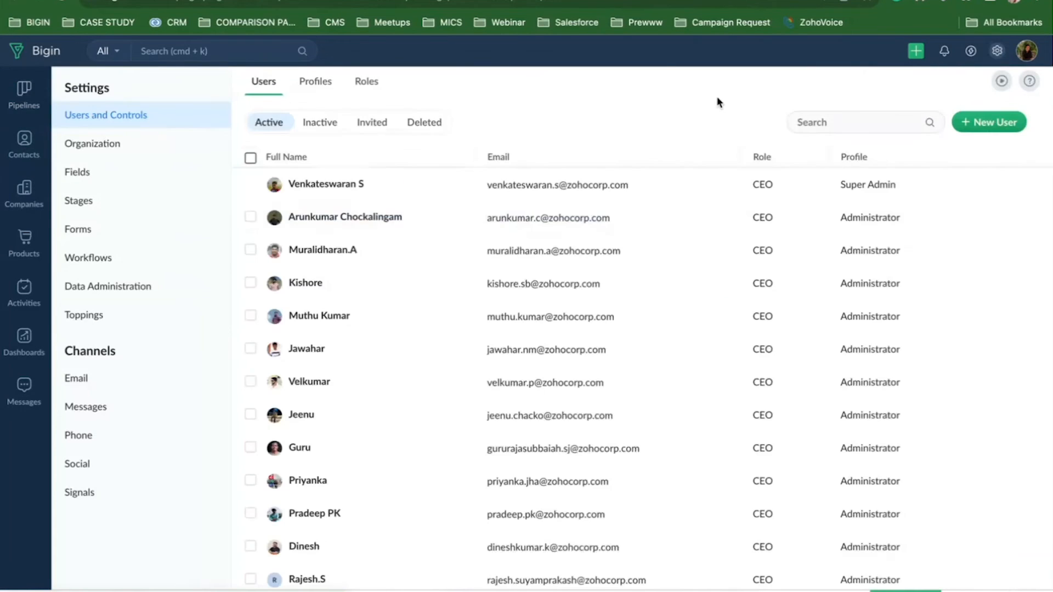
pyautogui.click(82, 231)
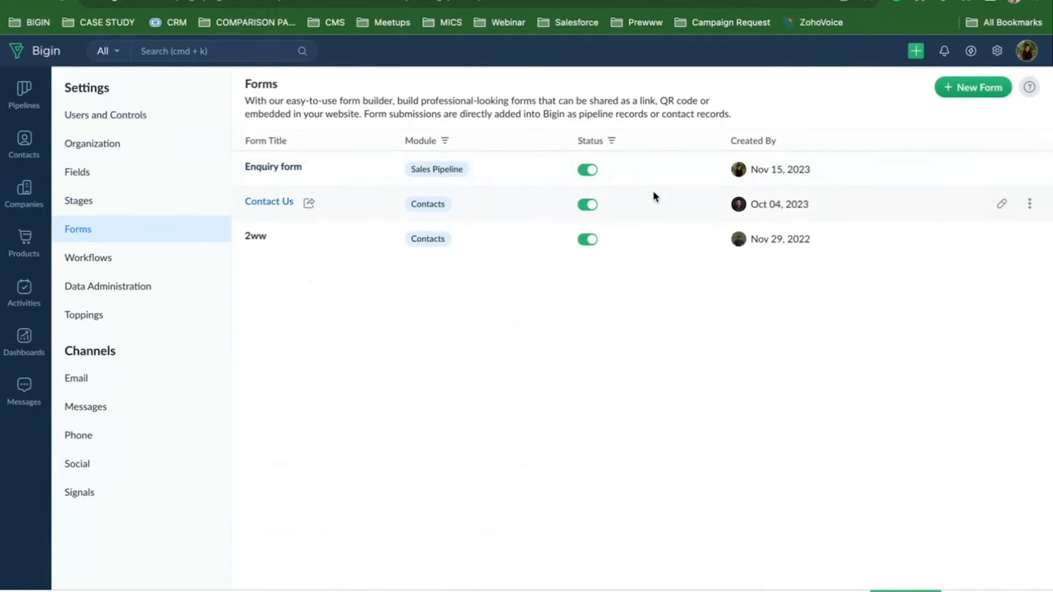
pyautogui.click(290, 169)
# Save the Enquiry form's submission rules, publish it, and return to the forms list.
pyautogui.click(986, 55)
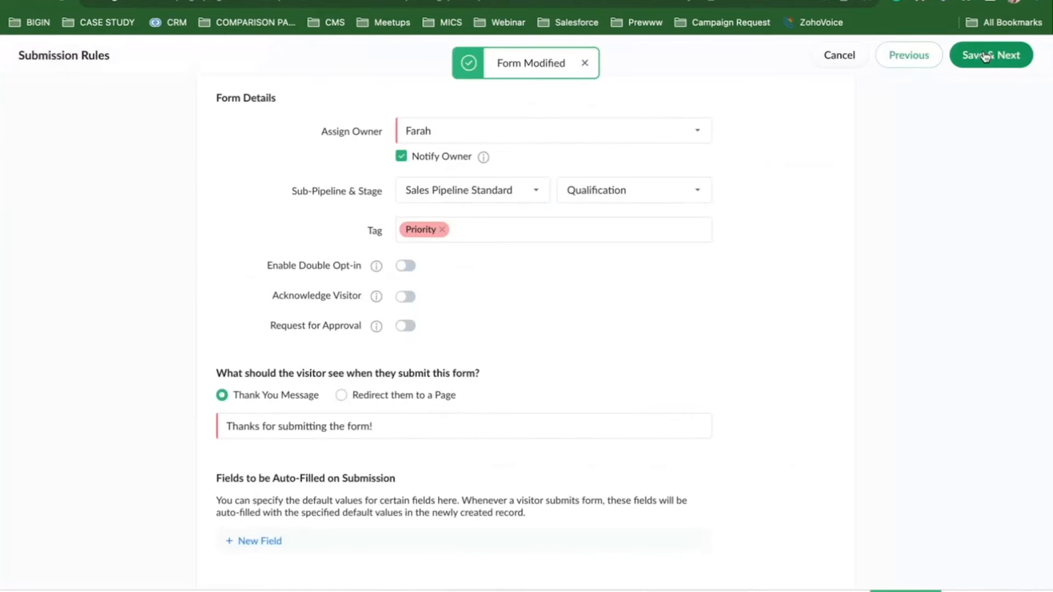
pyautogui.click(986, 55)
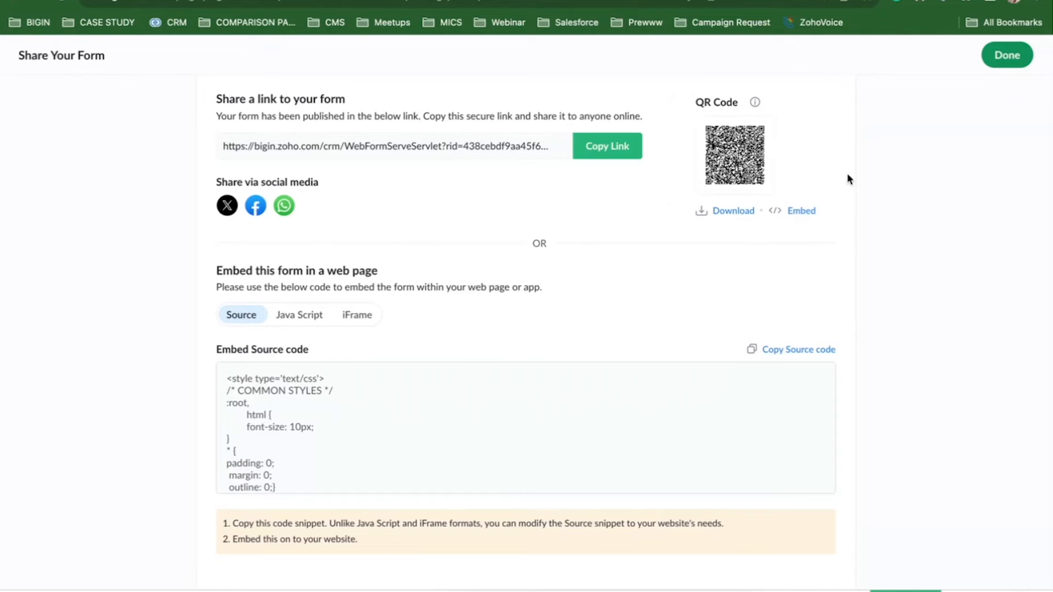
pyautogui.click(1017, 60)
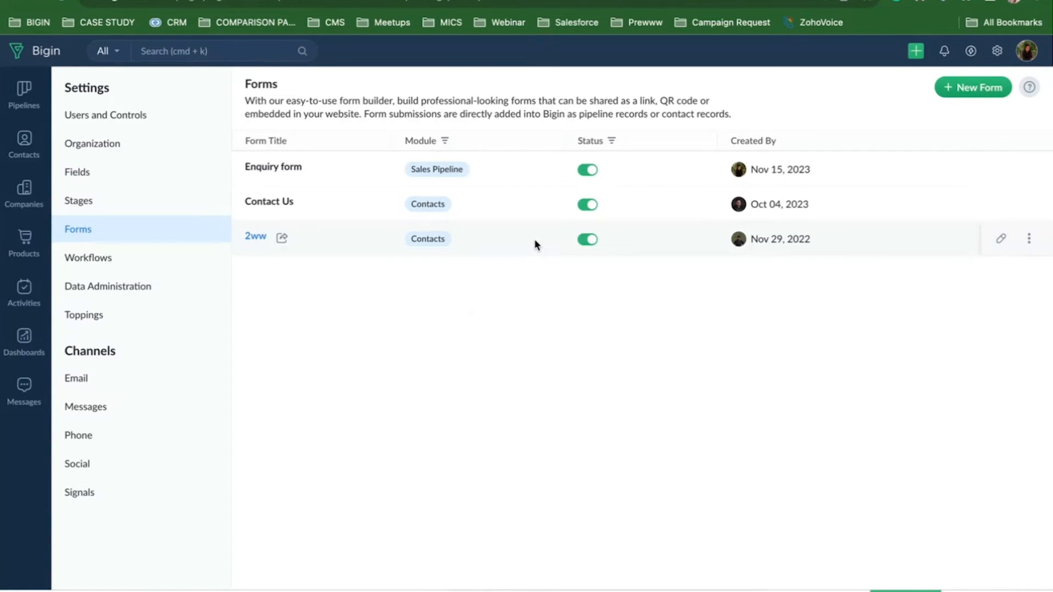
pyautogui.hotkey('ctrl', 'Tab')
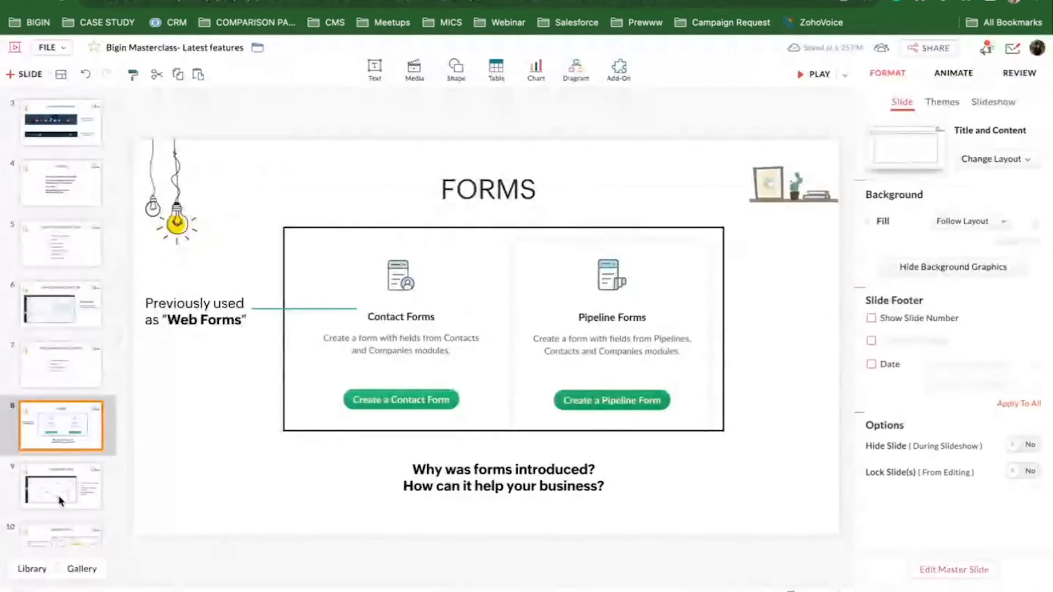
# Advance the Zoho Show deck to slide 9, Calendar View, then return to Bigin.
pyautogui.click(56, 505)
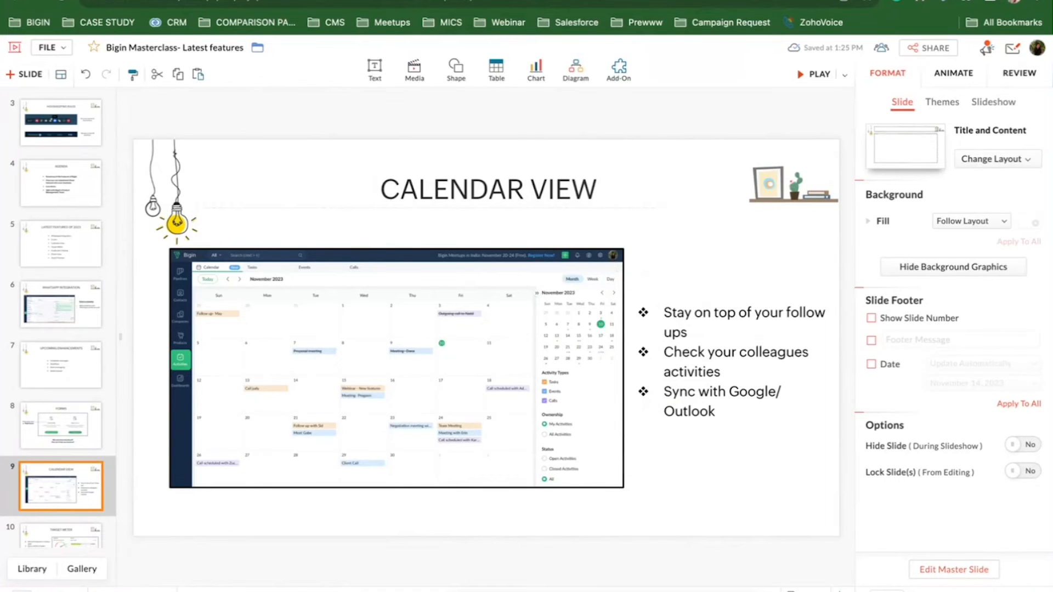
pyautogui.click(148, 2)
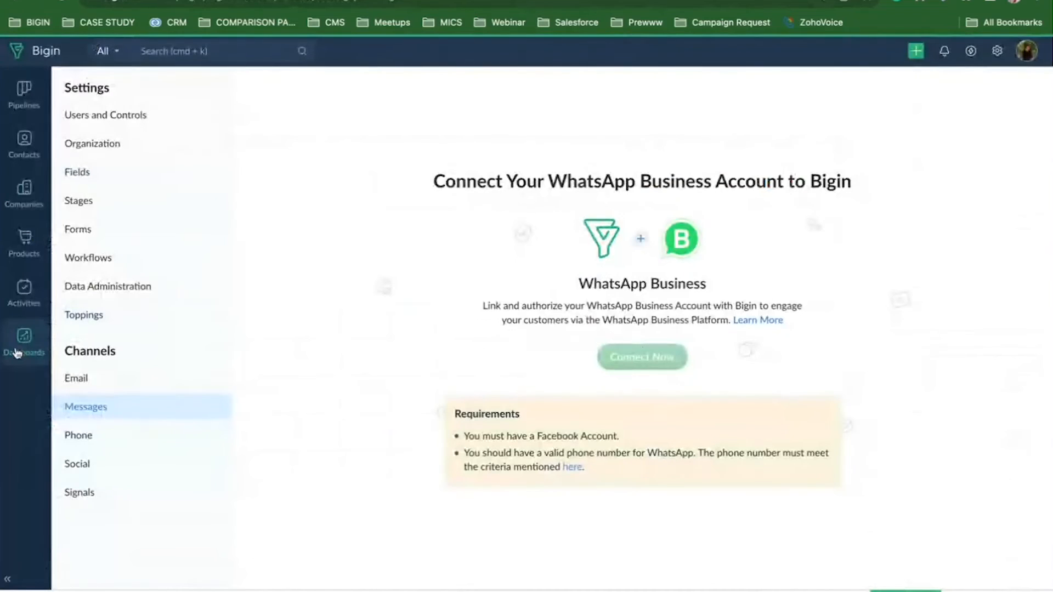
# Open Bigin's Activities calendar showing November 2023 in Month view.
pyautogui.click(26, 303)
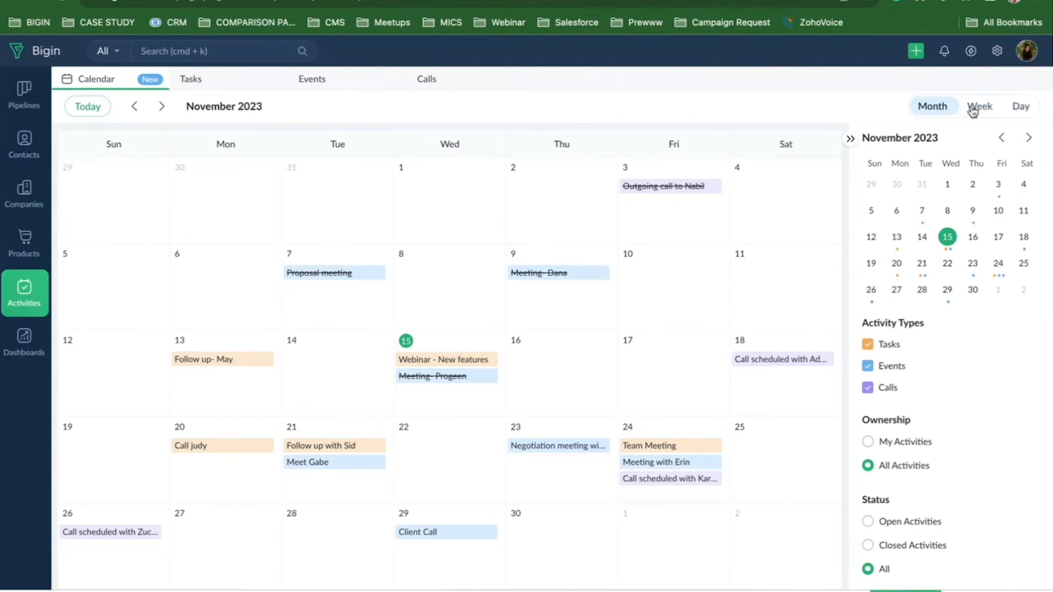
# Filter the calendar to Tasks and Events without Calls, with All Activities ownership.
pyautogui.click(868, 367)
pyautogui.click(868, 388)
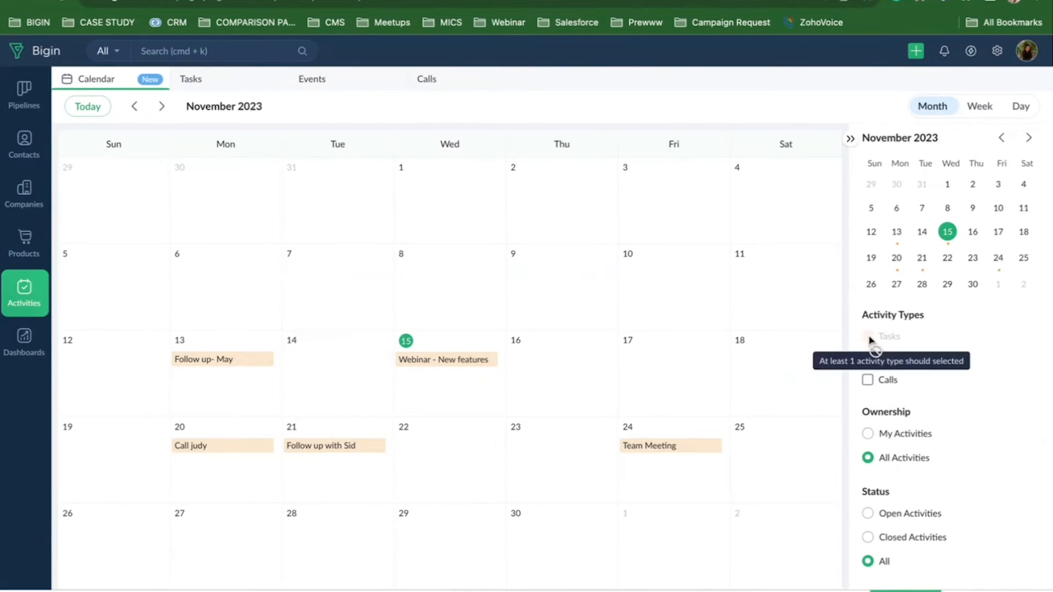
pyautogui.click(868, 360)
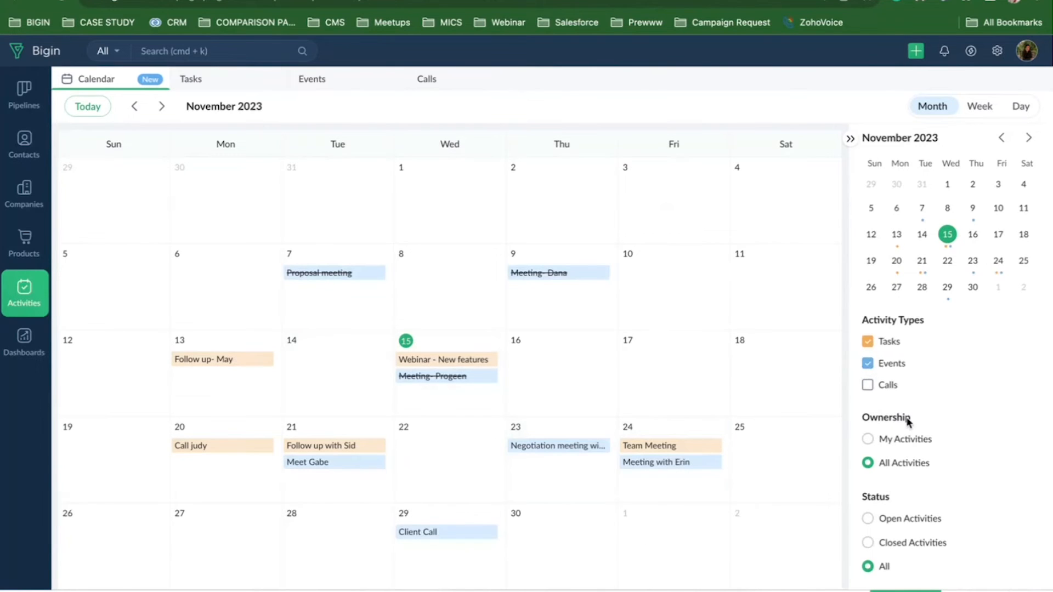
pyautogui.scroll(-1, 908, 421)
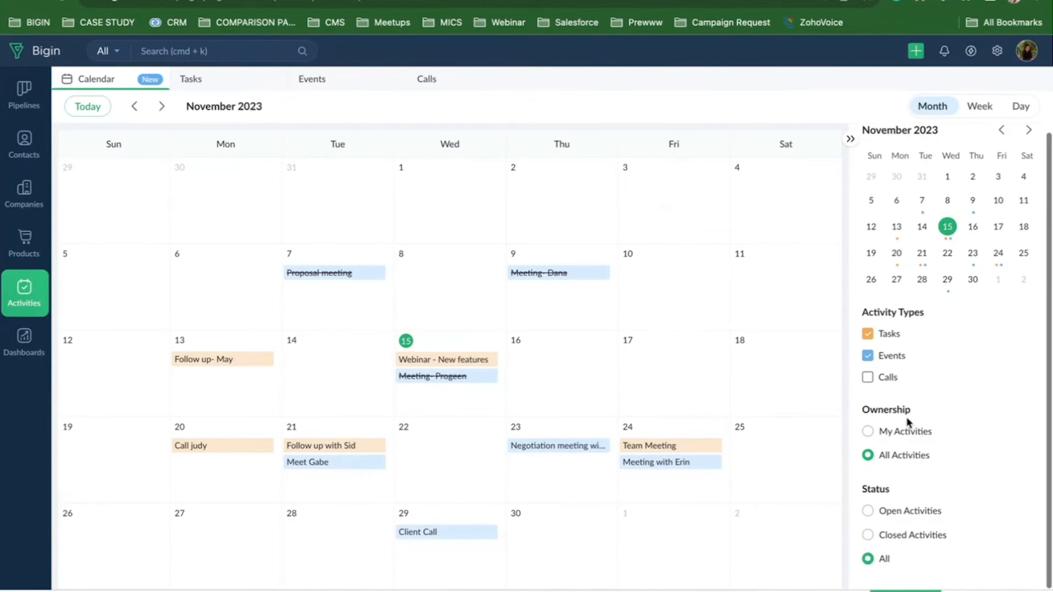
pyautogui.click(869, 434)
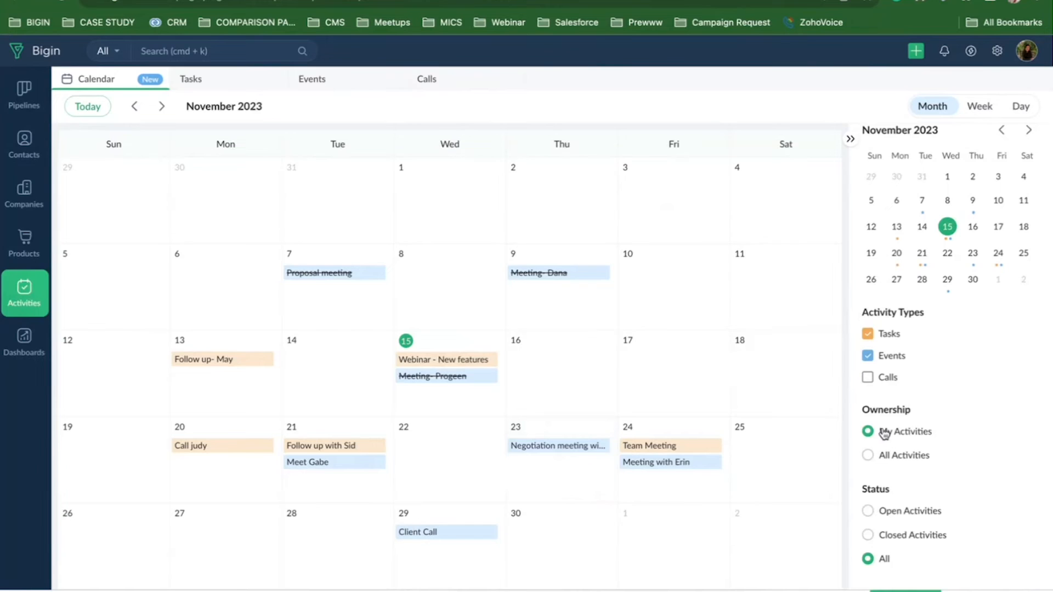
pyautogui.click(870, 456)
# Try the Open and Closed status filters, ending with All statuses shown.
pyautogui.click(869, 512)
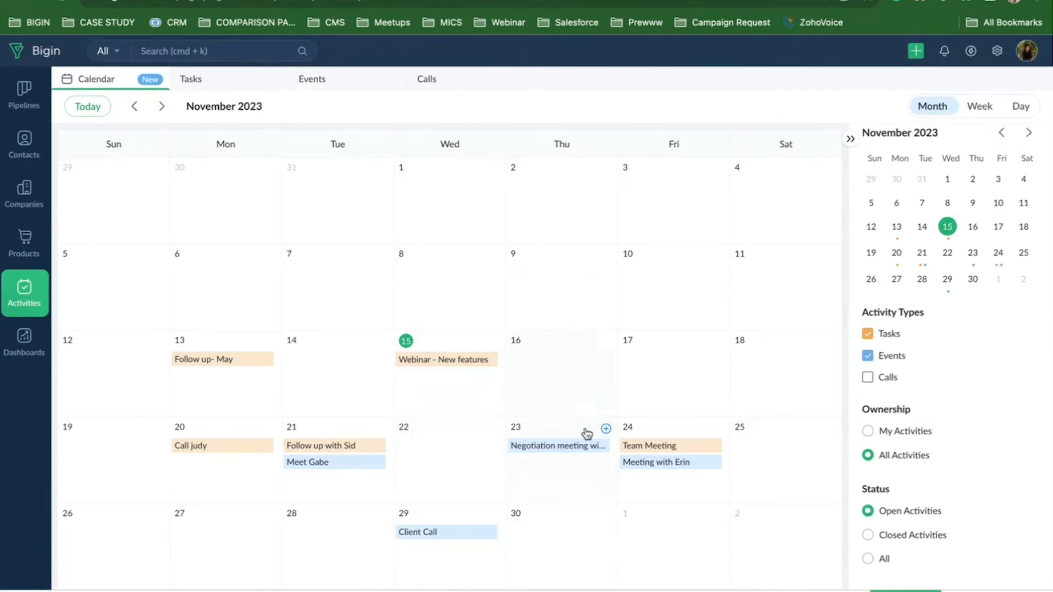
pyautogui.click(868, 536)
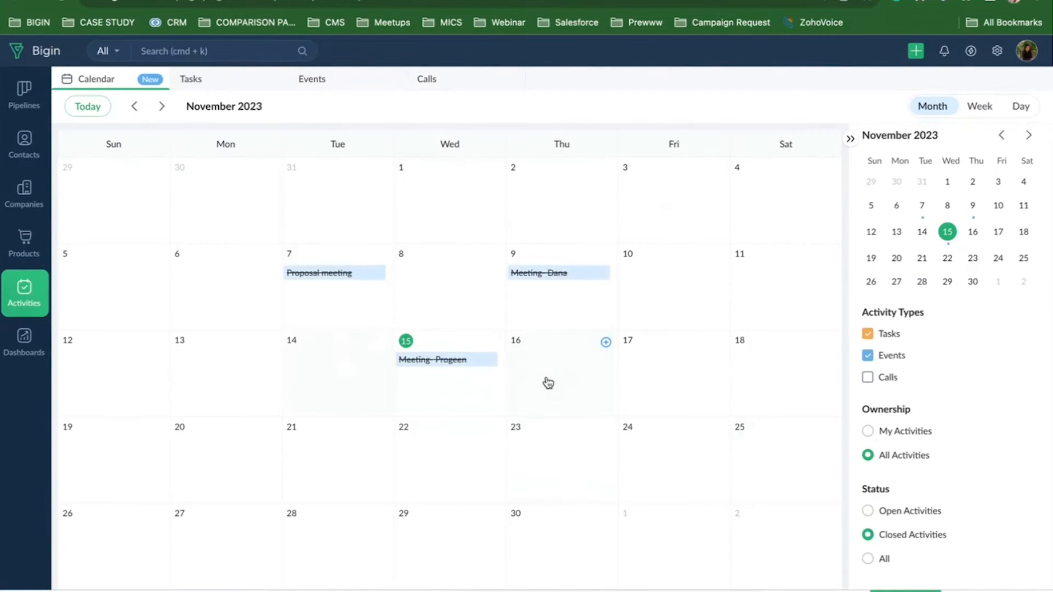
pyautogui.moveTo(873, 560)
pyautogui.click(869, 559)
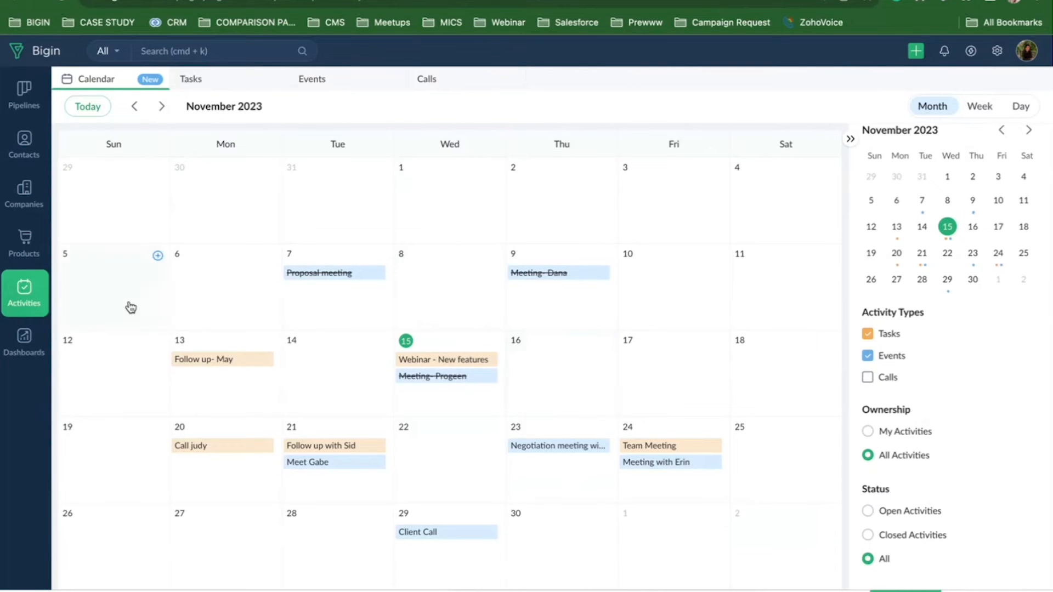
# Drag the Follow up- May task from Nov 13 to Nov 16, then check Week view and return to Month.
pyautogui.click(195, 368)
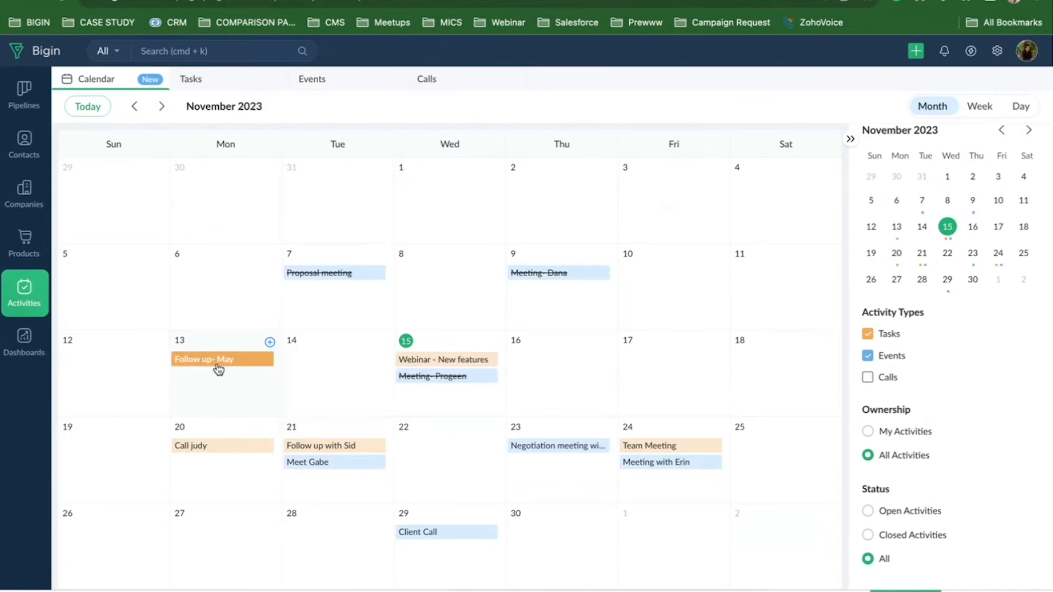
pyautogui.moveTo(216, 364); pyautogui.dragTo(550, 383)
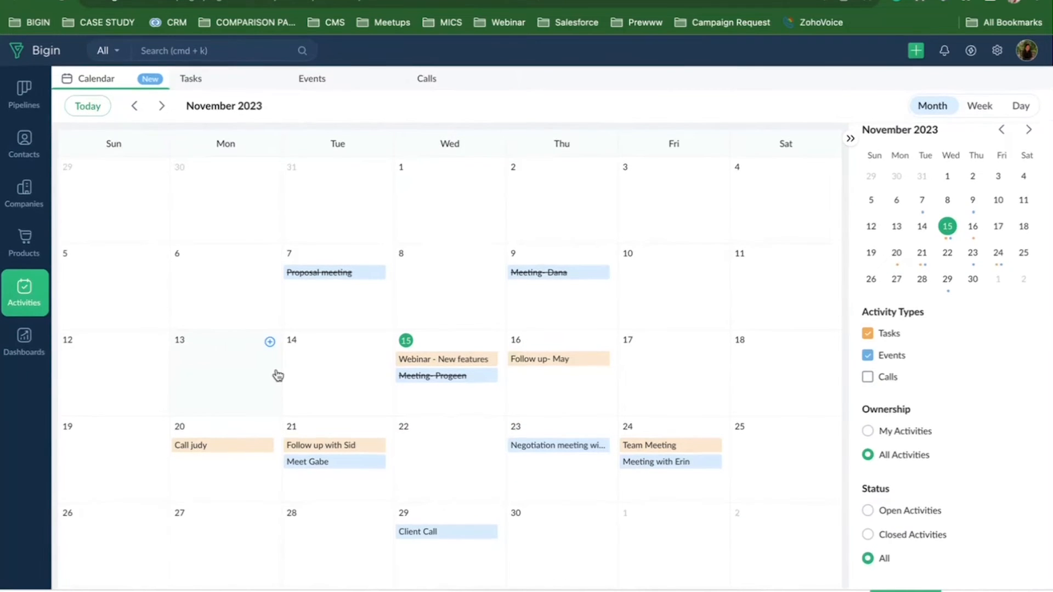
pyautogui.click(980, 110)
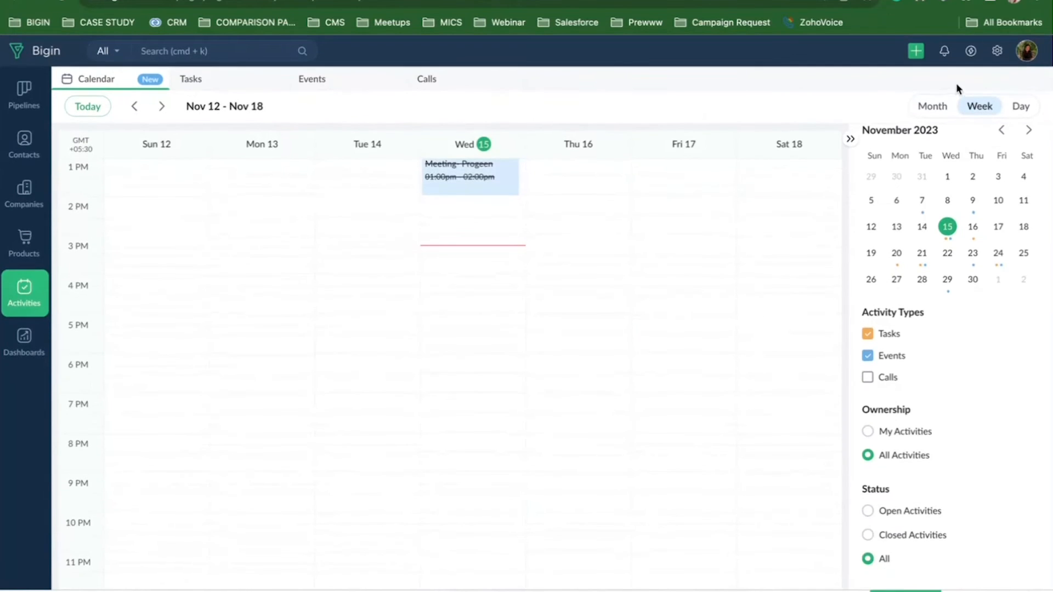
pyautogui.click(933, 108)
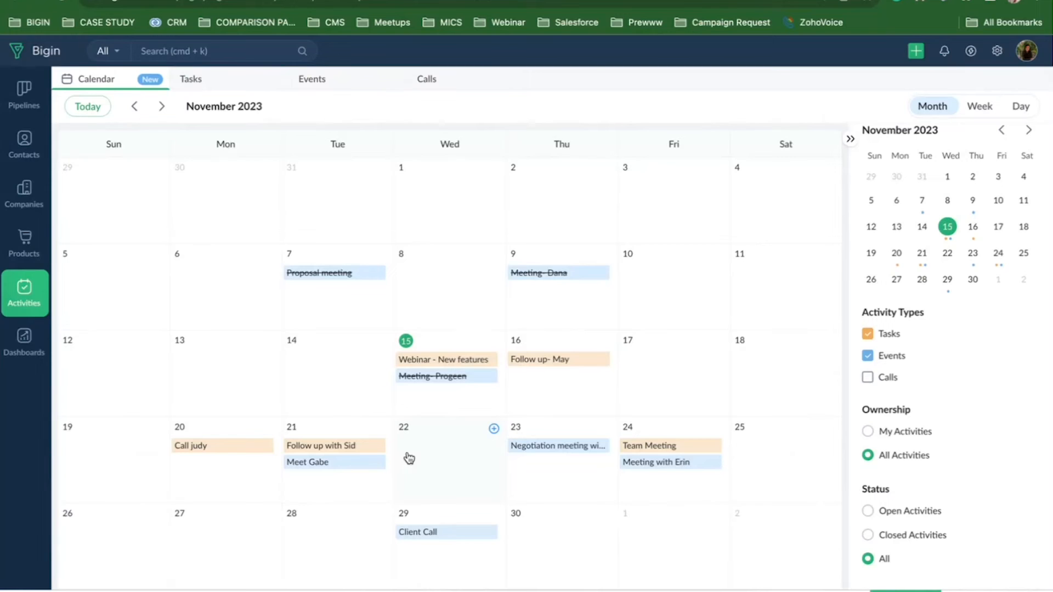
# Advance the Zoho Show deck to slide 10, Target Meter, then switch back to Bigin.
pyautogui.hotkey('ctrl', 'Tab')
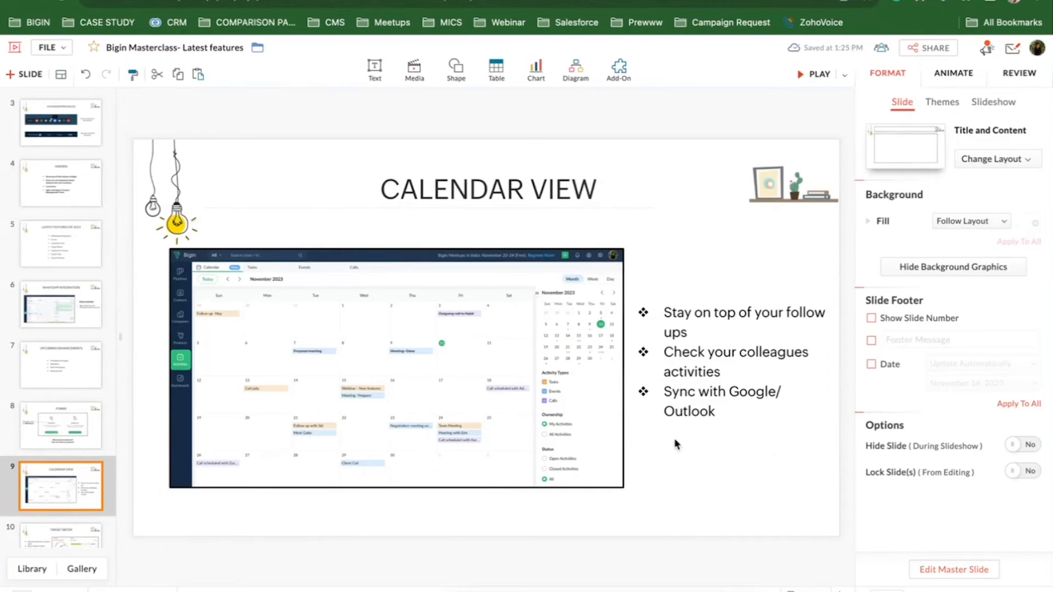
pyautogui.scroll(-3, 2, 466)
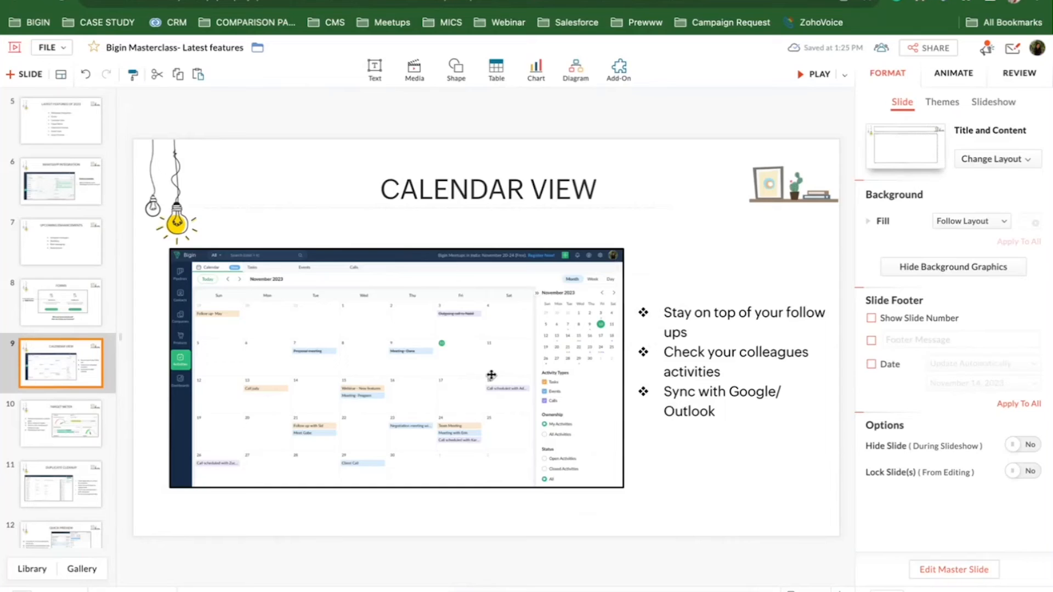
pyautogui.click(70, 422)
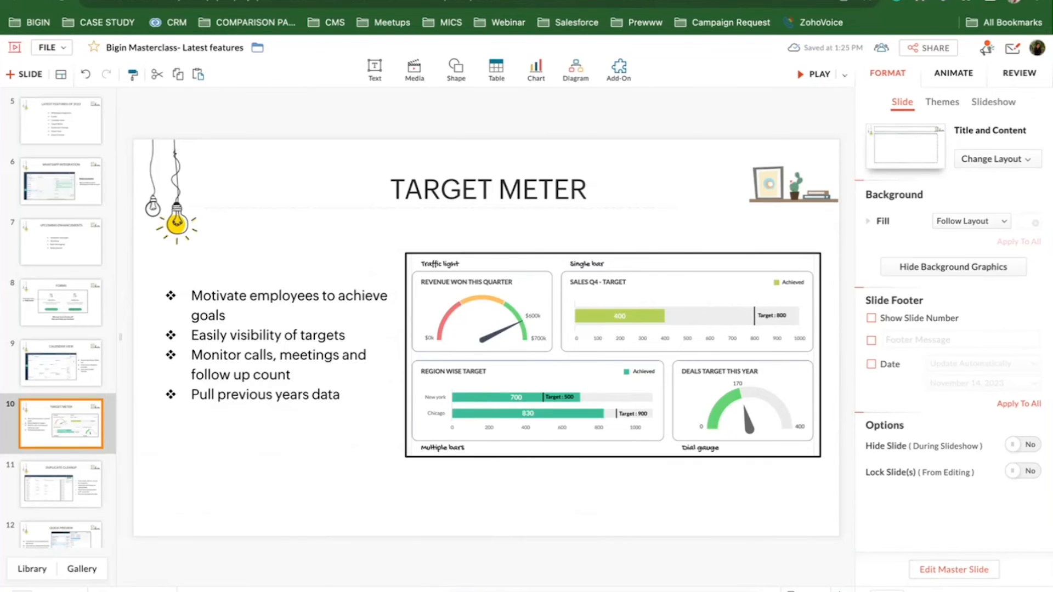
pyautogui.hotkey('ctrl', 'Tab')
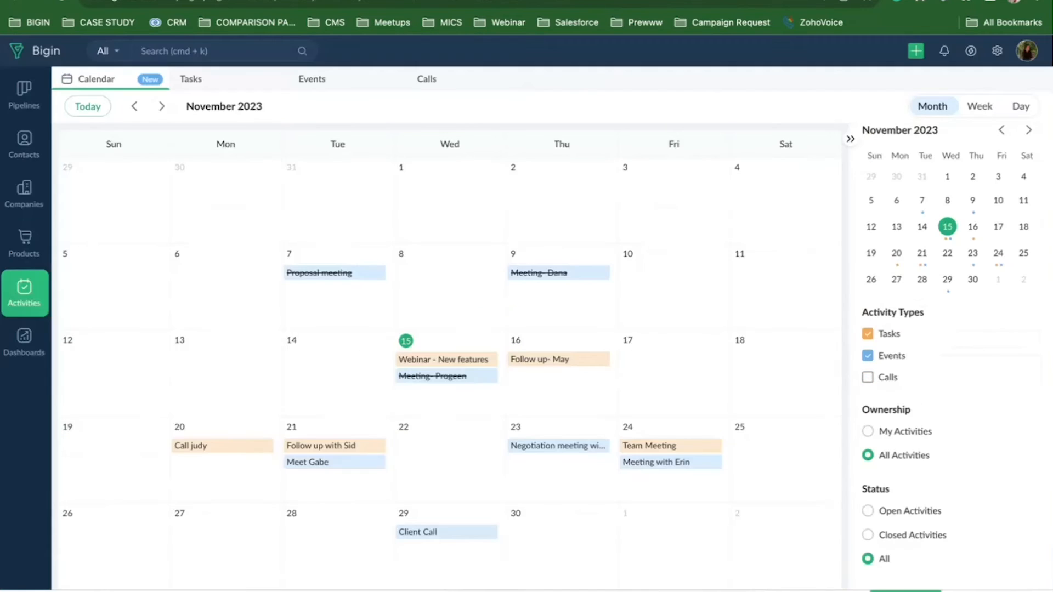
# Open Dashboards and pick Target Meter from the + Component menu.
pyautogui.click(19, 353)
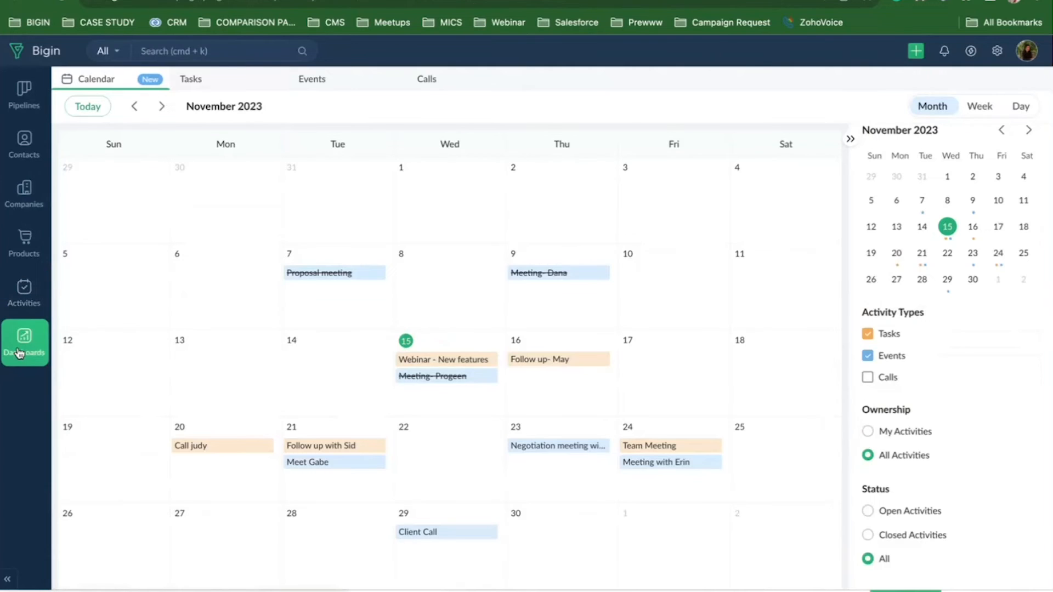
pyautogui.click(967, 85)
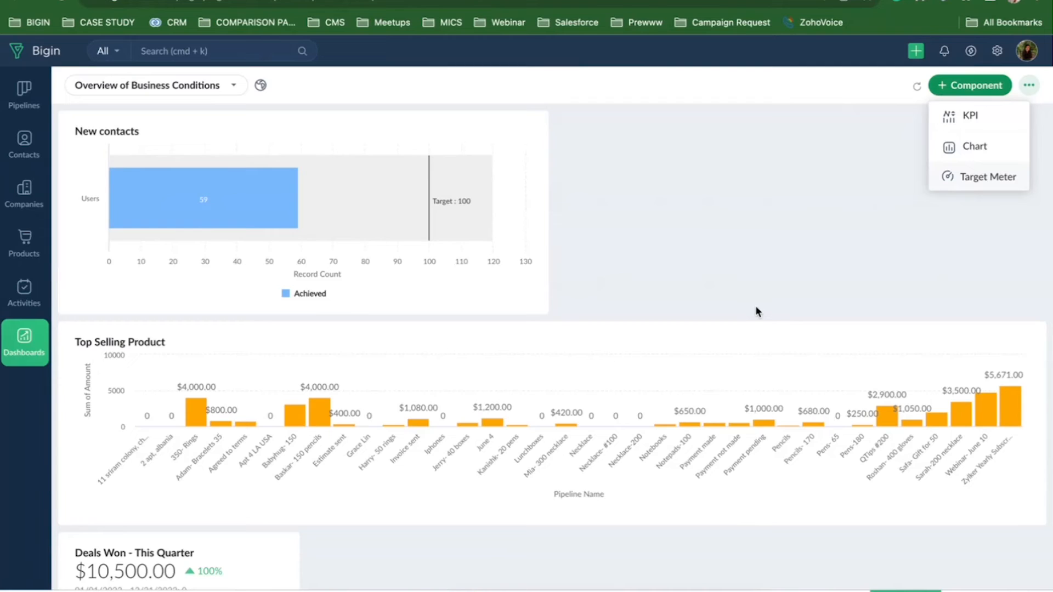
pyautogui.click(966, 178)
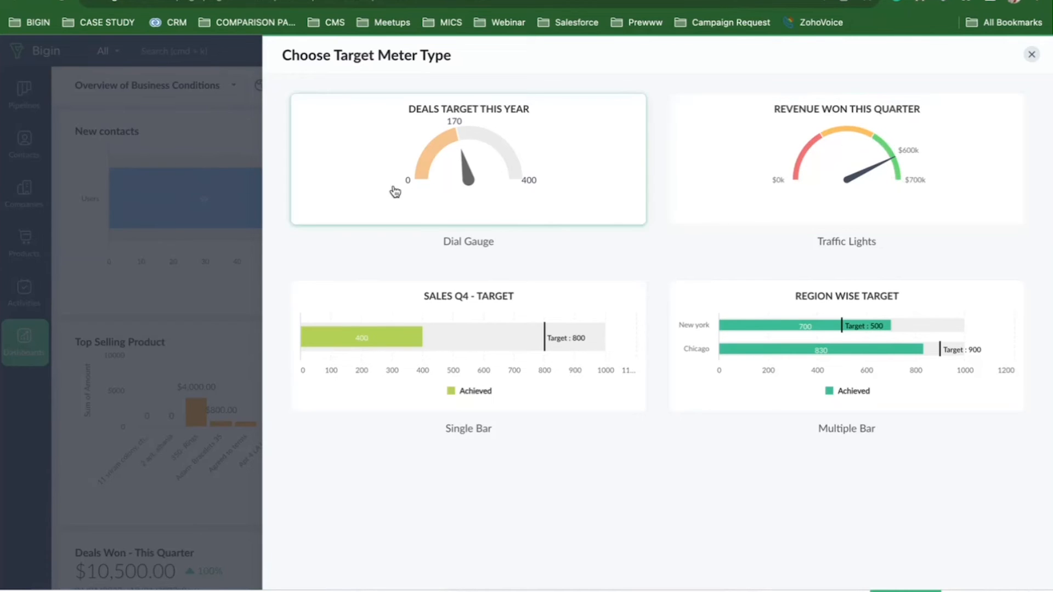
# Create a dial gauge named 'Contacts created in Nov' targeted at the Entire Organization.
pyautogui.click(478, 181)
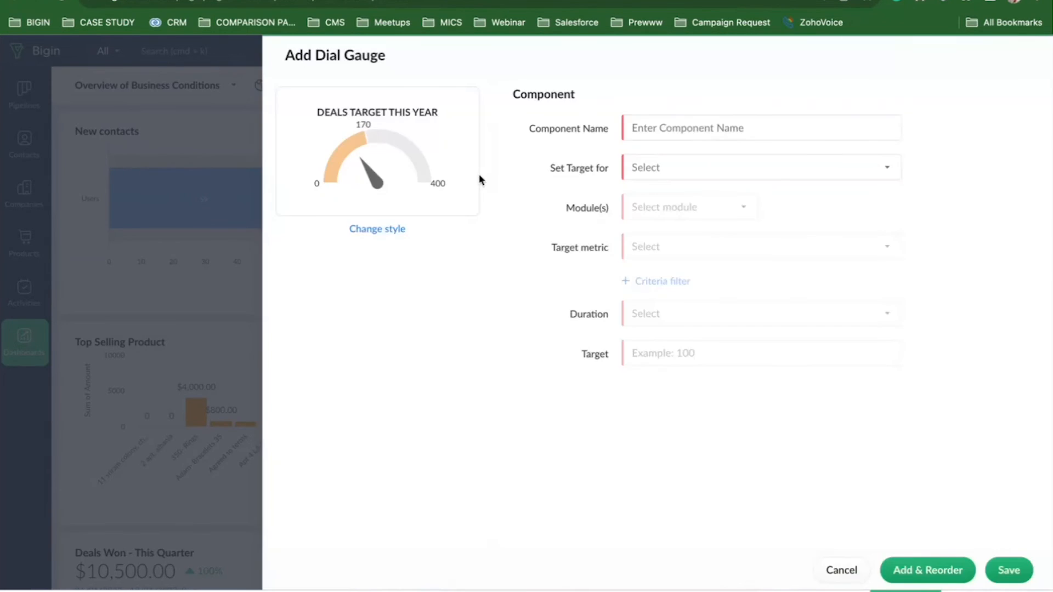
pyautogui.click(721, 130)
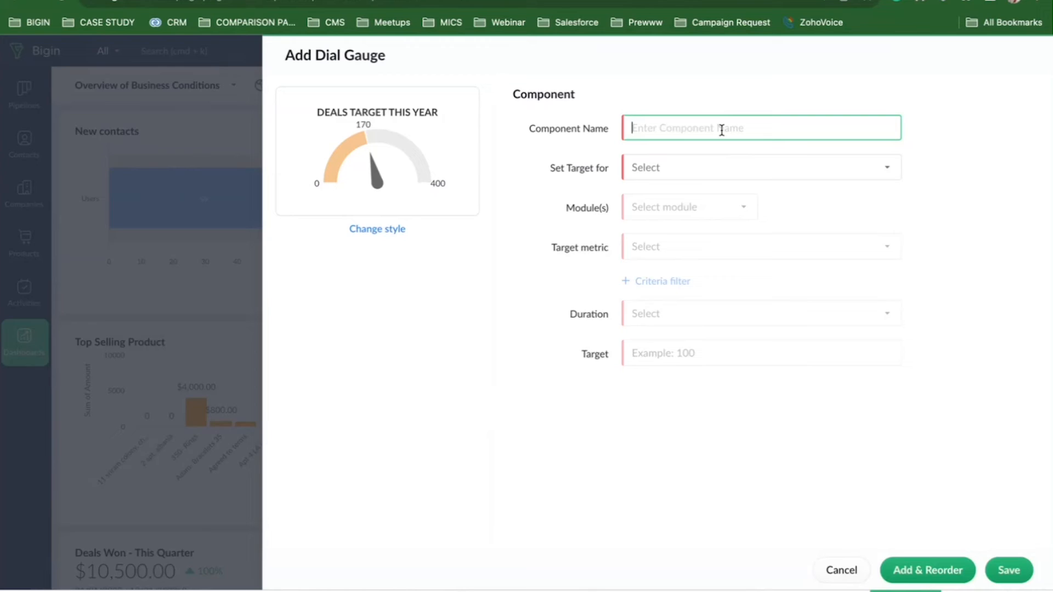
pyautogui.write('Contacts created in Nov')
pyautogui.click(699, 167)
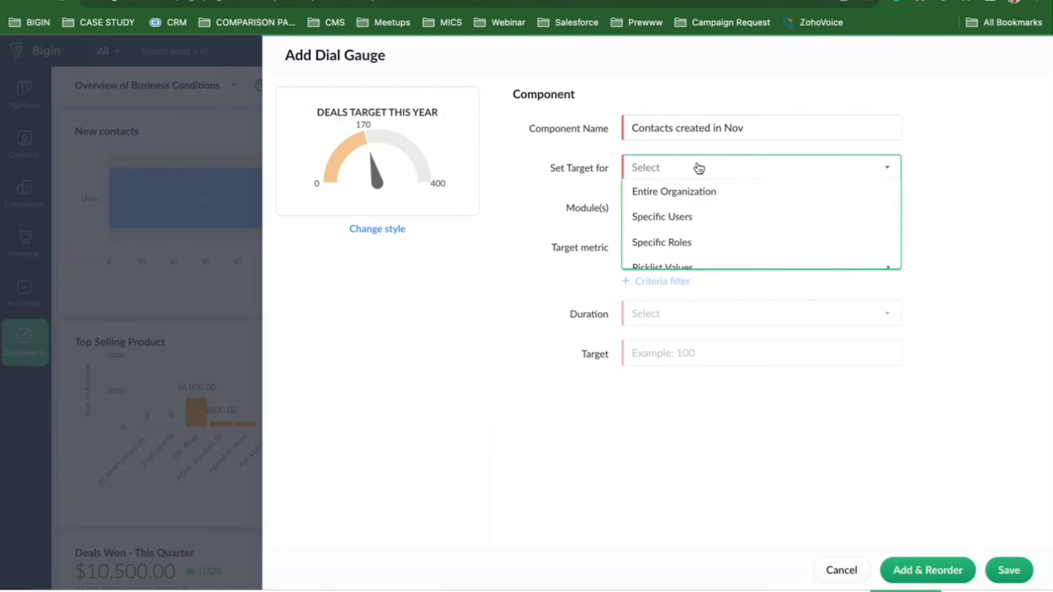
pyautogui.click(672, 191)
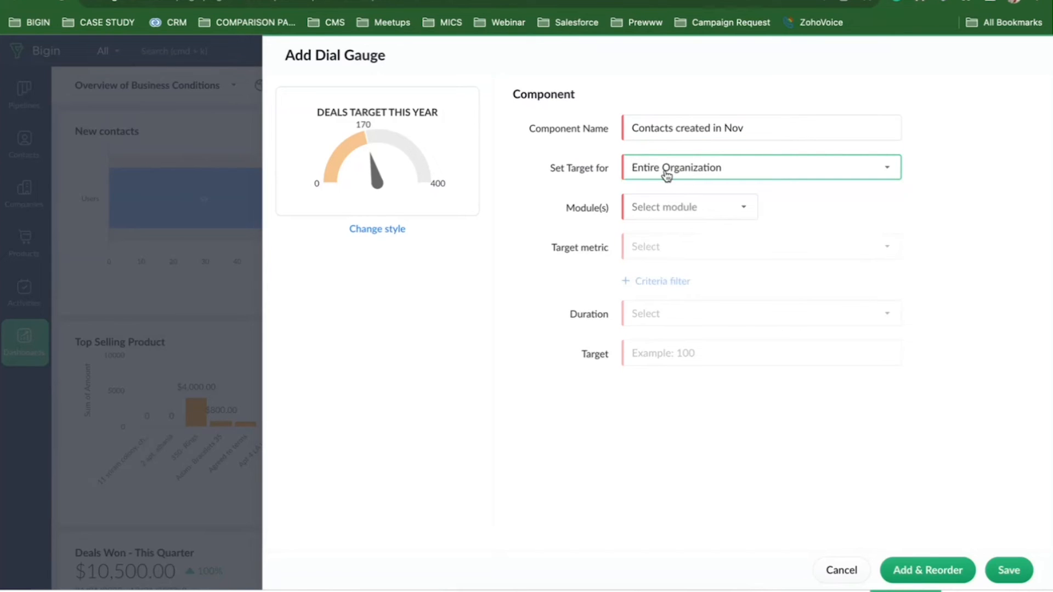
pyautogui.click(666, 175)
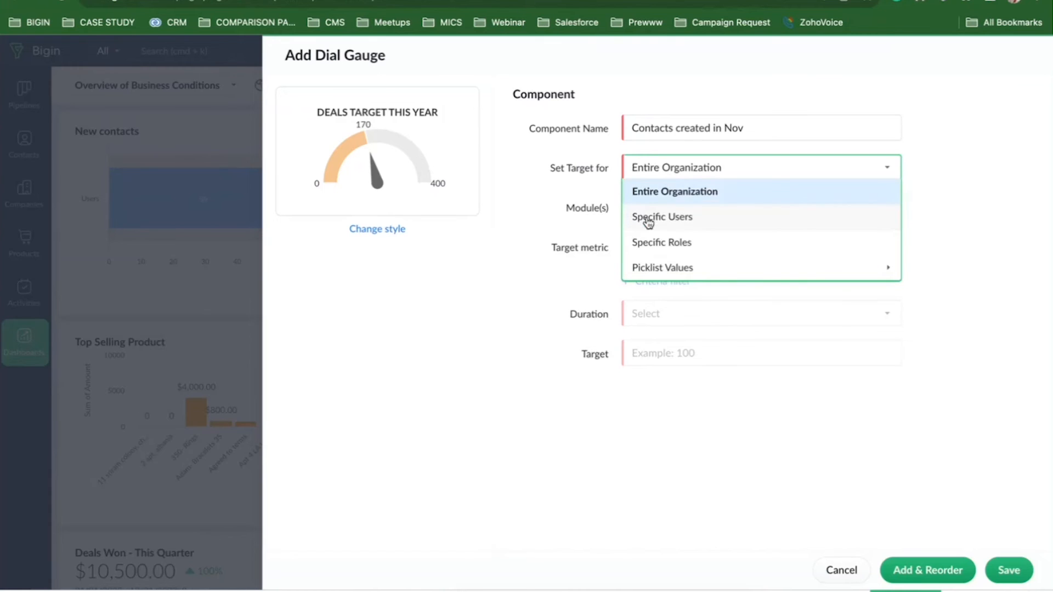
pyautogui.click(576, 268)
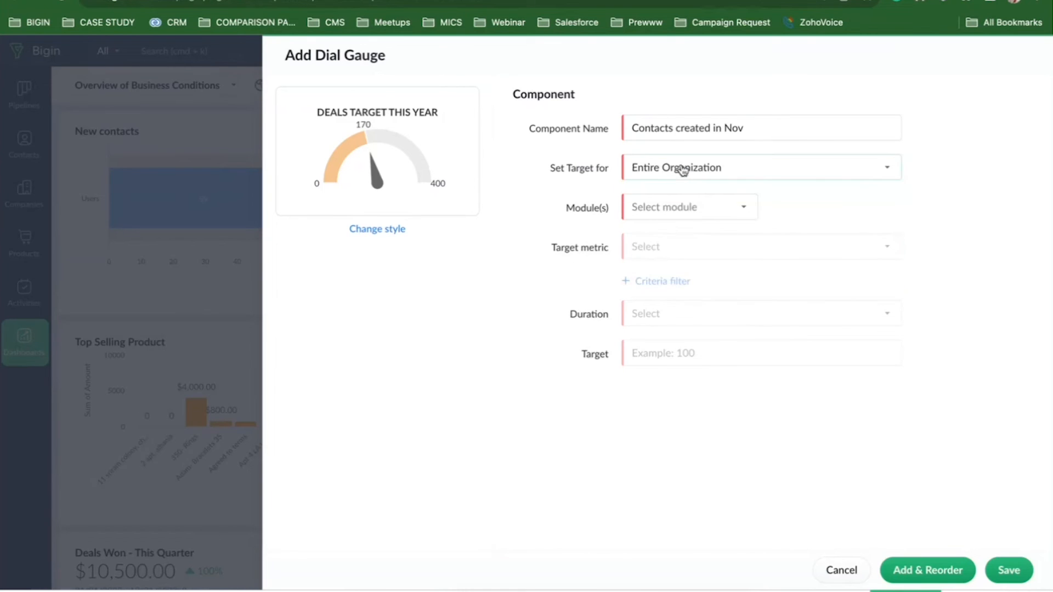
# Base the gauge on Contacts, counting contacts whose Created Time is This Month.
pyautogui.click(669, 210)
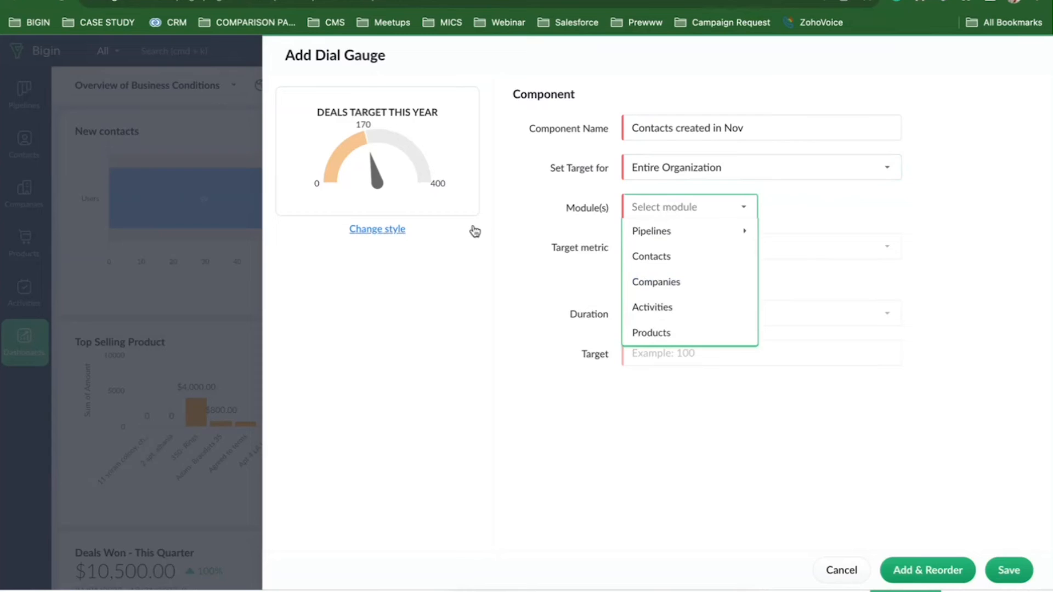
pyautogui.click(656, 262)
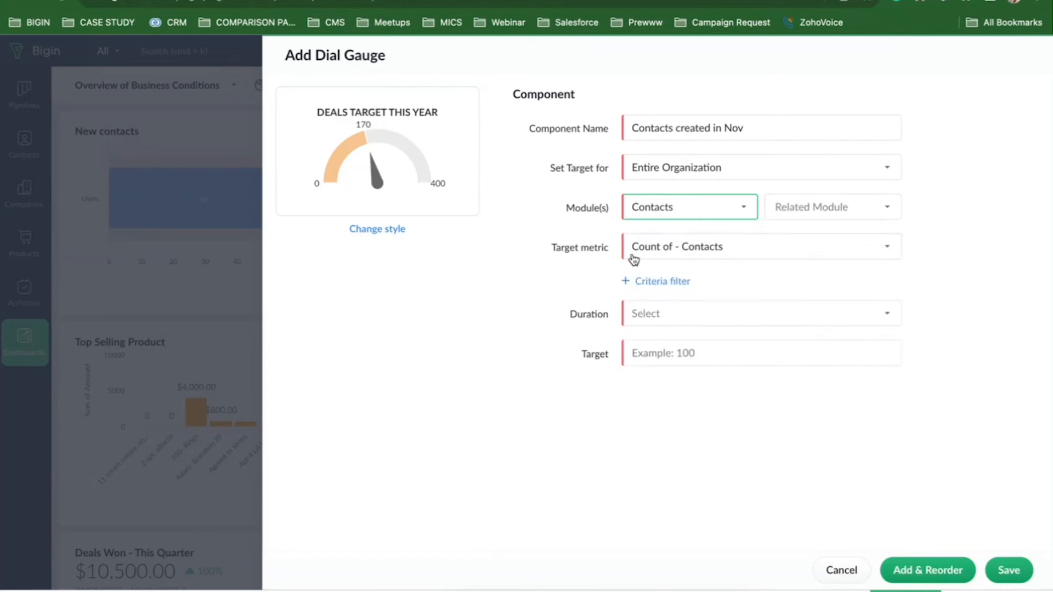
pyautogui.click(702, 247)
pyautogui.click(652, 270)
pyautogui.click(682, 322)
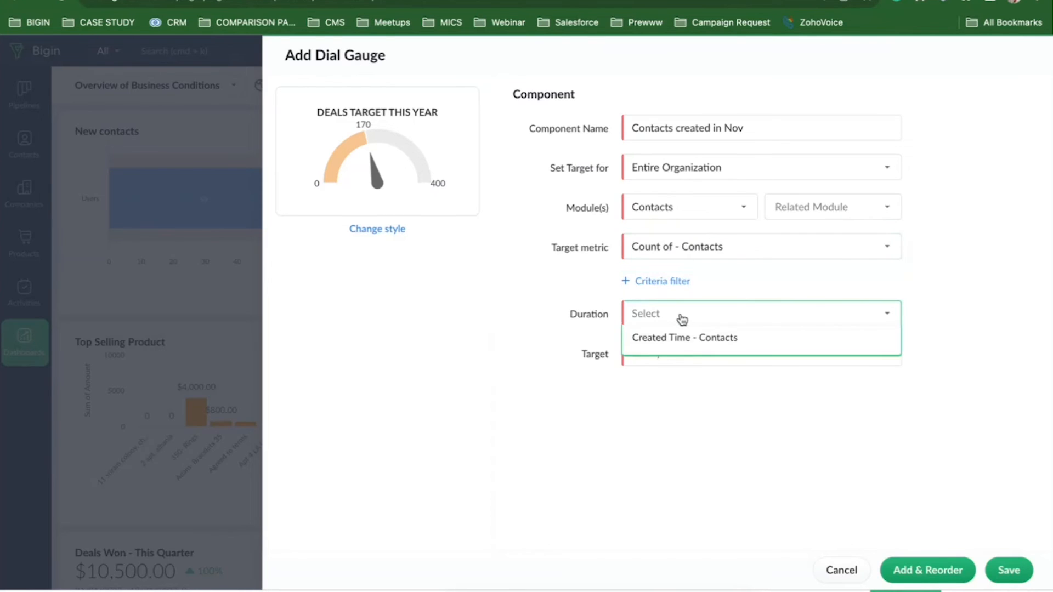
pyautogui.moveTo(678, 345)
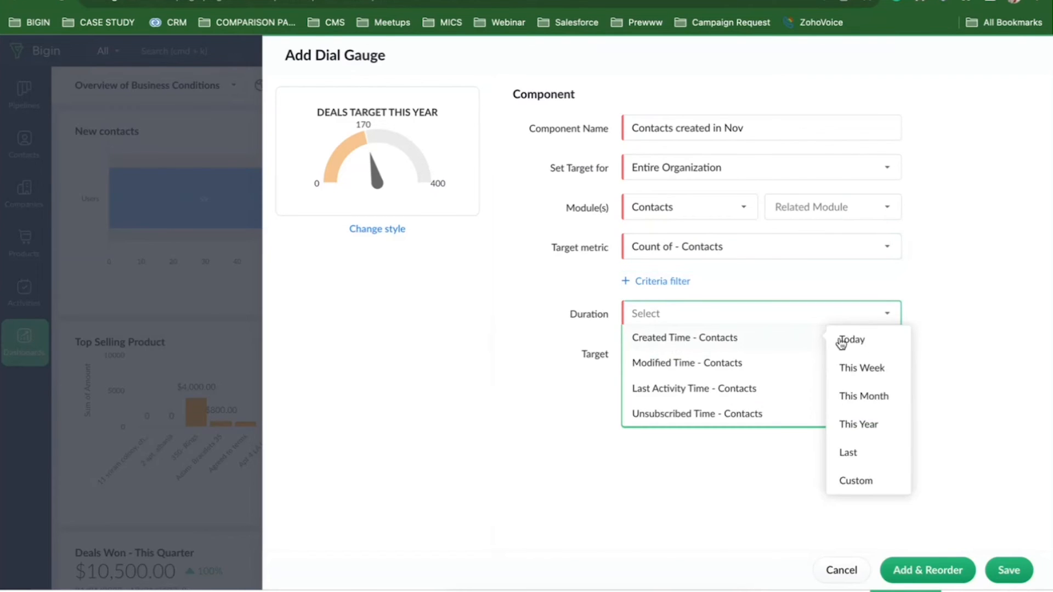
pyautogui.click(874, 404)
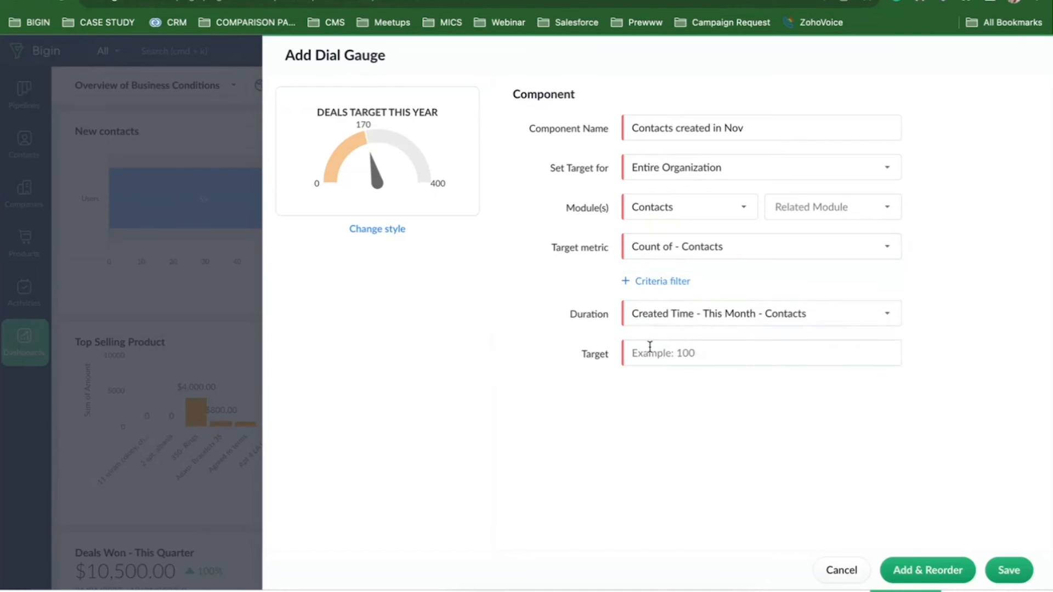
# Set the gauge target to 30 and save it.
pyautogui.click(650, 353)
pyautogui.write('5')
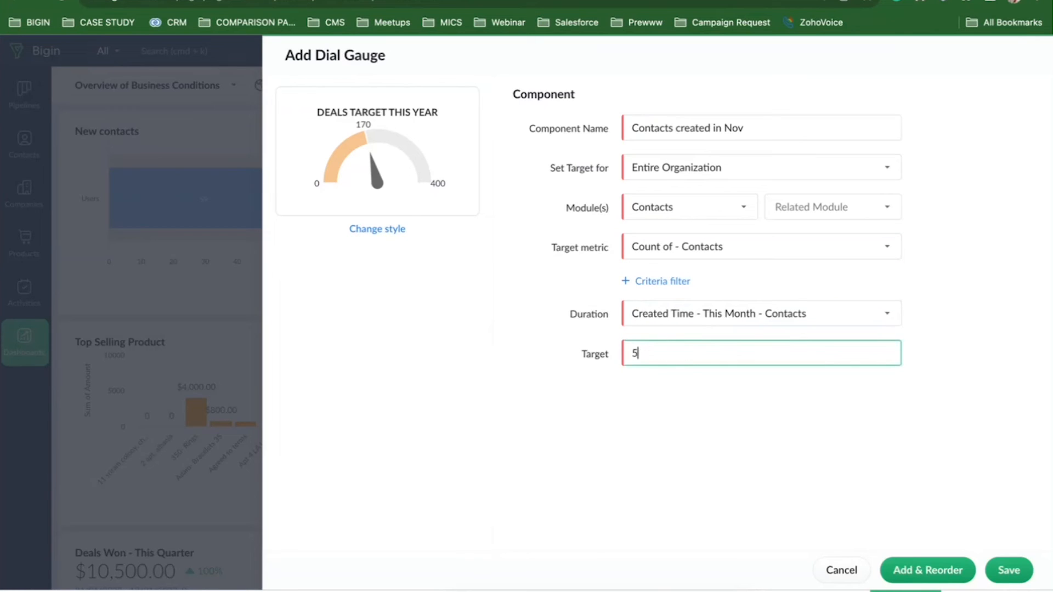
pyautogui.press('BackSpace')
pyautogui.write('30')
pyautogui.click(1009, 571)
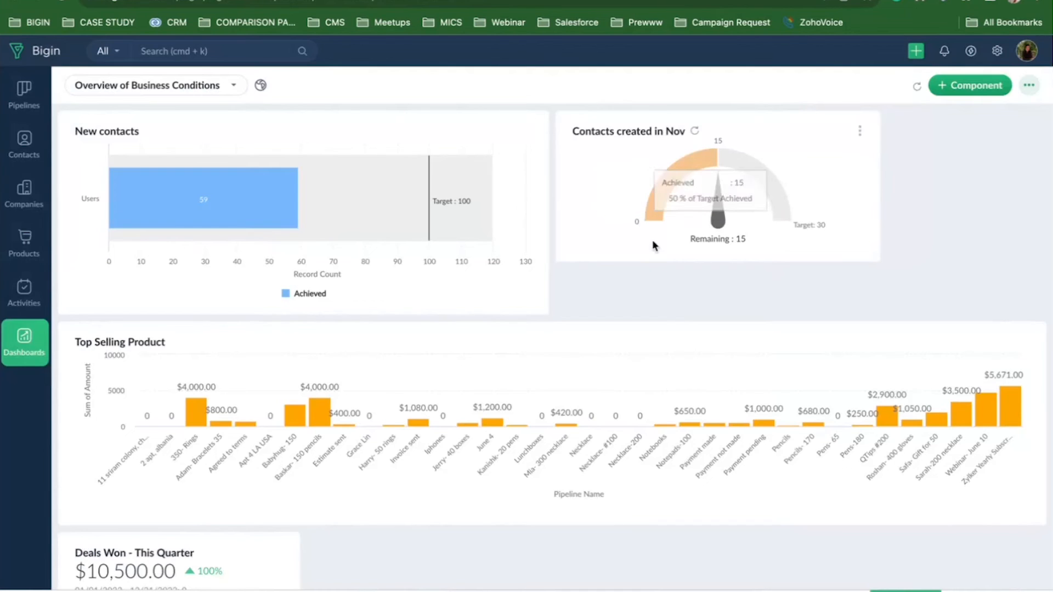
pyautogui.moveTo(719, 163)
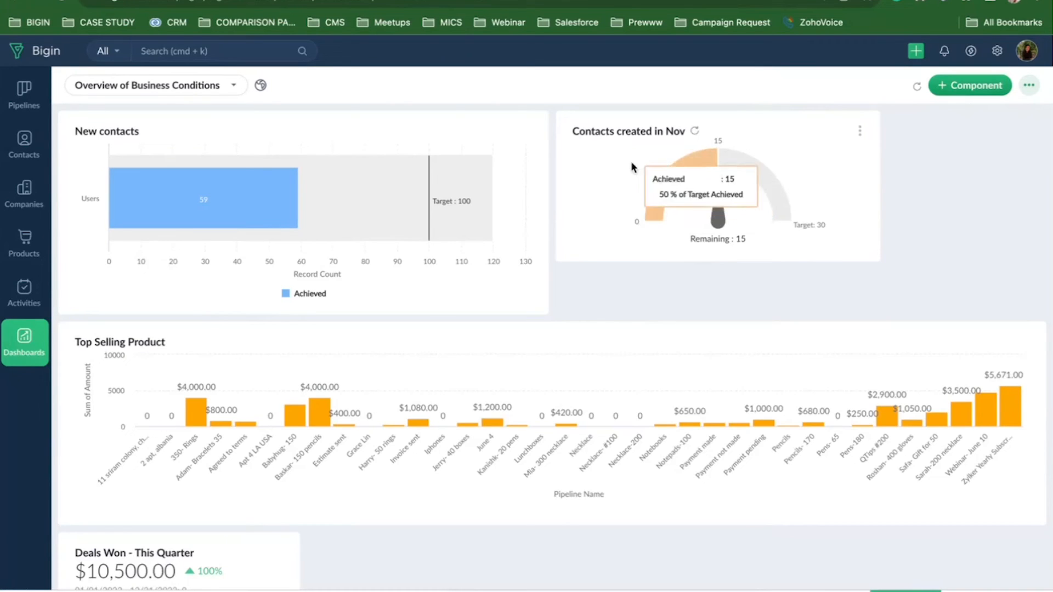
pyautogui.click(966, 87)
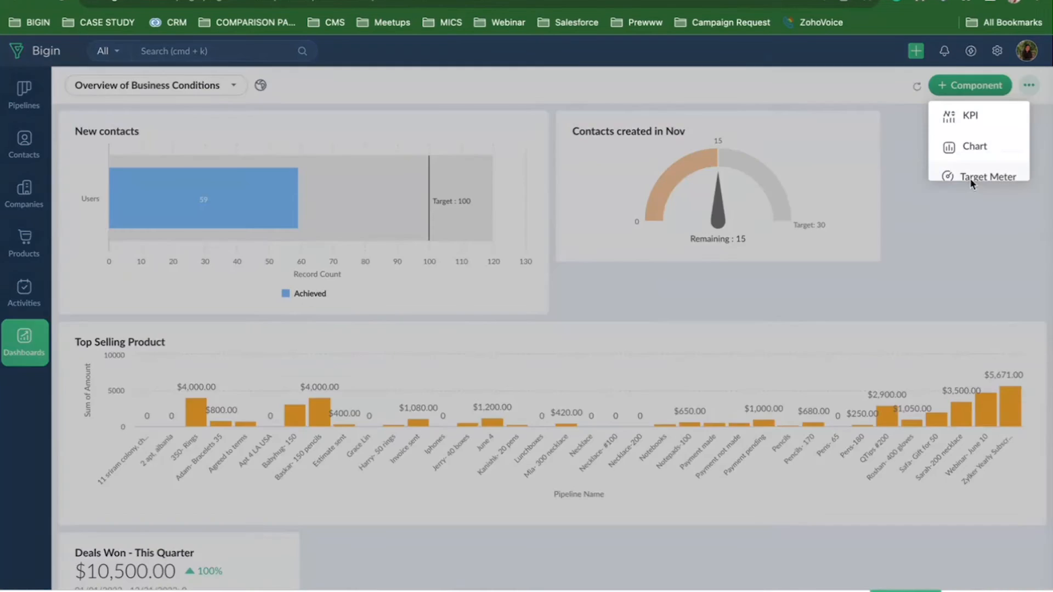
# Start a traffic-lights target meter named 'Revenue for Nov' for the Entire Organization.
pyautogui.click(970, 179)
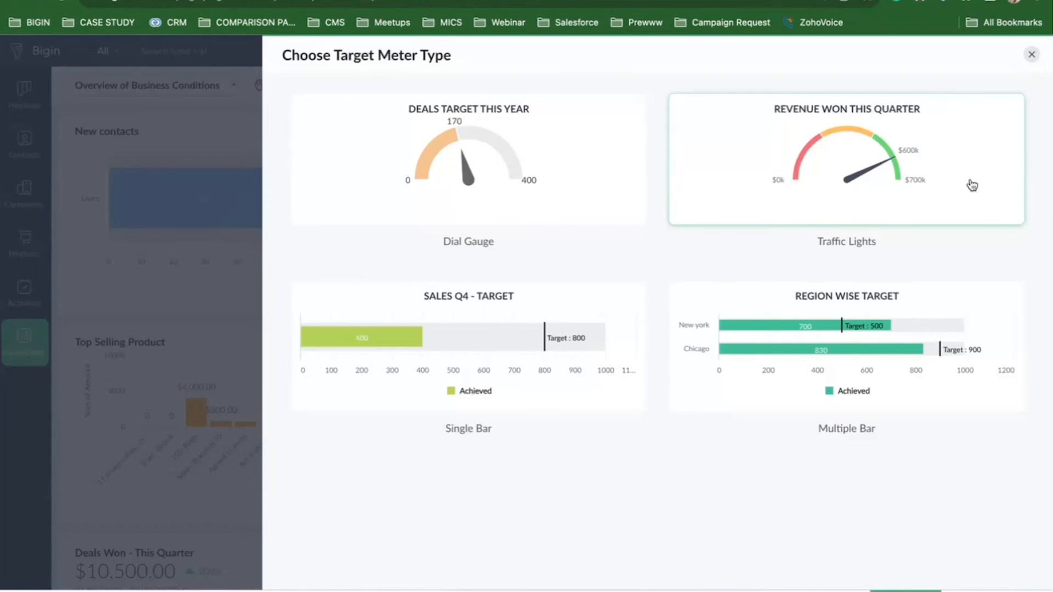
pyautogui.click(834, 174)
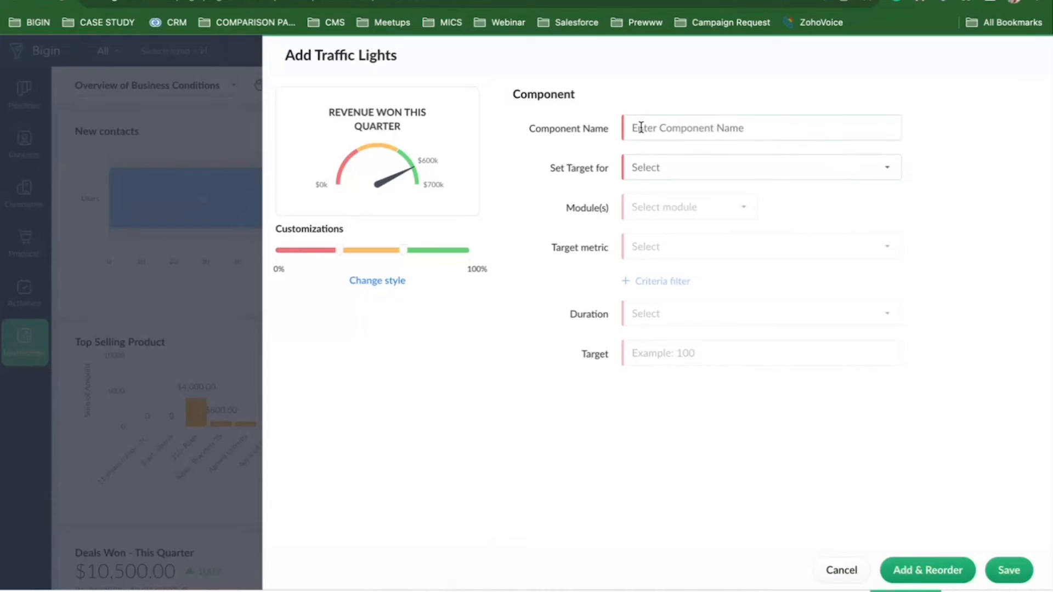
pyautogui.click(639, 131)
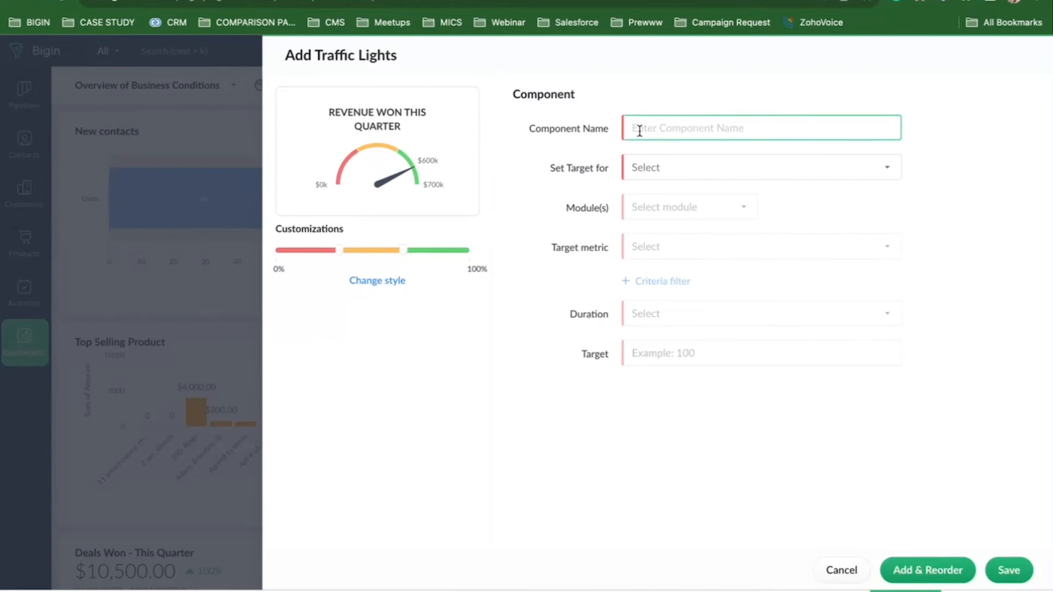
pyautogui.write('Revenue for Nov')
pyautogui.click(651, 174)
pyautogui.click(656, 201)
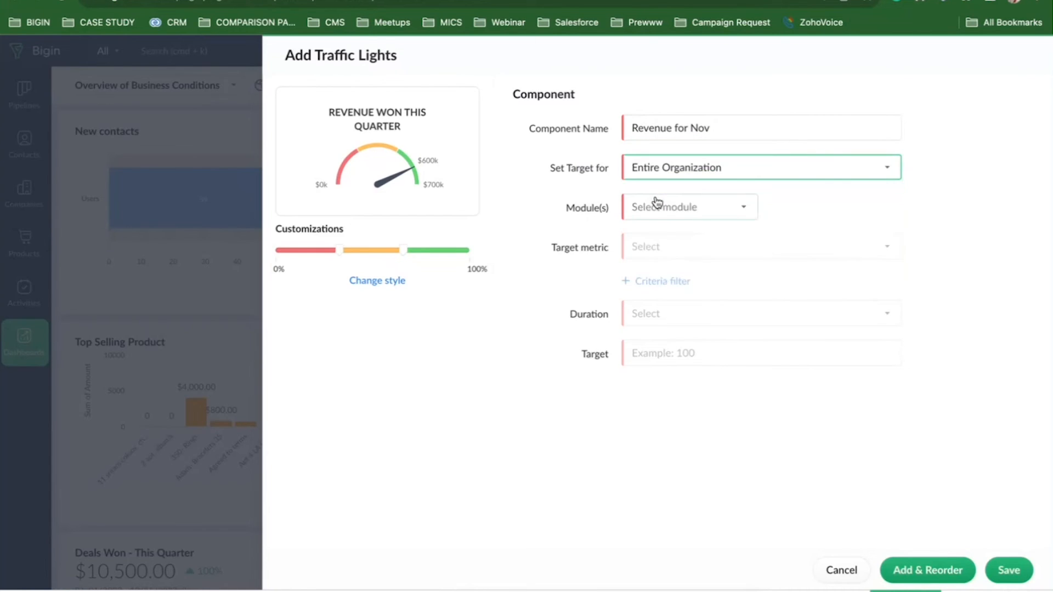
# Base the meter on Sales Pipeline deals, using Sum of Amount as the metric.
pyautogui.click(660, 215)
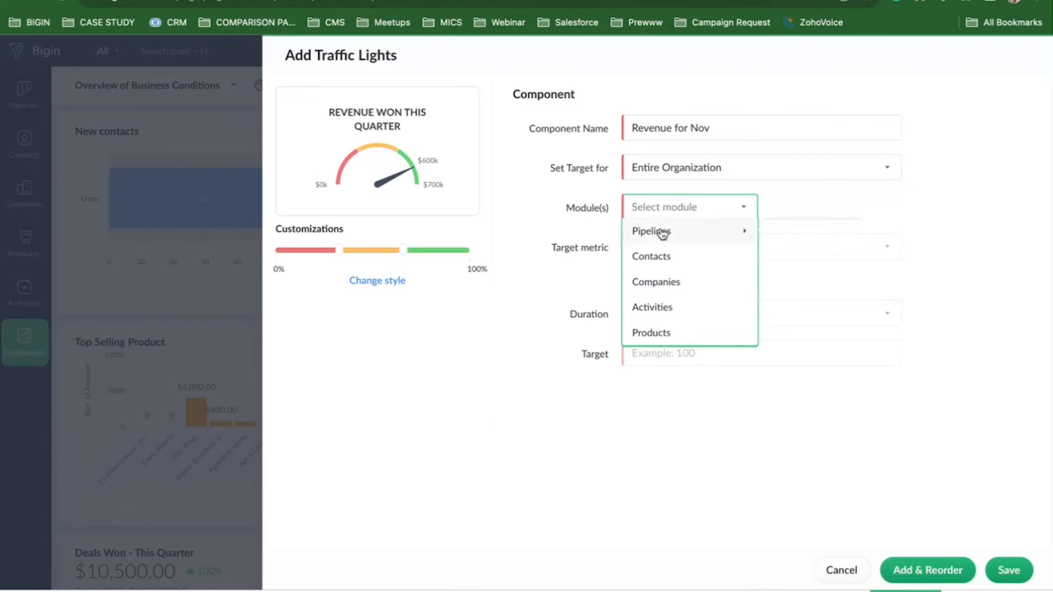
pyautogui.moveTo(662, 234)
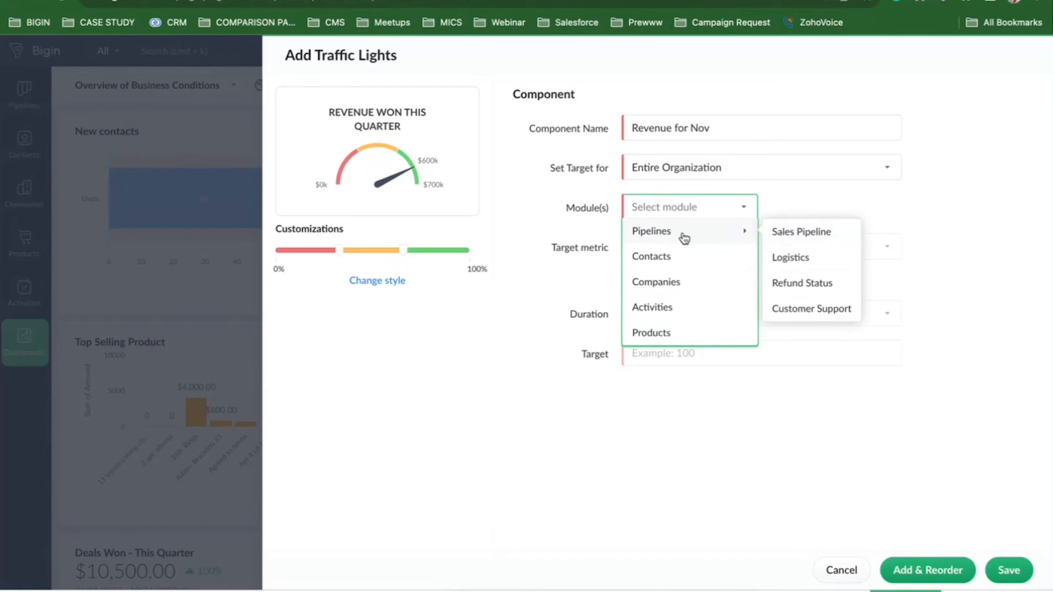
pyautogui.click(777, 234)
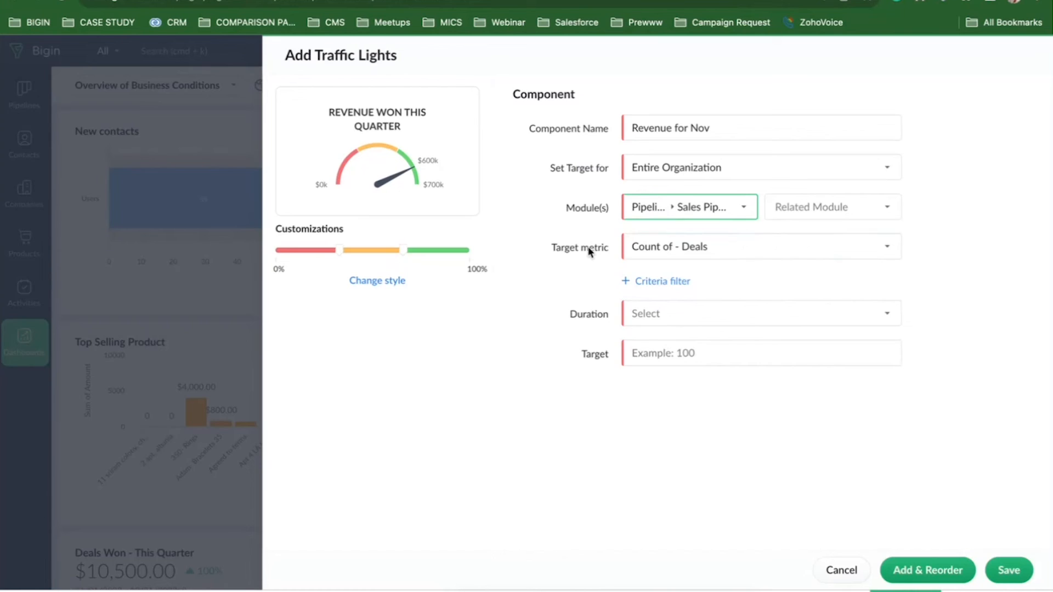
pyautogui.click(667, 254)
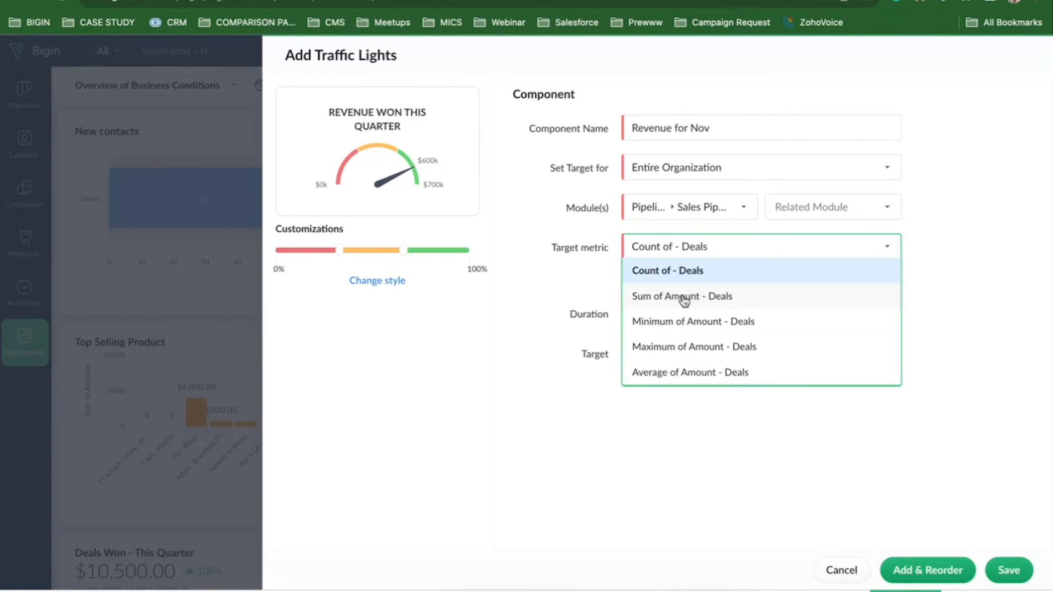
pyautogui.click(684, 301)
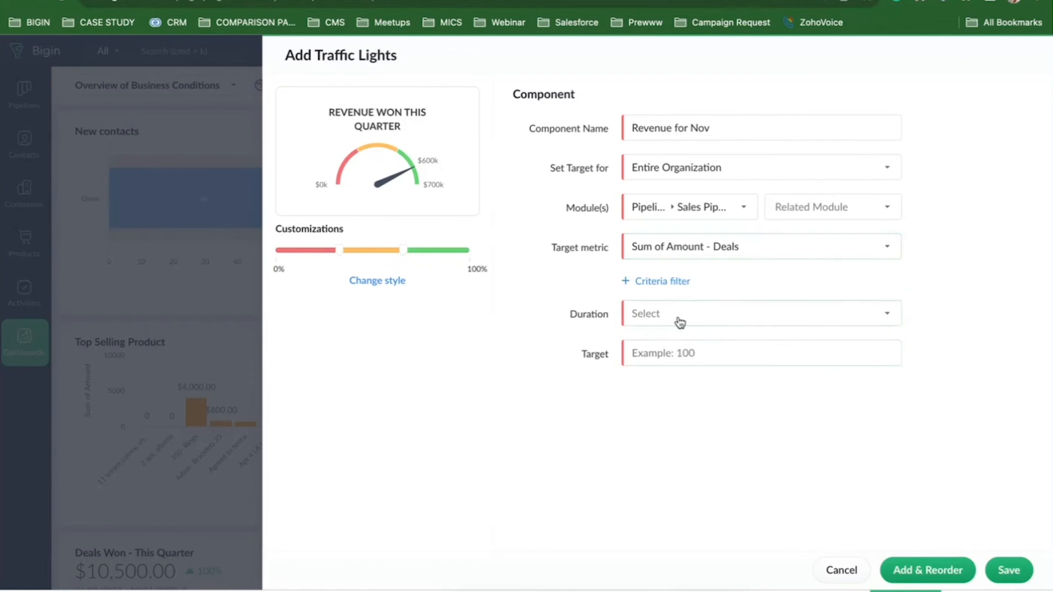
# Limit it to deals with Closing Date This Month, set target 50000, and save.
pyautogui.click(681, 322)
pyautogui.moveTo(680, 340)
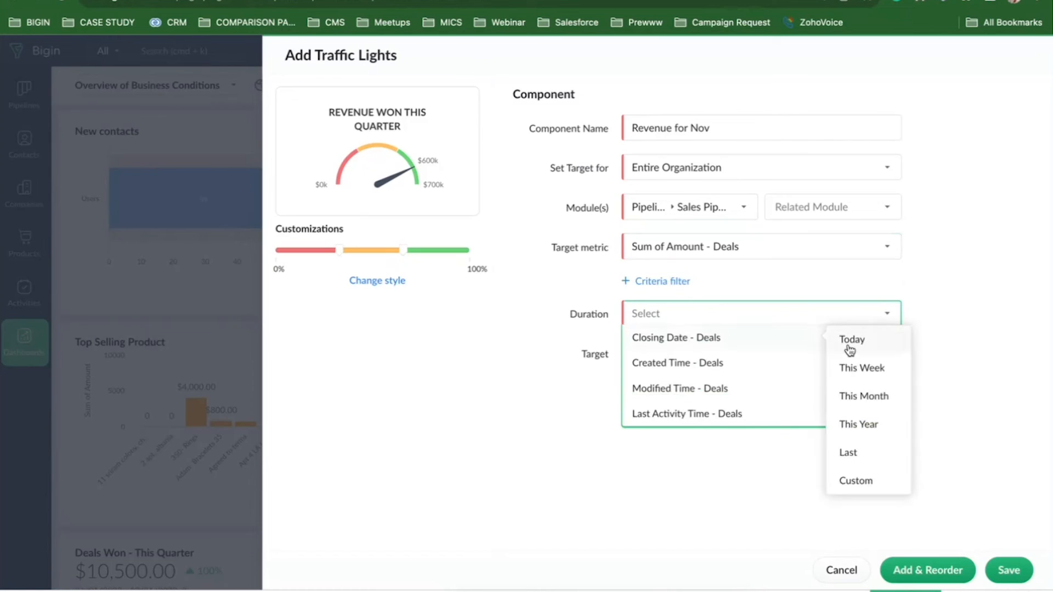
pyautogui.click(860, 400)
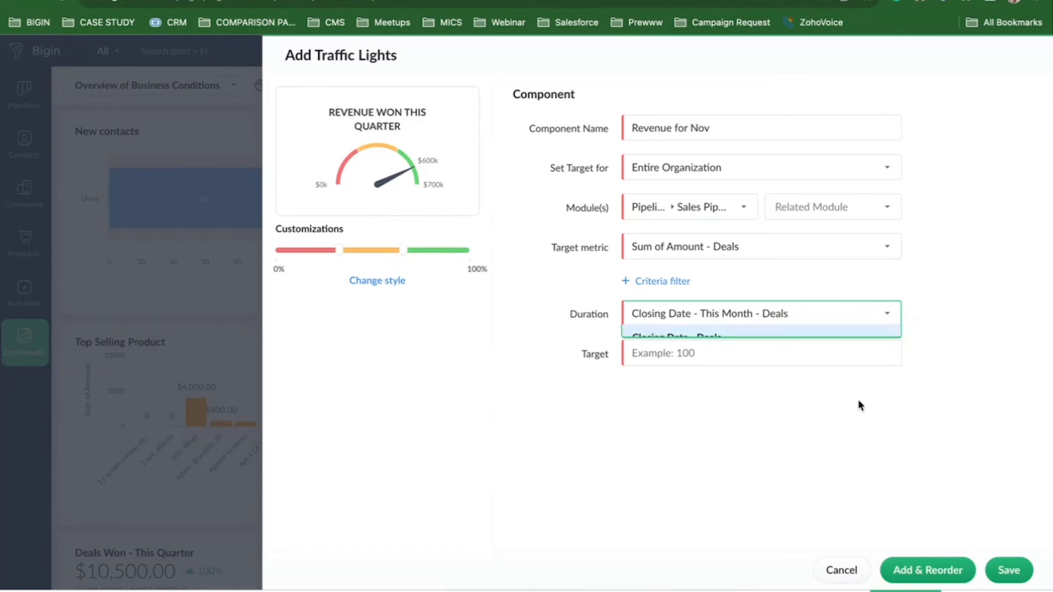
pyautogui.click(651, 357)
pyautogui.write('50000')
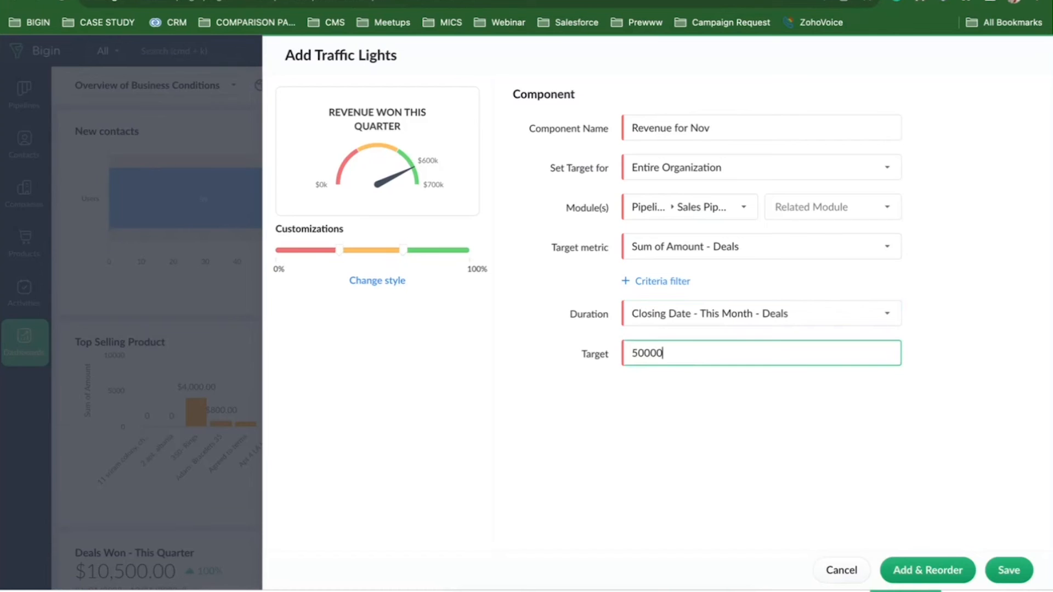
pyautogui.click(1006, 572)
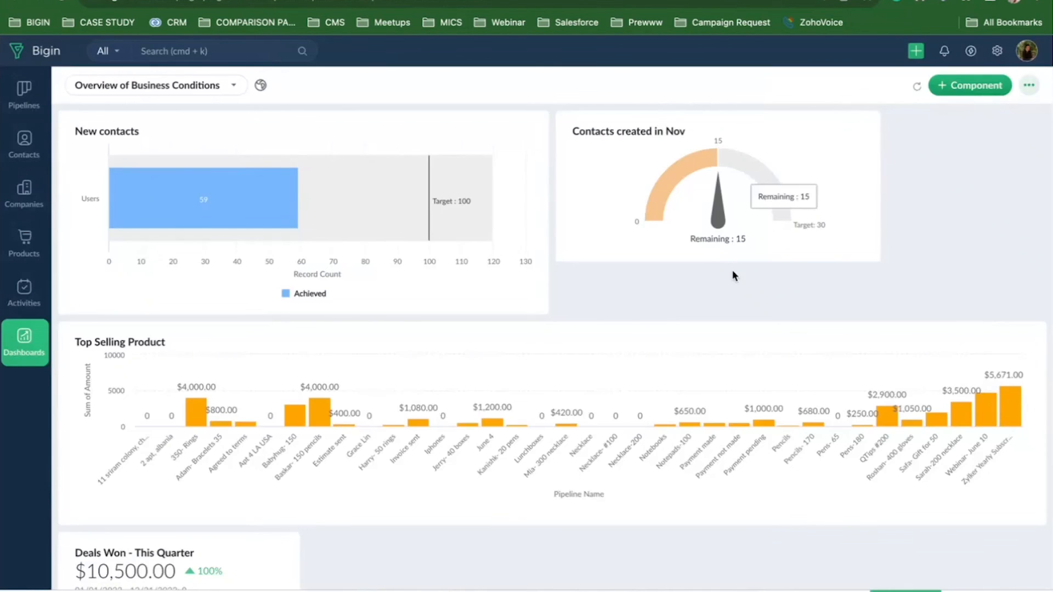
# Check the Revenue for Nov meter showing $12,150.00 achieved toward $50,000.00.
pyautogui.scroll(-8, 478, 458)
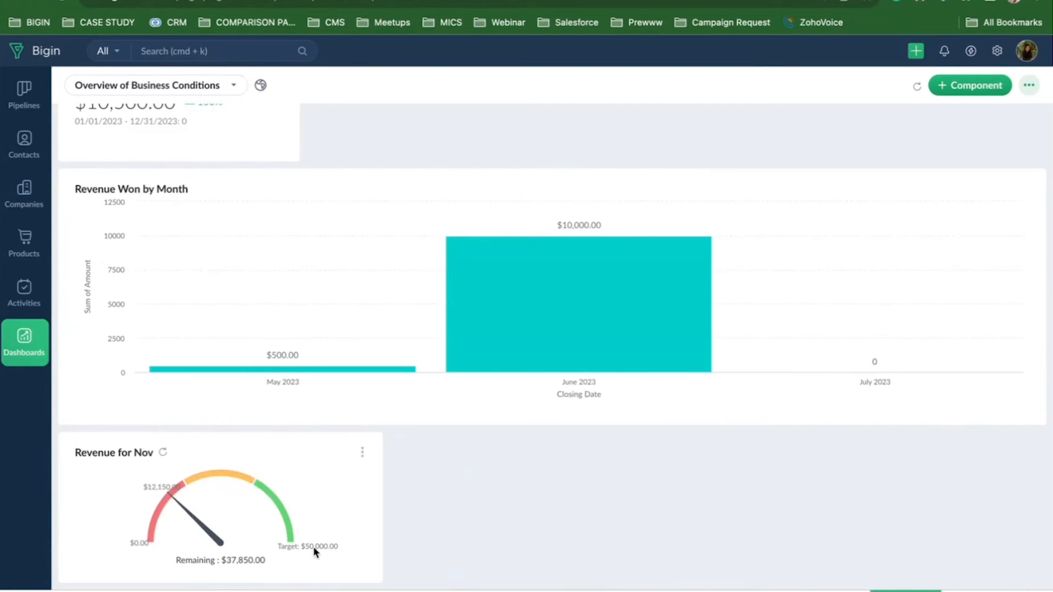
pyautogui.moveTo(167, 500)
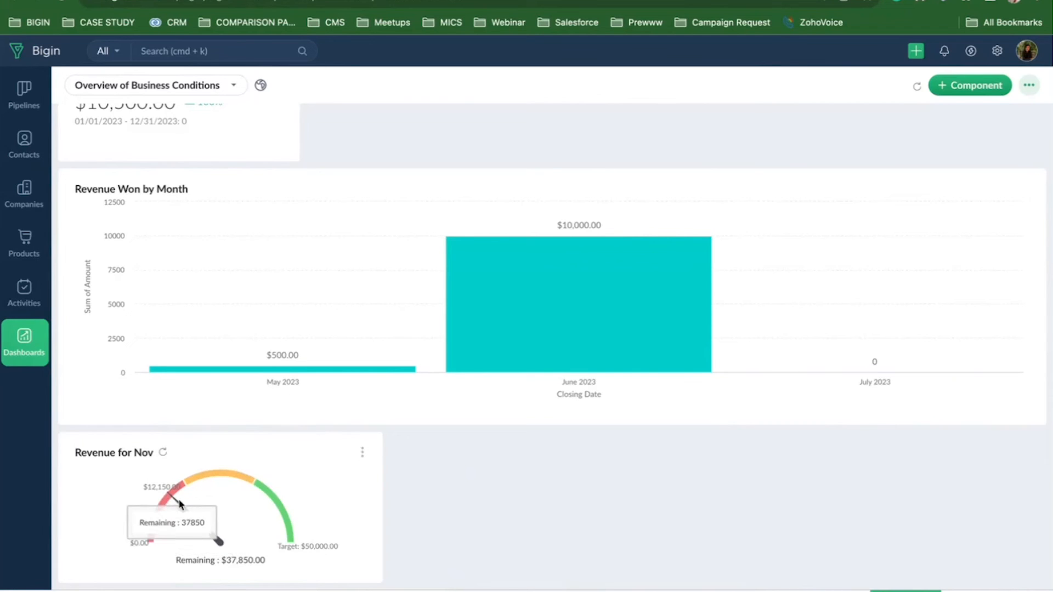
pyautogui.scroll(8, 803, 234)
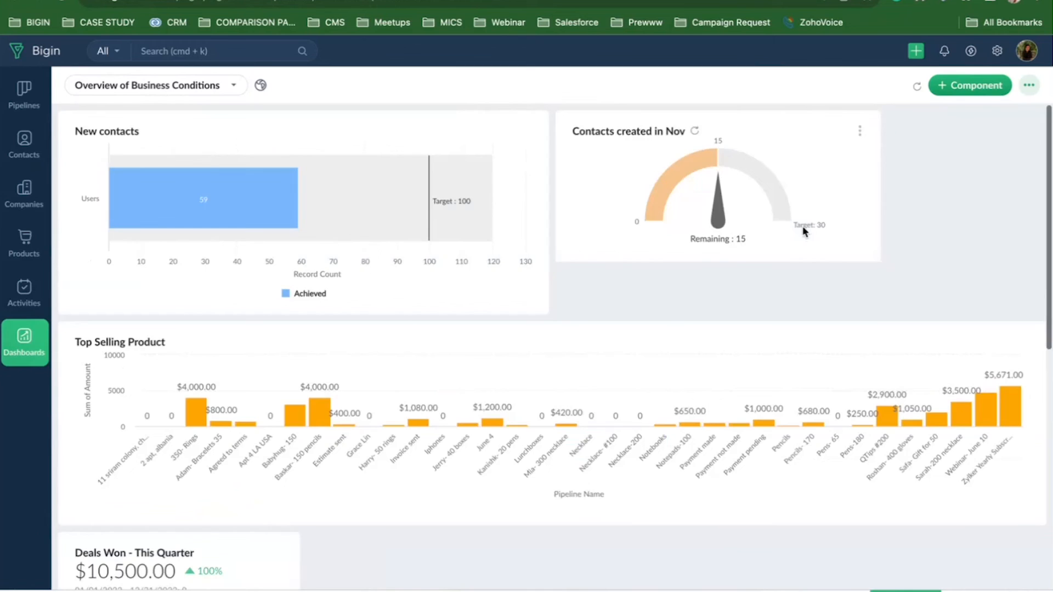
# Bring up the Target Meter type chooser again, then close it.
pyautogui.click(968, 86)
pyautogui.click(975, 181)
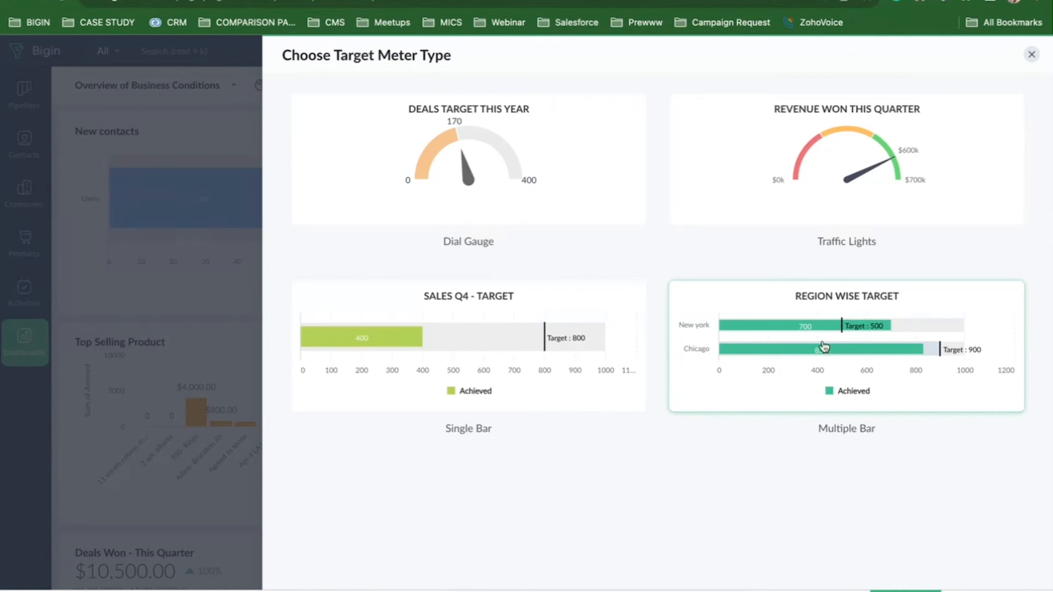
pyautogui.click(1030, 55)
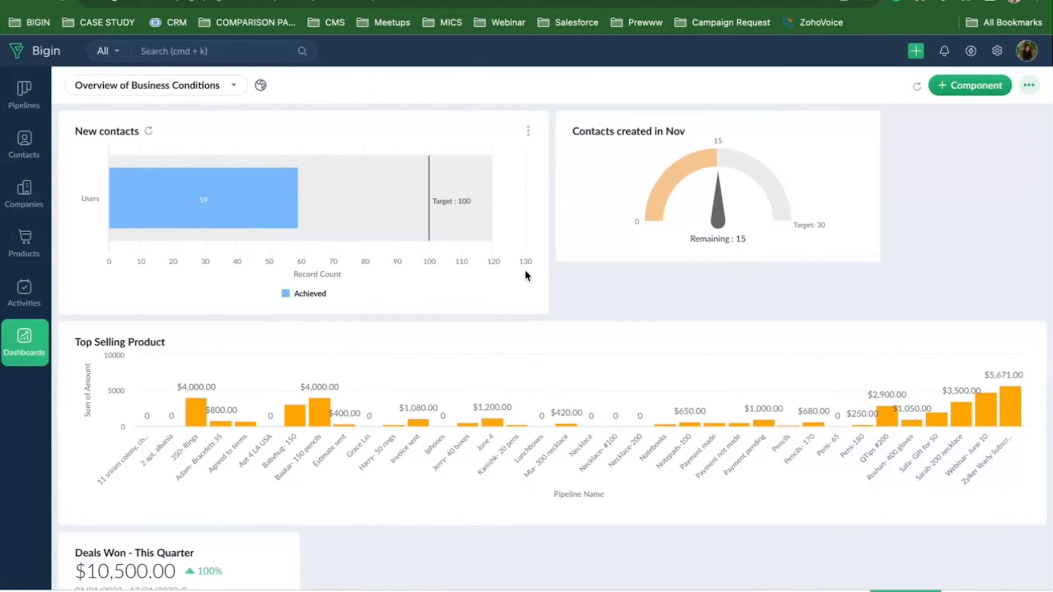
# Show the DUPLICATE CLEANUP slide (slide 11) in Zoho Show, then return to Bigin.
pyautogui.click(139, 1)
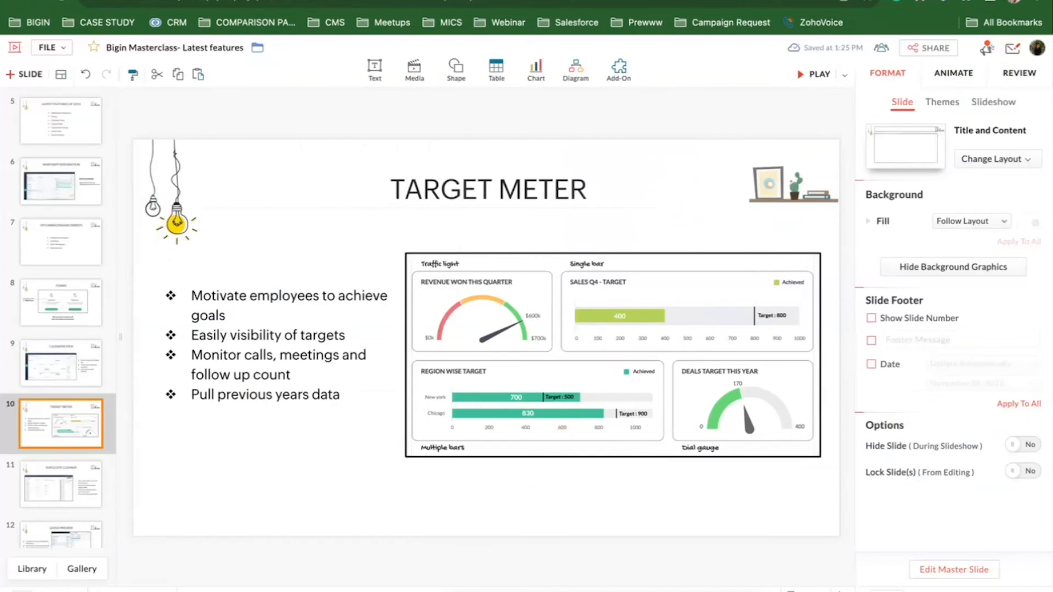
pyautogui.click(66, 465)
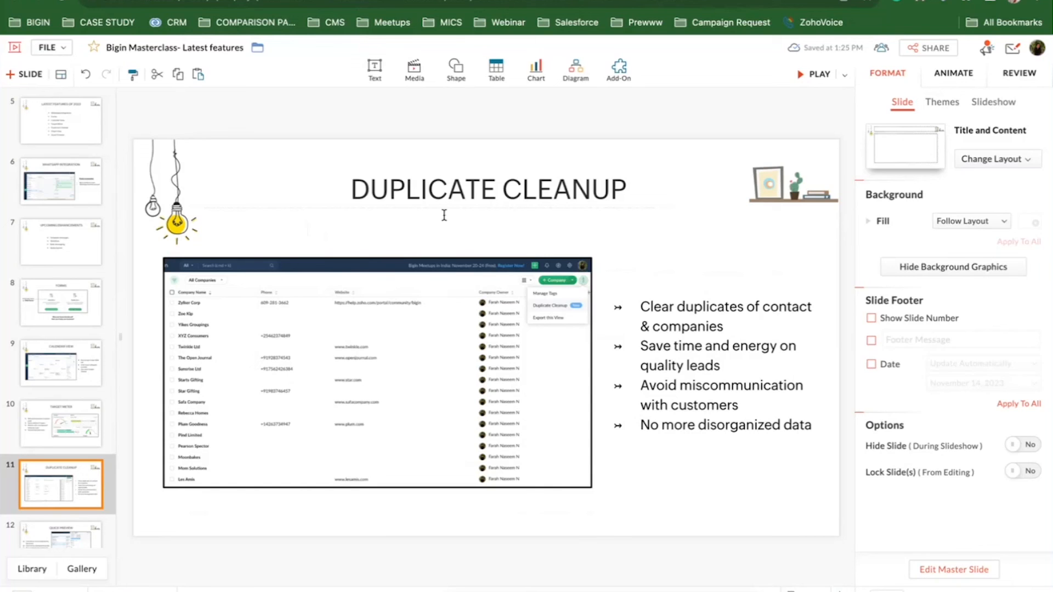
pyautogui.hotkey('ctrl', 'Tab')
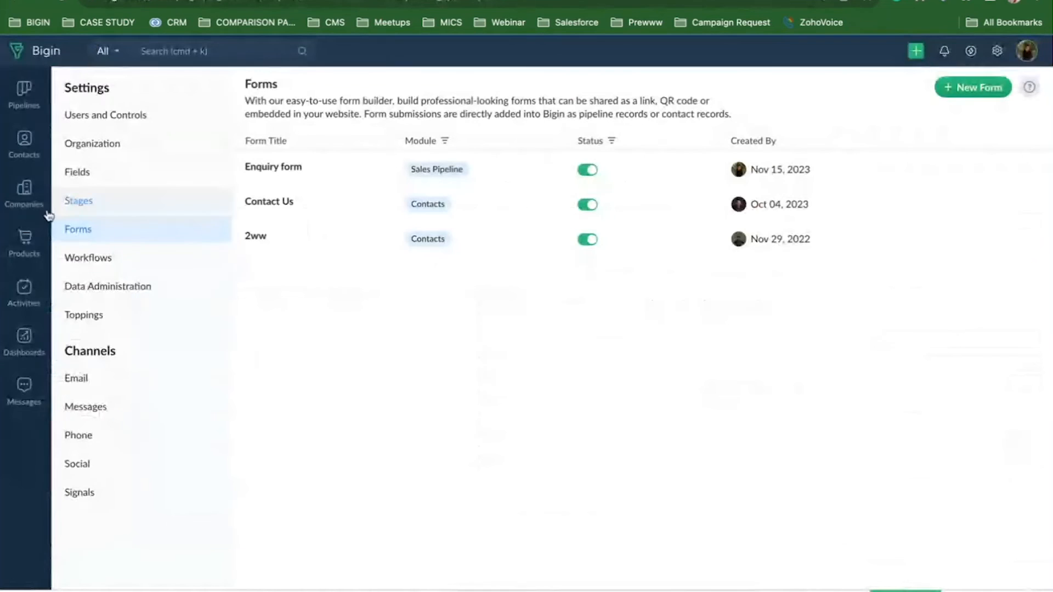
# Run Duplicate Cleanup on Contacts matched by Email, which finds no conflicts.
pyautogui.click(25, 153)
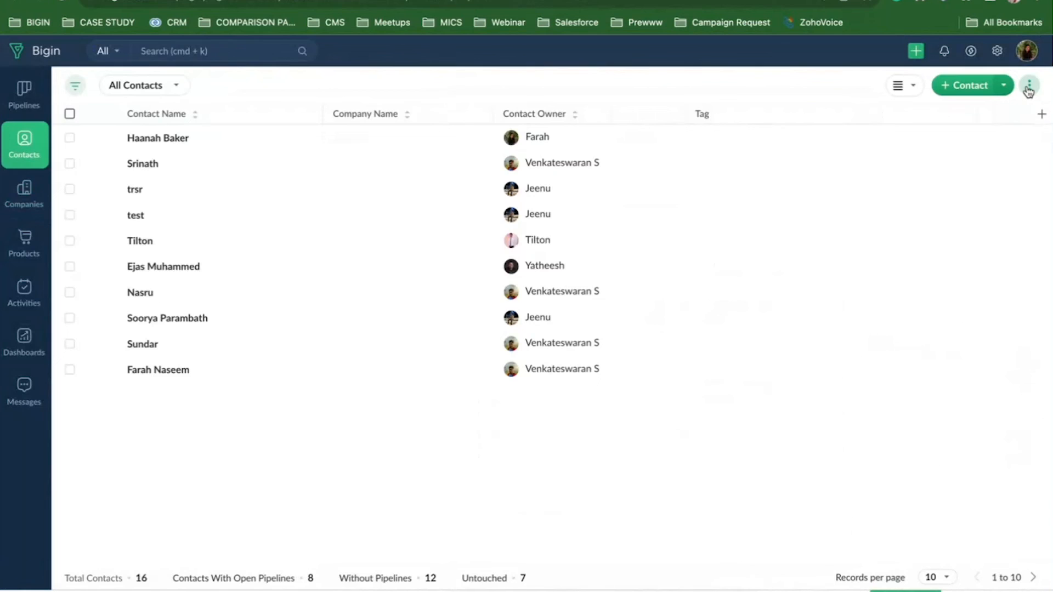
pyautogui.click(1030, 88)
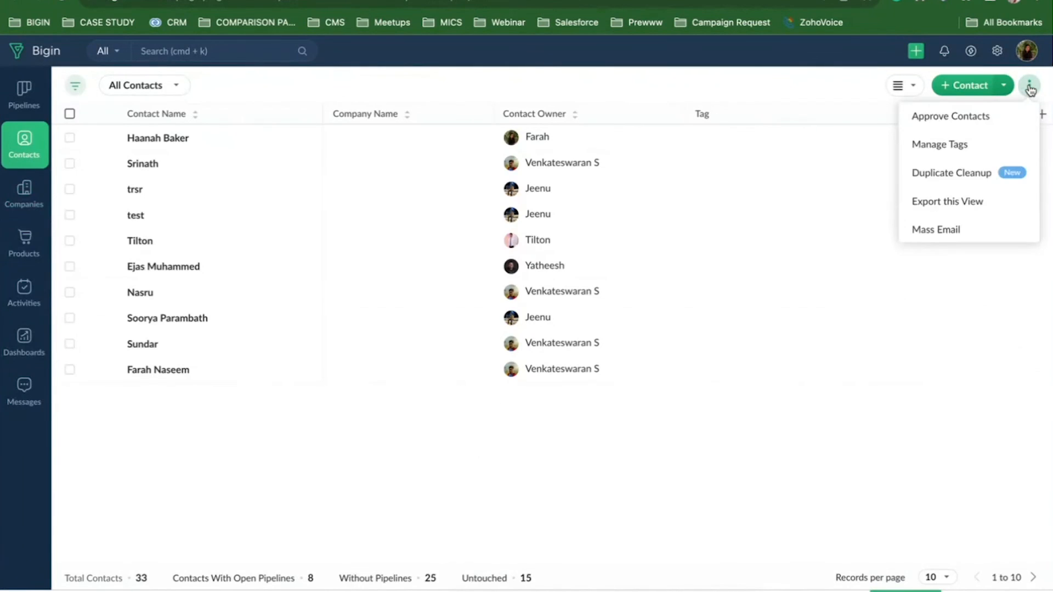
pyautogui.click(959, 175)
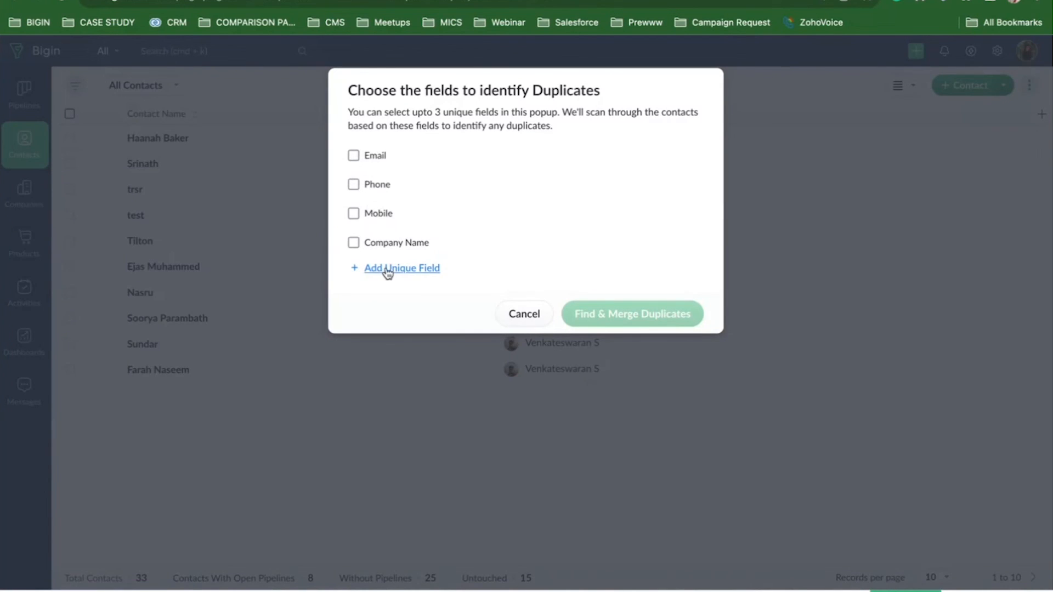
pyautogui.click(354, 158)
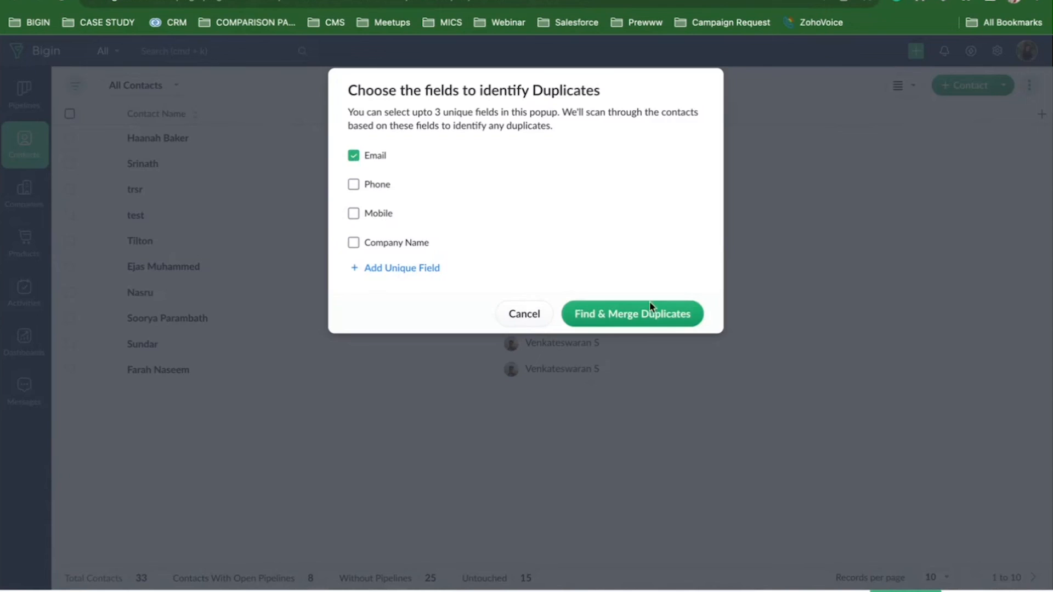
pyautogui.click(634, 324)
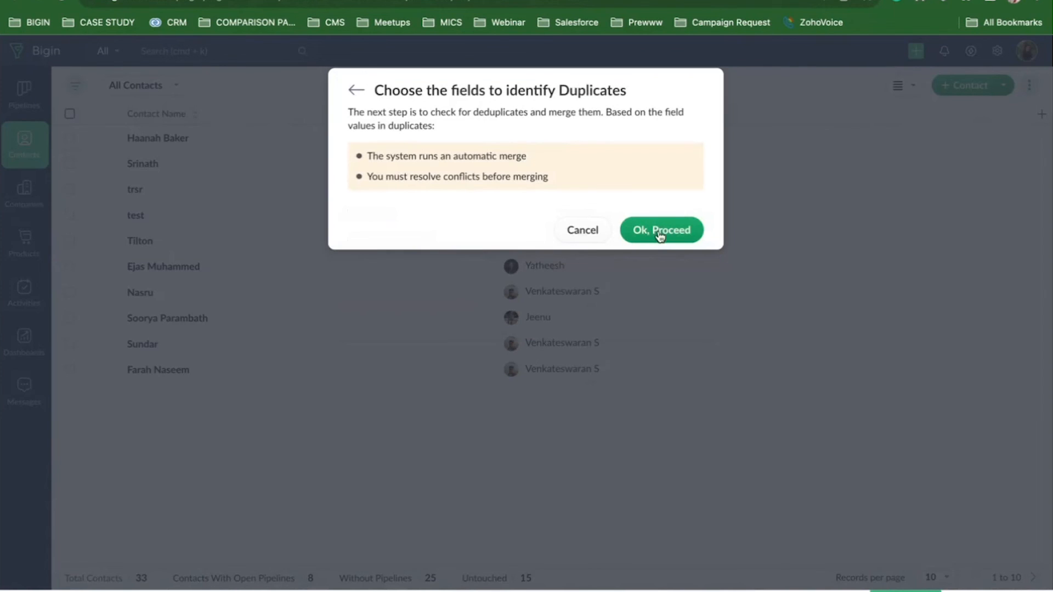
pyautogui.click(660, 233)
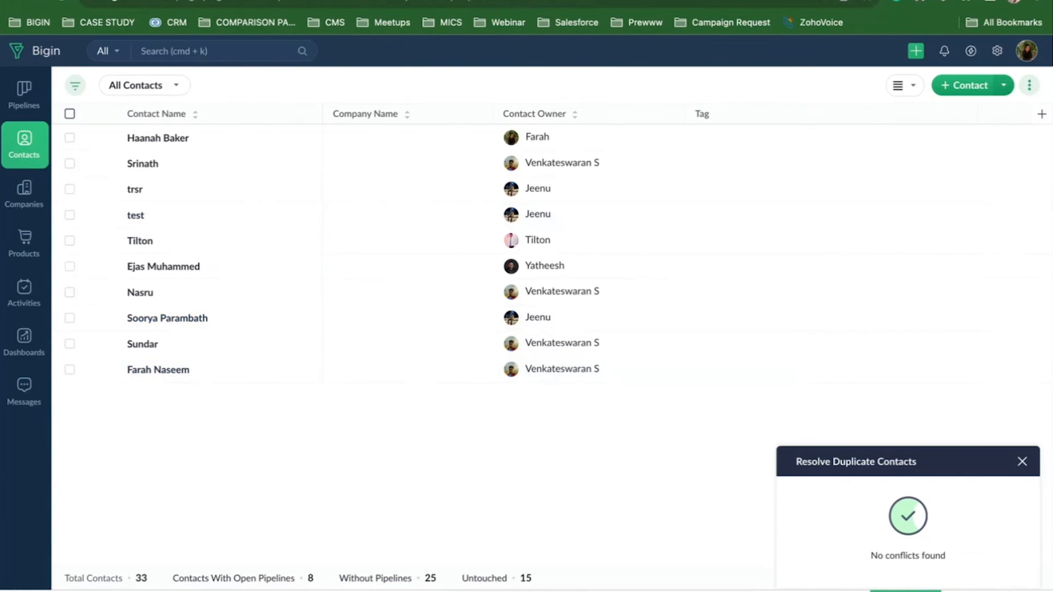
pyautogui.hotkey('ctrl', 'Tab')
# Show the Quick Preview slide (slide 12), then return to Bigin's contacts list.
pyautogui.scroll(-3, 63, 387)
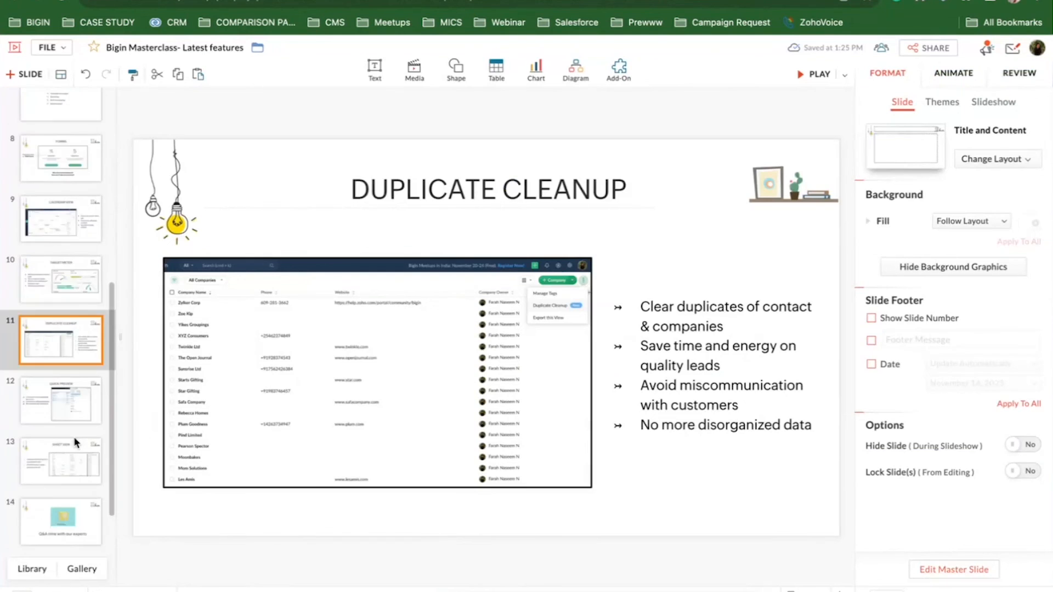
pyautogui.click(71, 389)
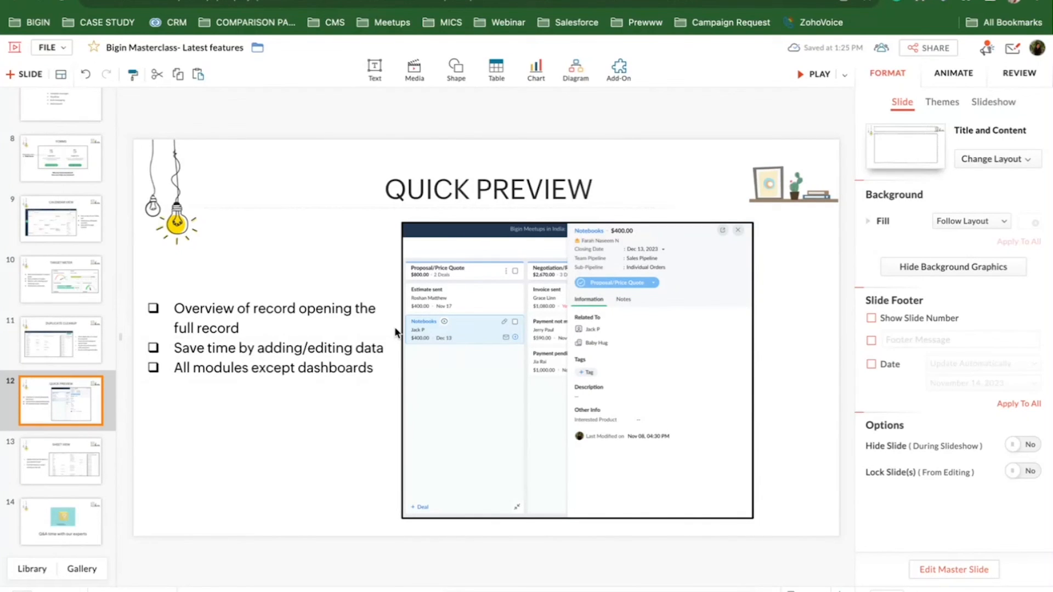
pyautogui.click(60, 1)
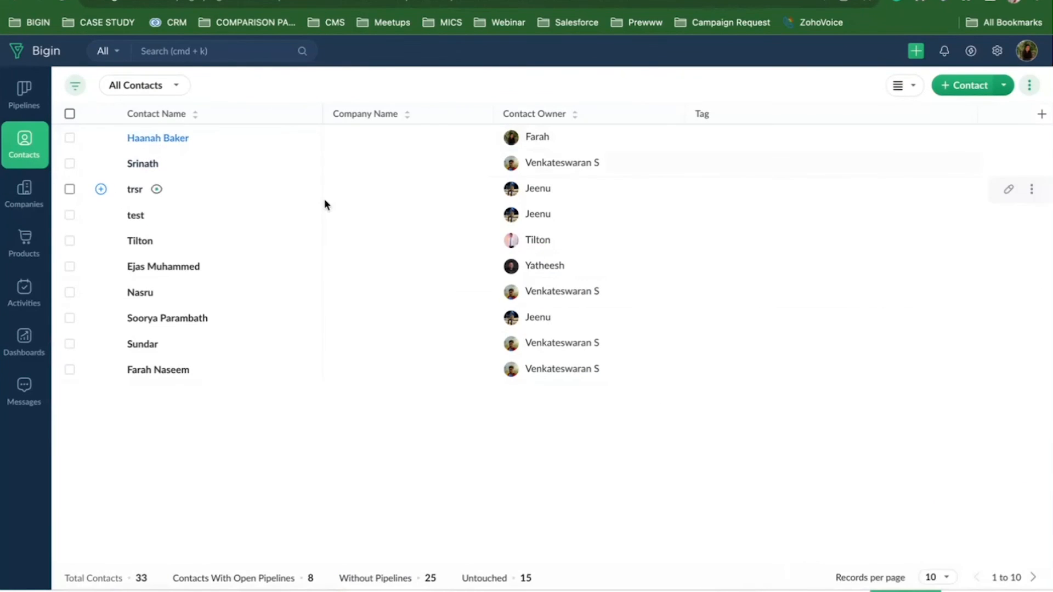
# Open a contact's full record, then view it in Quick Preview beside the list and close it.
pyautogui.click(158, 137)
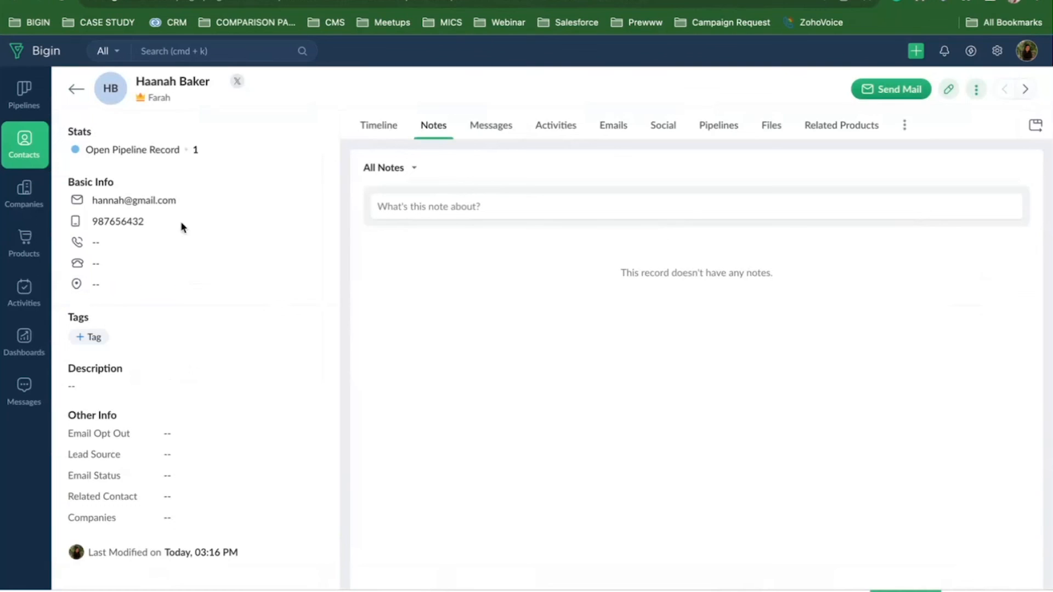
pyautogui.click(77, 90)
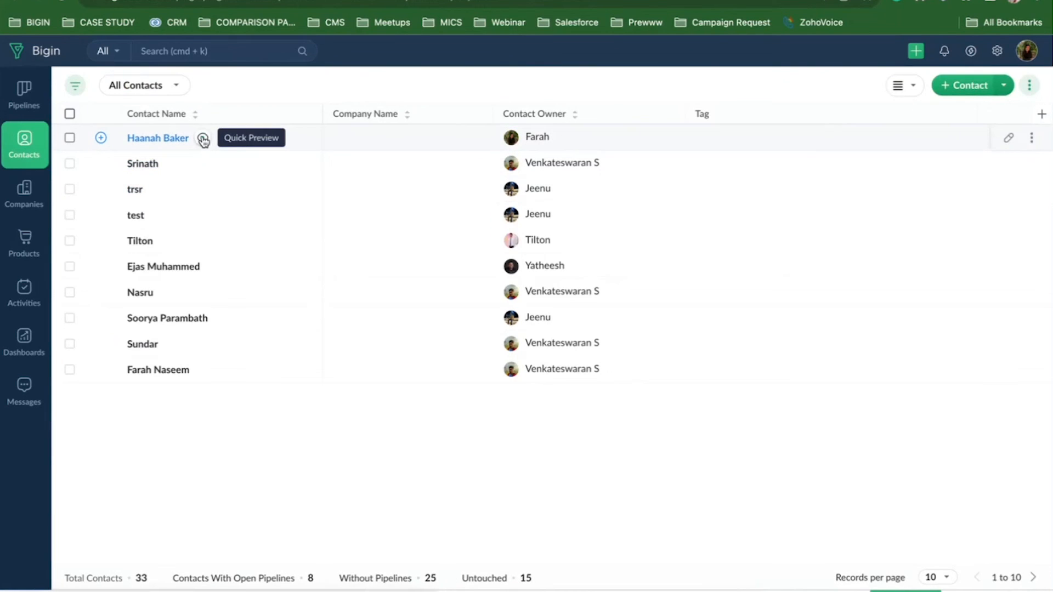
pyautogui.click(203, 139)
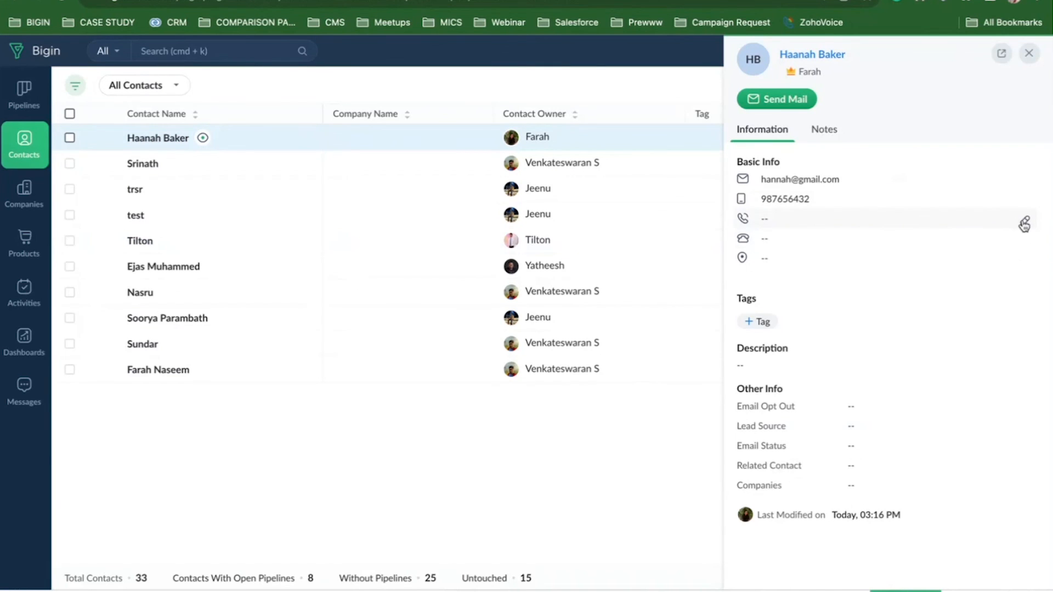
pyautogui.click(1024, 223)
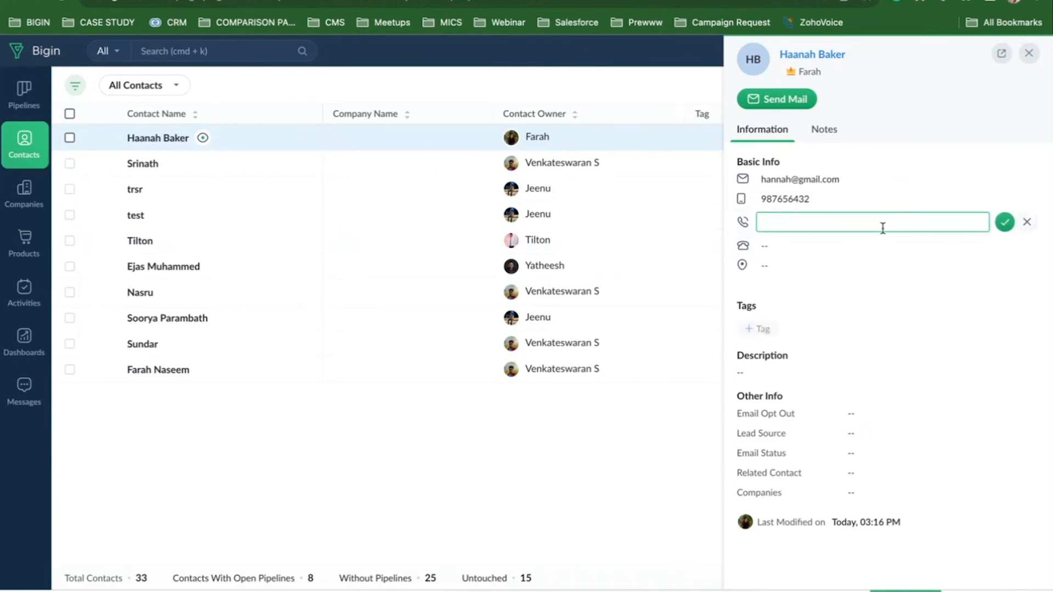
pyautogui.click(1027, 223)
pyautogui.click(1034, 58)
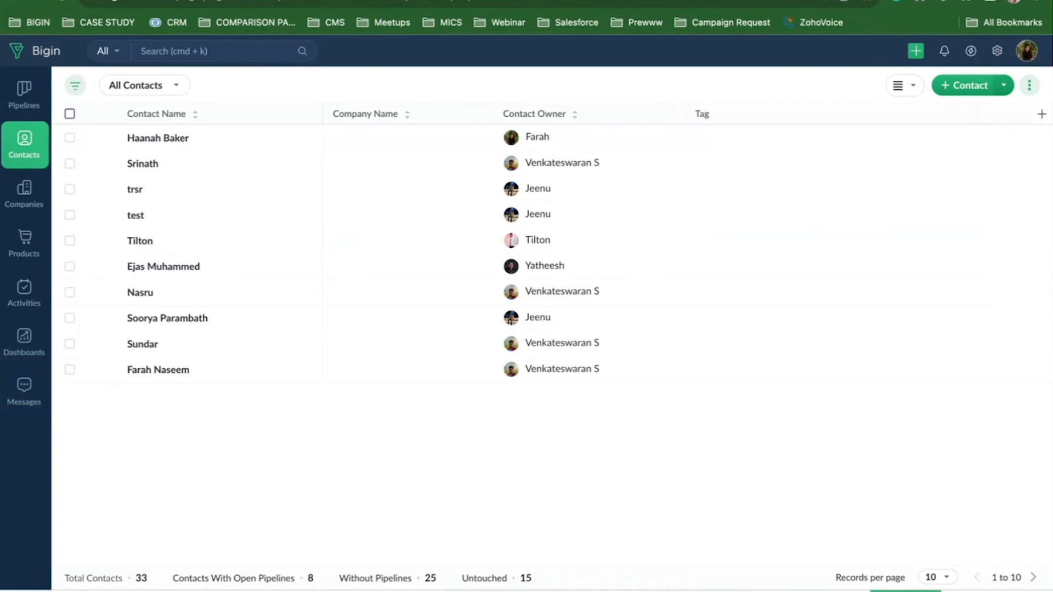
pyautogui.click(274, 1)
# Show the Sheet View slide (slide 13), then return to Bigin's contacts list.
pyautogui.scroll(-1, 66, 466)
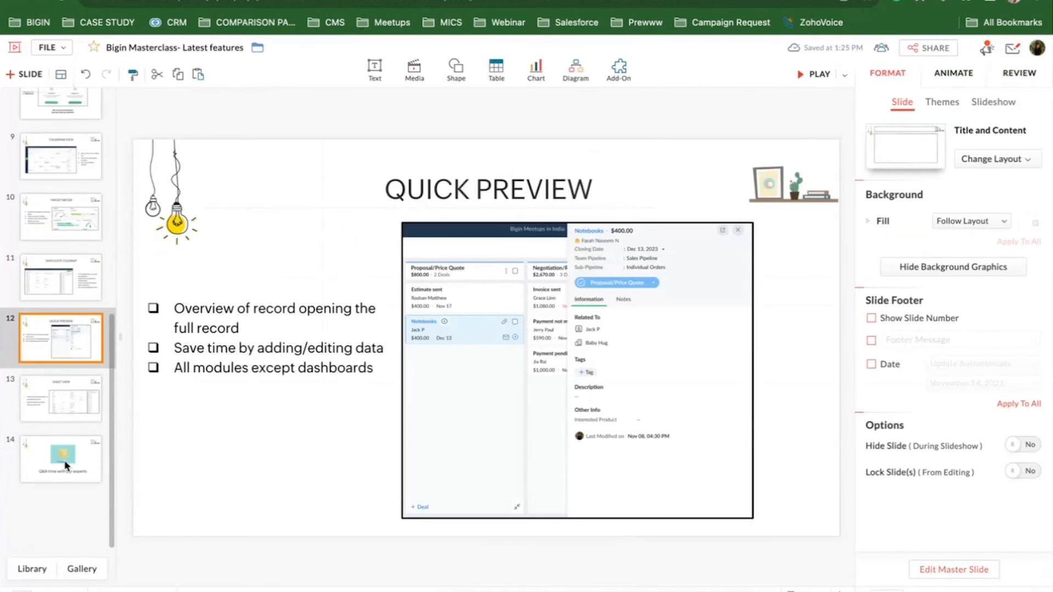
pyautogui.click(65, 405)
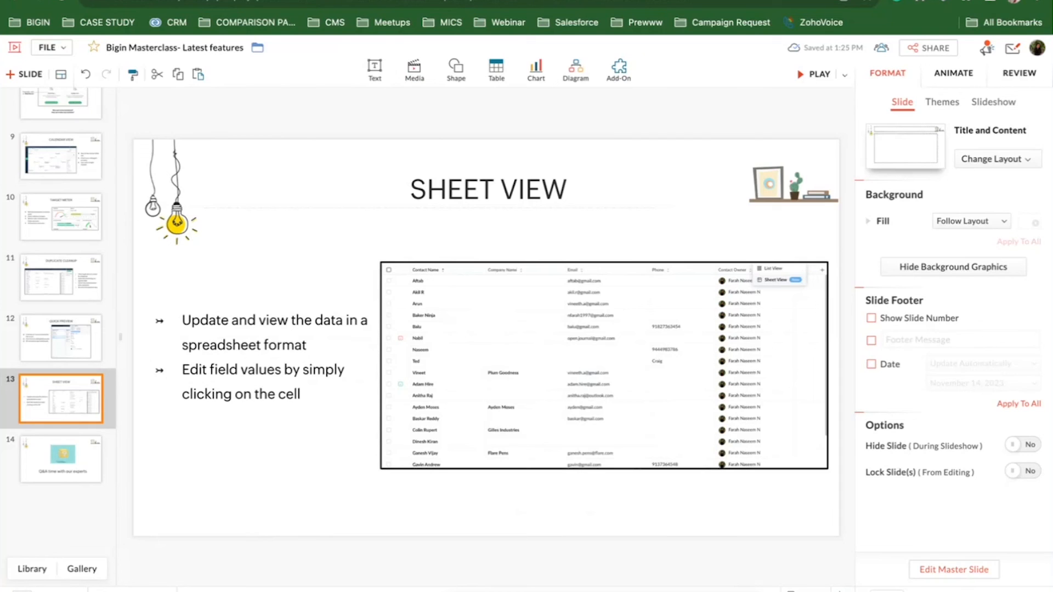
pyautogui.click(219, 1)
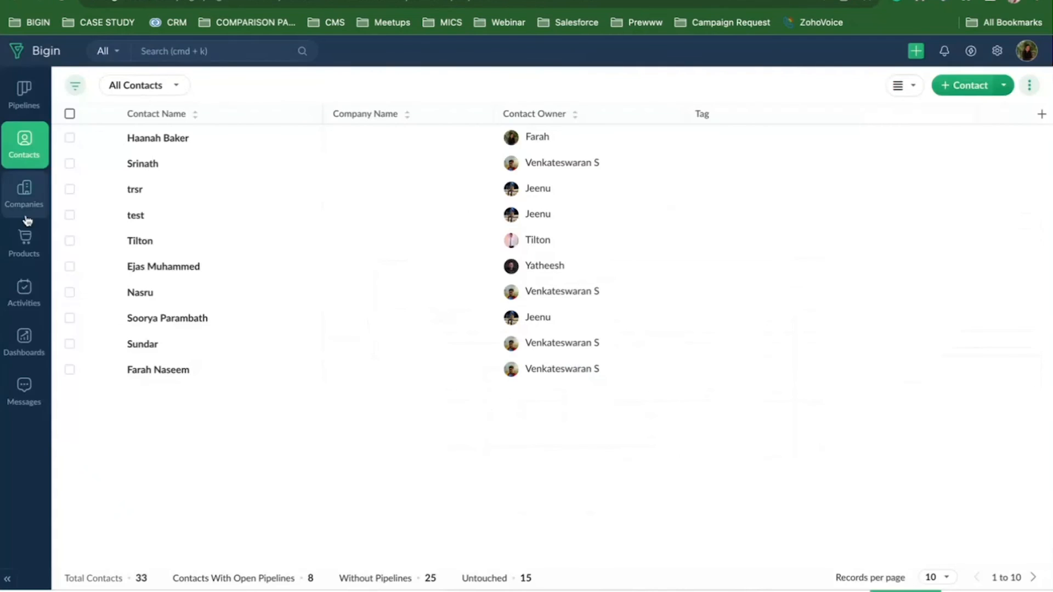
# Switch the All Contacts list to the Sheet View layout.
pyautogui.click(912, 86)
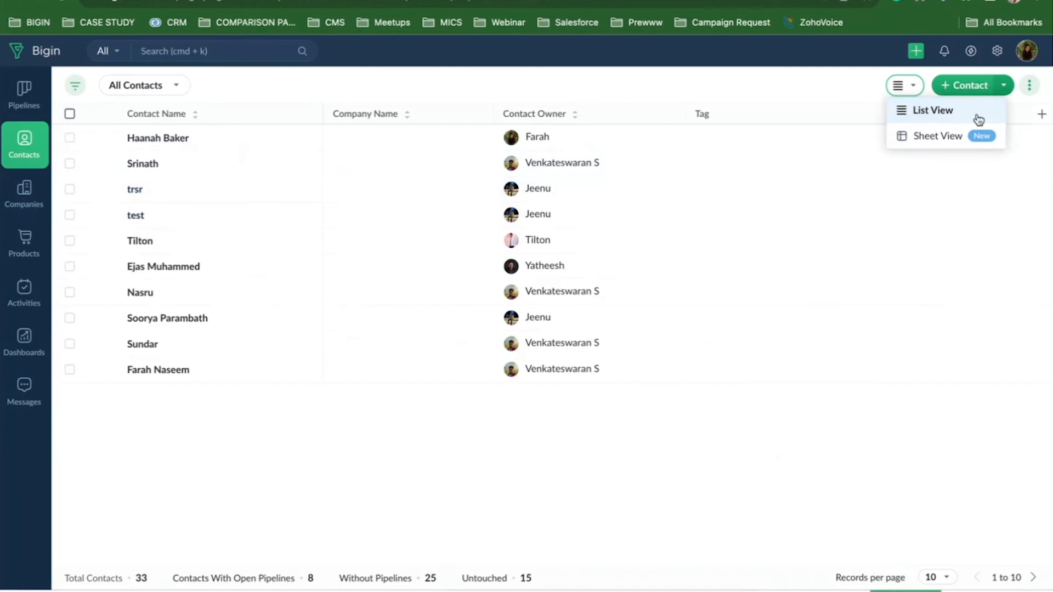
pyautogui.click(929, 138)
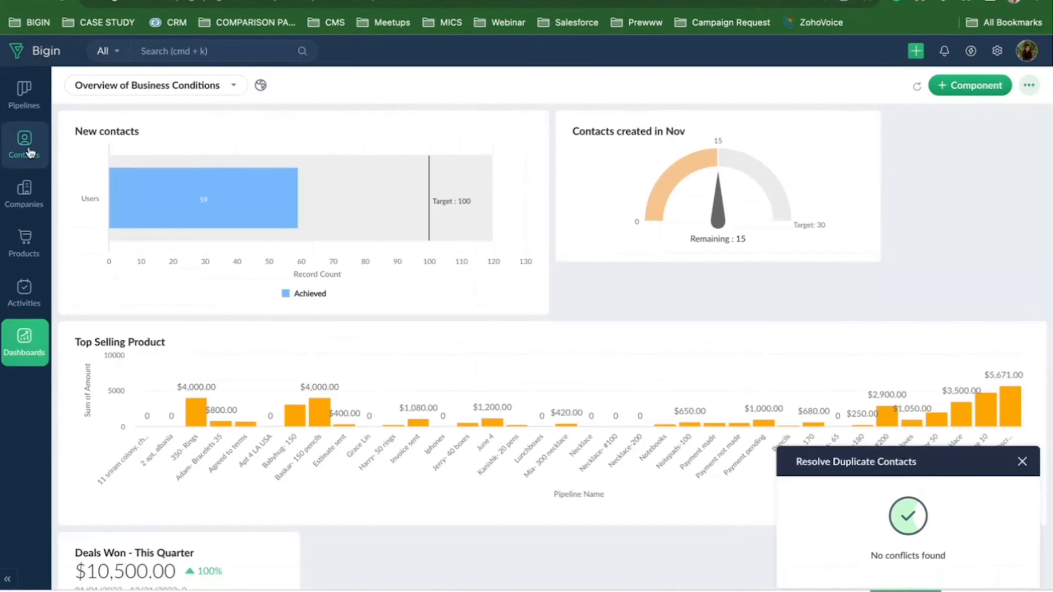
pyautogui.click(31, 152)
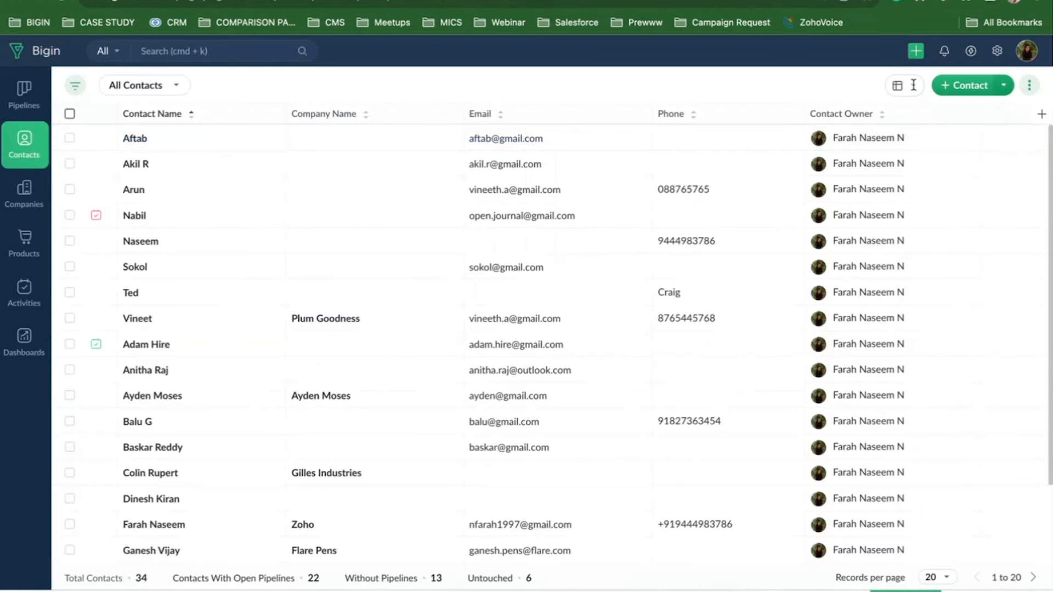
pyautogui.click(914, 85)
pyautogui.click(924, 135)
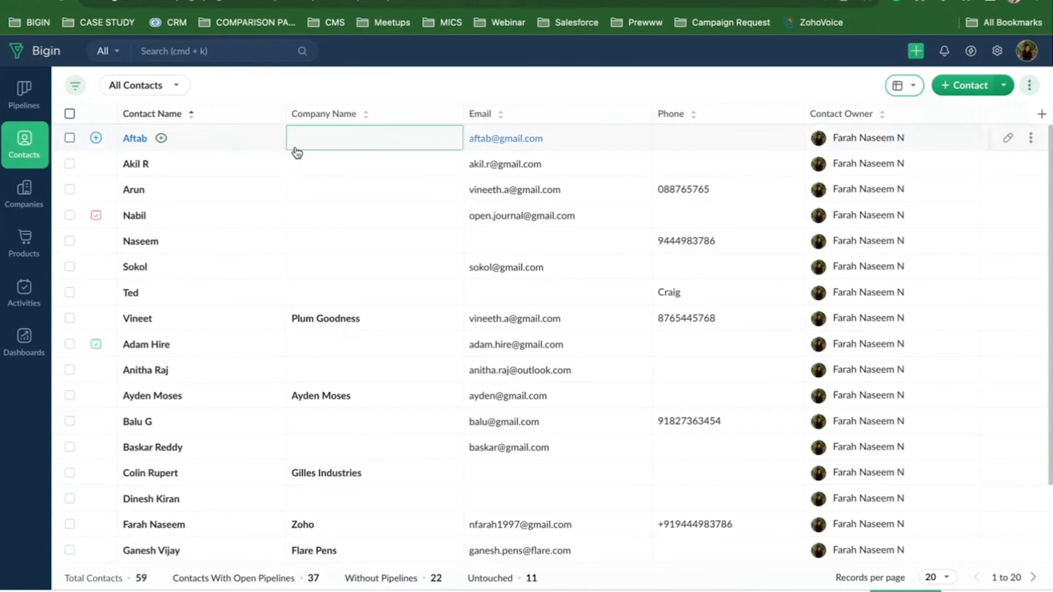
# Edit a contact's email and Contact Name cells in place, then open Companies.
pyautogui.click(565, 138)
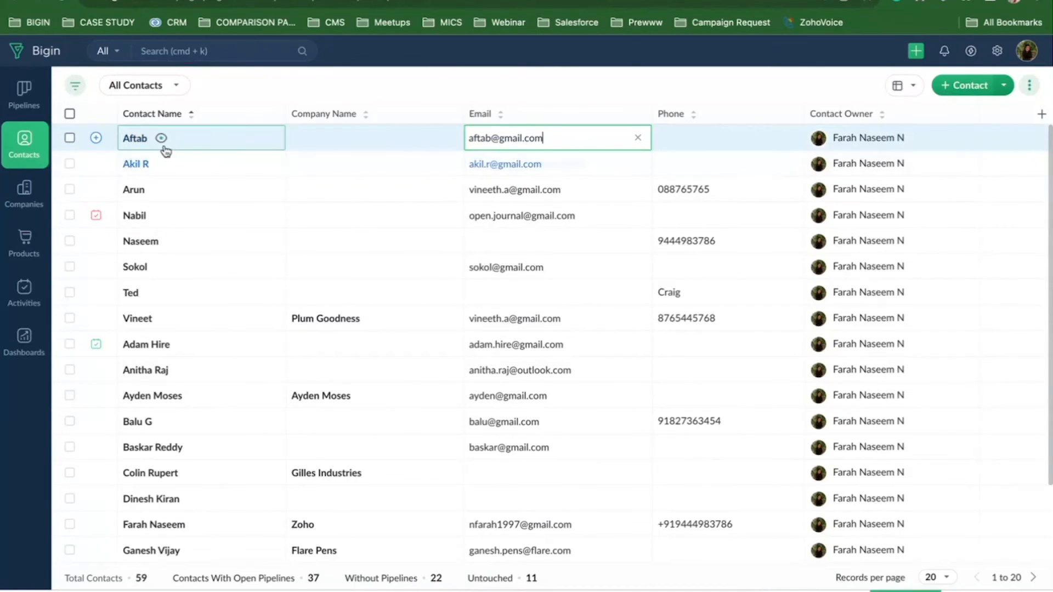
pyautogui.doubleClick(229, 139)
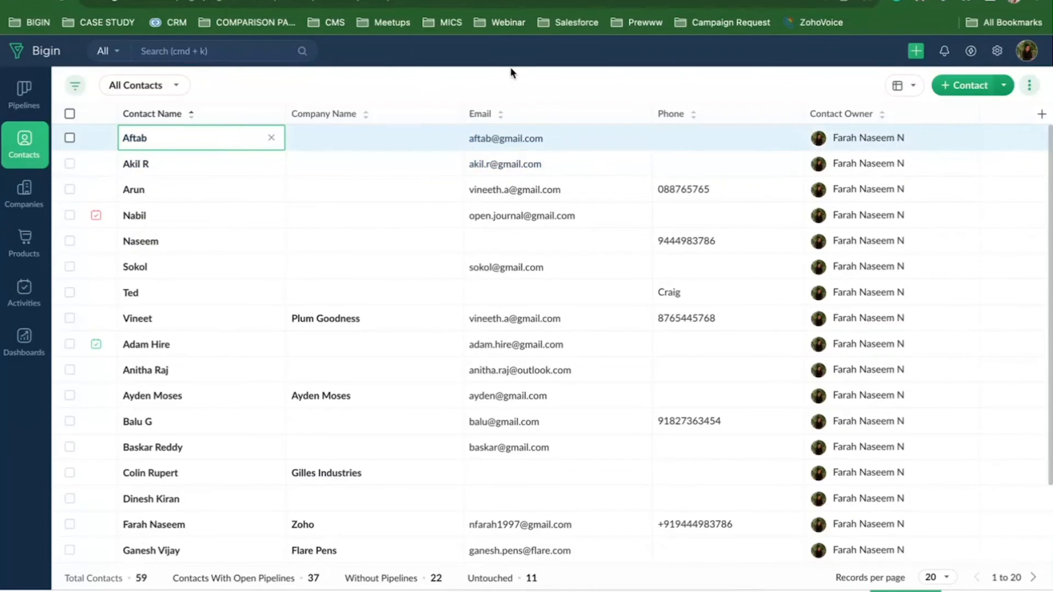
pyautogui.click(500, 82)
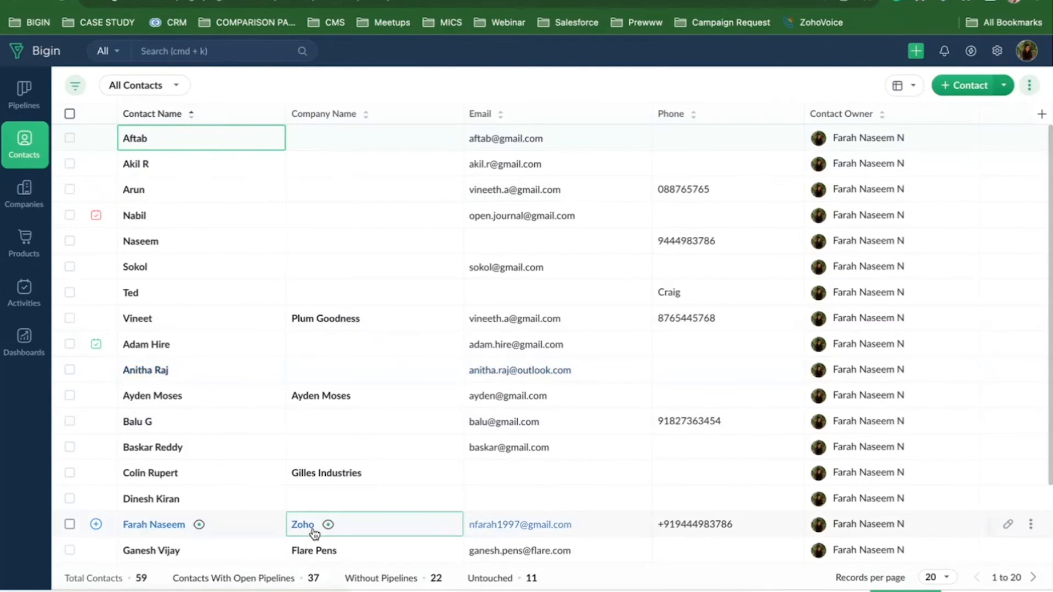
pyautogui.scroll(-2, 310, 533)
pyautogui.scroll(2, 424, 296)
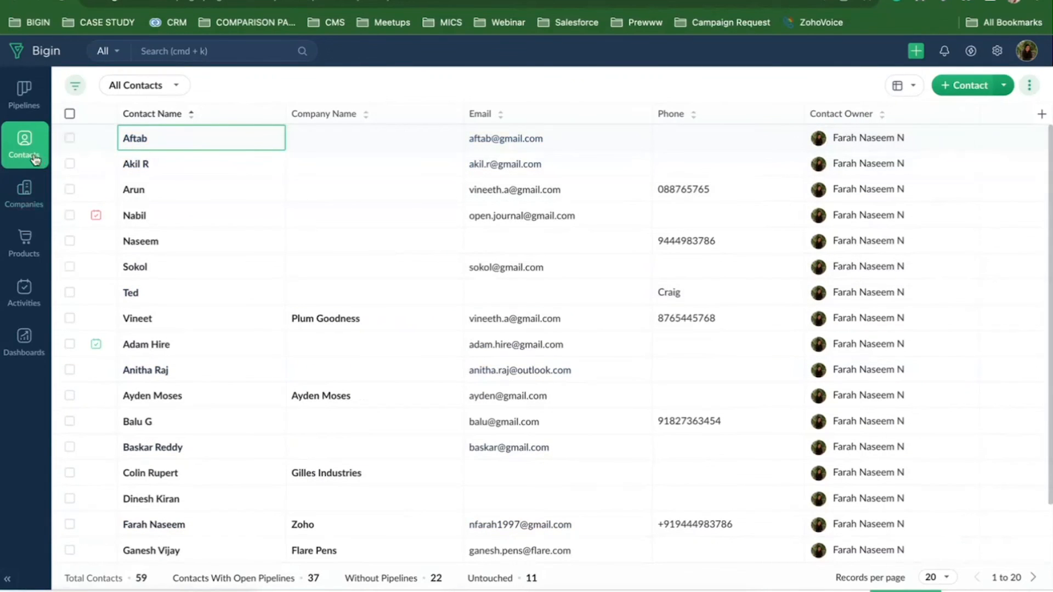
pyautogui.click(33, 189)
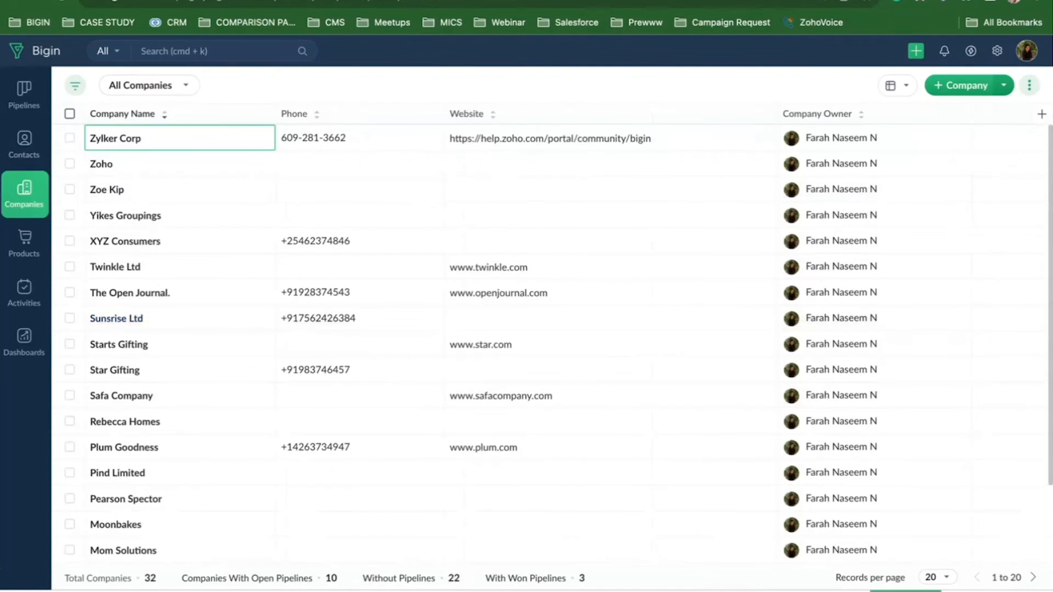
# Show slide 14, 'Q&A time with our experts', in Zoho Show.
pyautogui.click(132, 1)
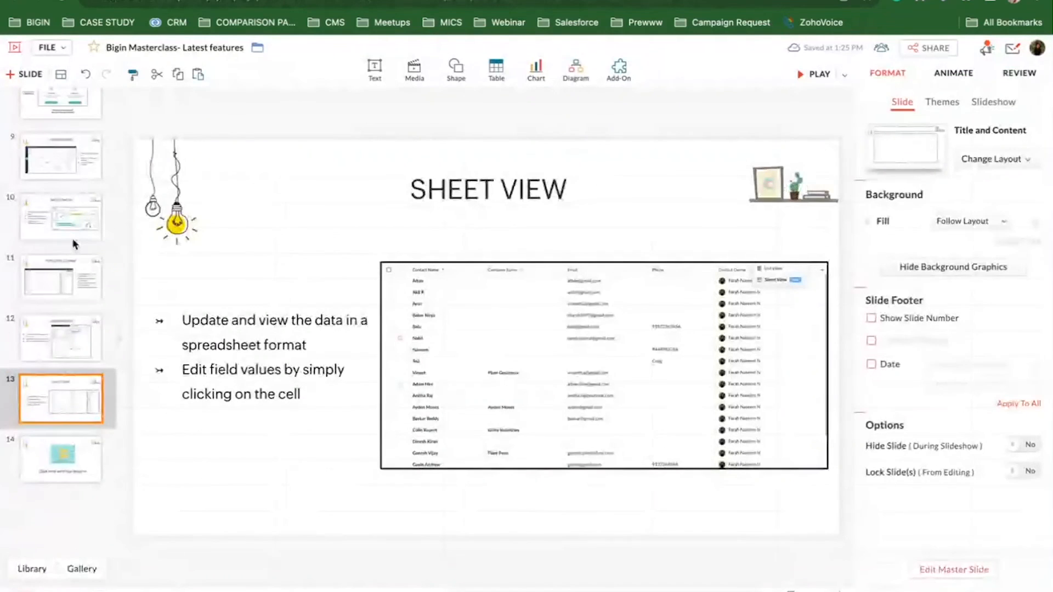
pyautogui.click(49, 454)
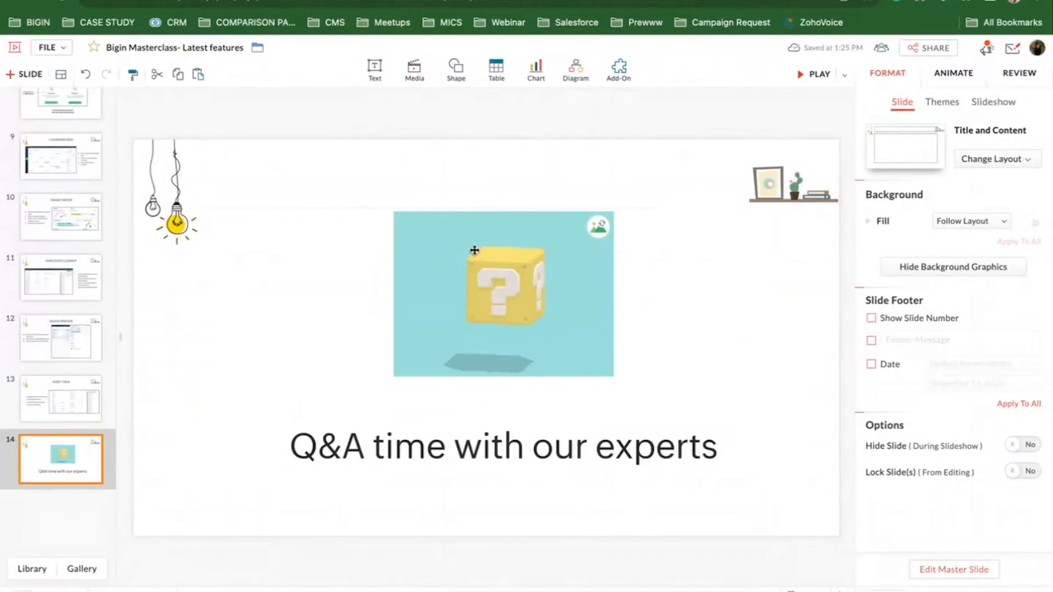